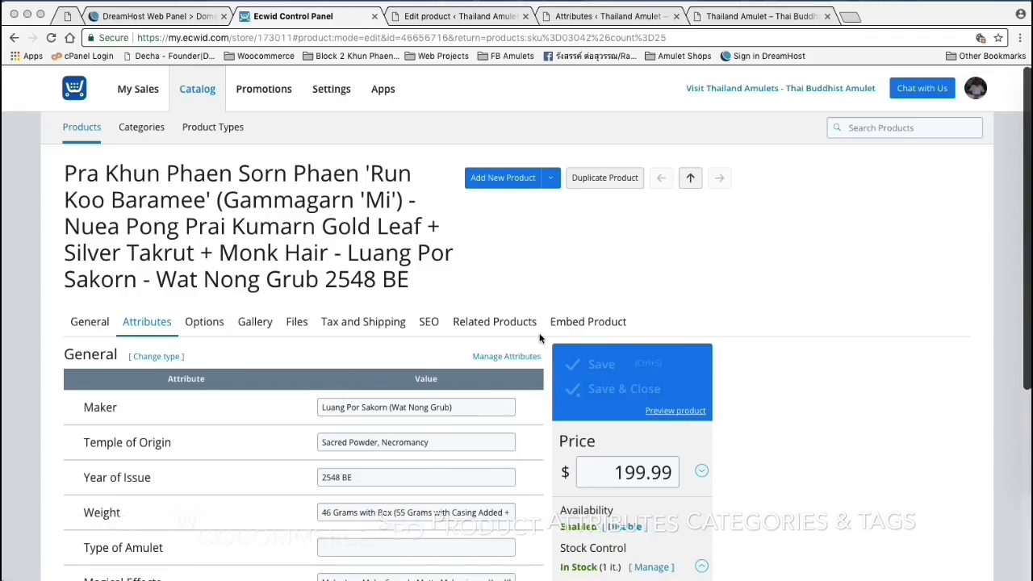
- Look over the product's attributes, switch to its general details and open the product preview
scroll(764, 391, "down", 2)
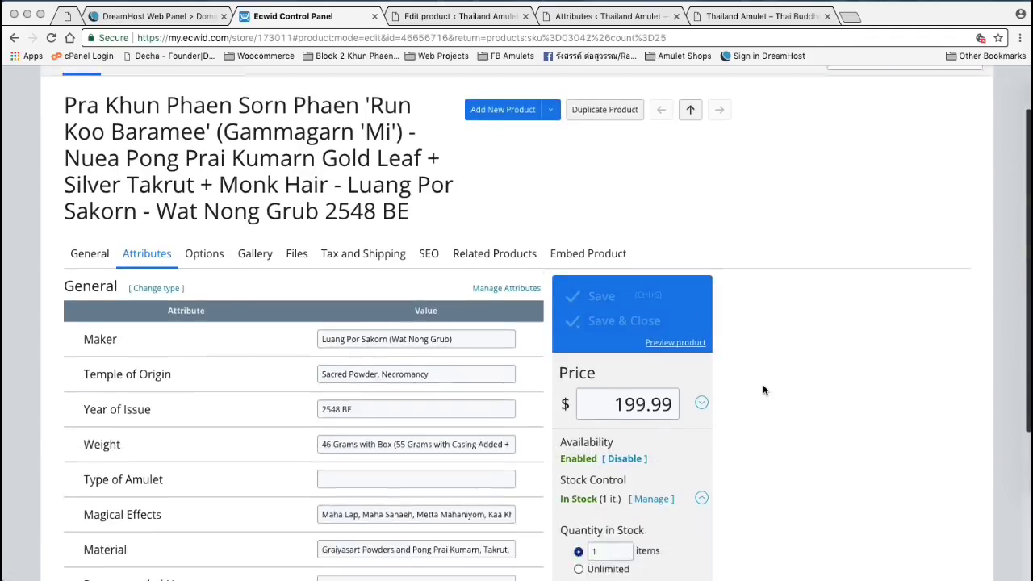
scroll(764, 391, "up", 2)
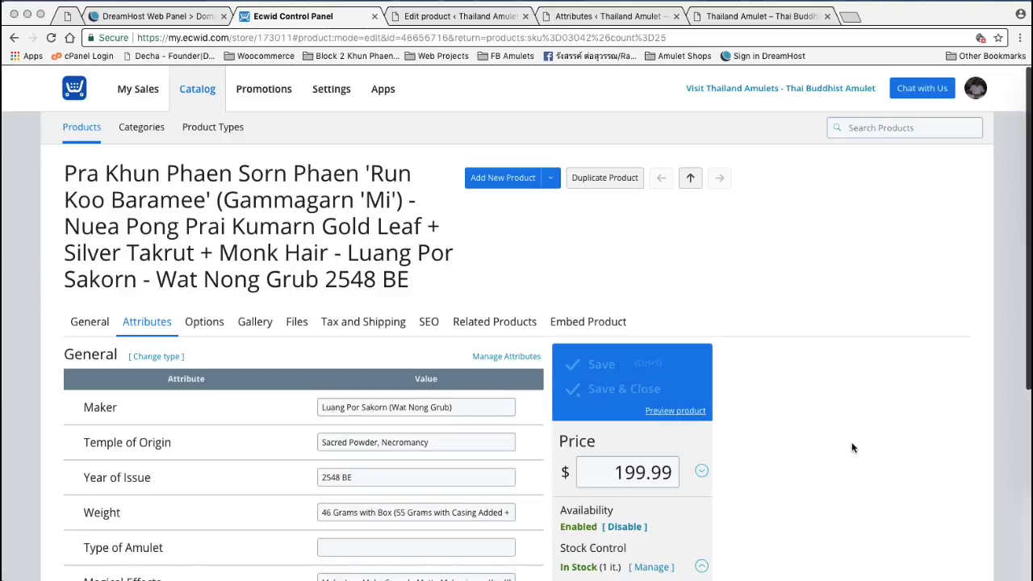
scroll(901, 474, "down", 1)
scroll(901, 480, "up", 1)
scroll(574, 357, "down", 2)
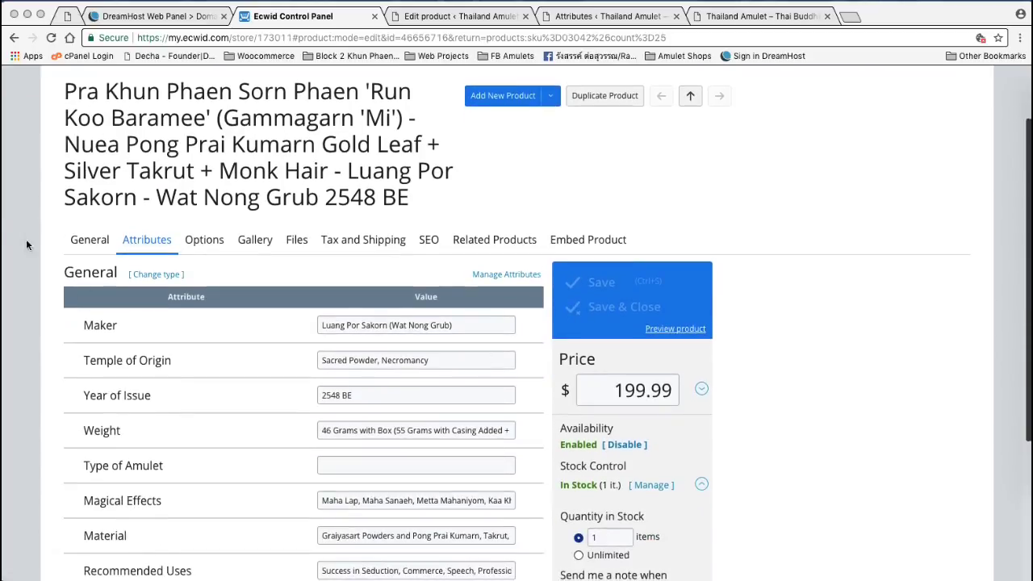
left_click(90, 242)
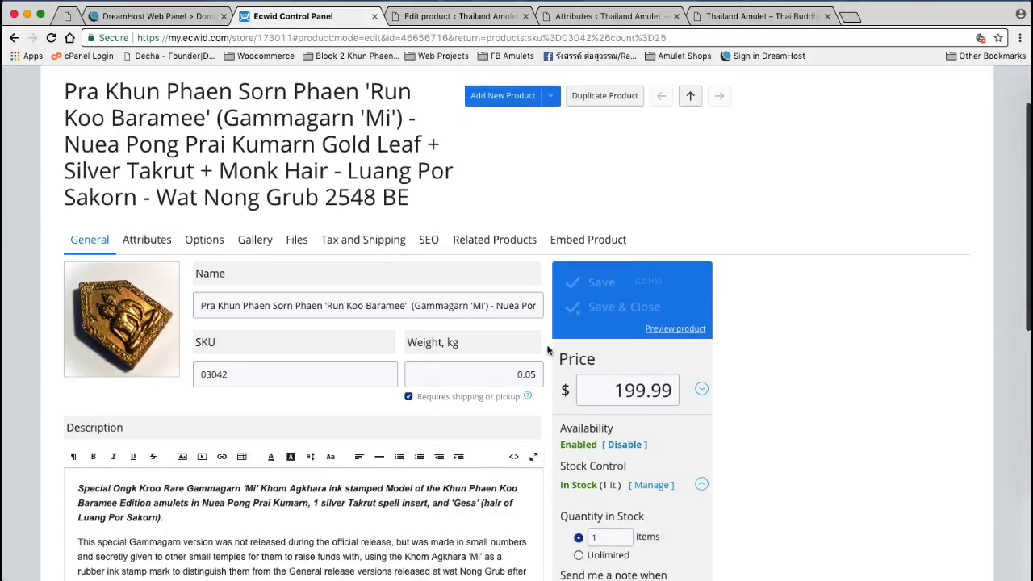
scroll(794, 371, "down", 2)
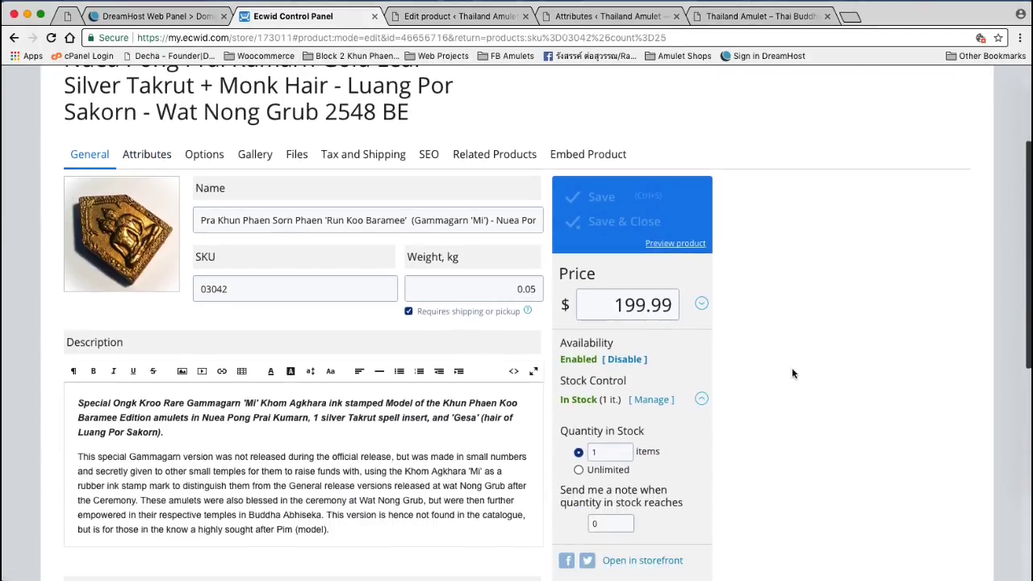
left_click(659, 243)
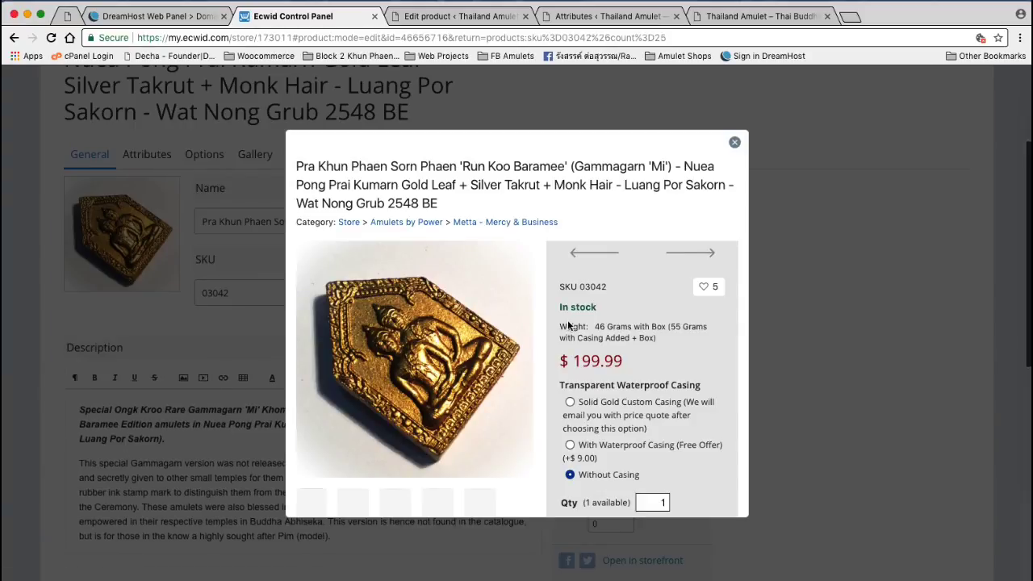
- Examine the product preview from the title down to the price, and highlight the Solid Gold Custom Casing and With Waterproof Casing options
scroll(604, 364, "down", 2)
scroll(604, 364, "up", 3)
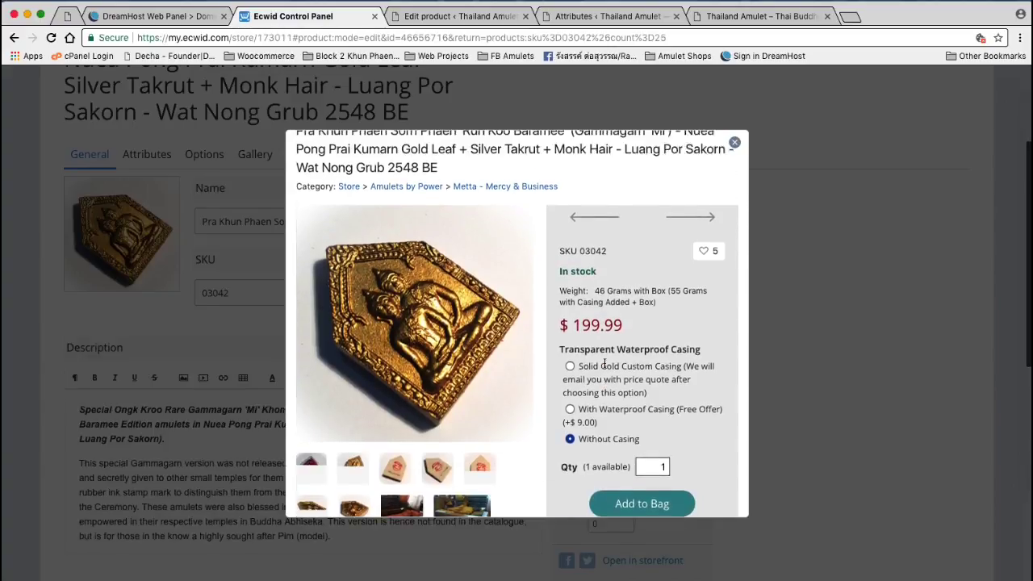
scroll(603, 364, "down", 5)
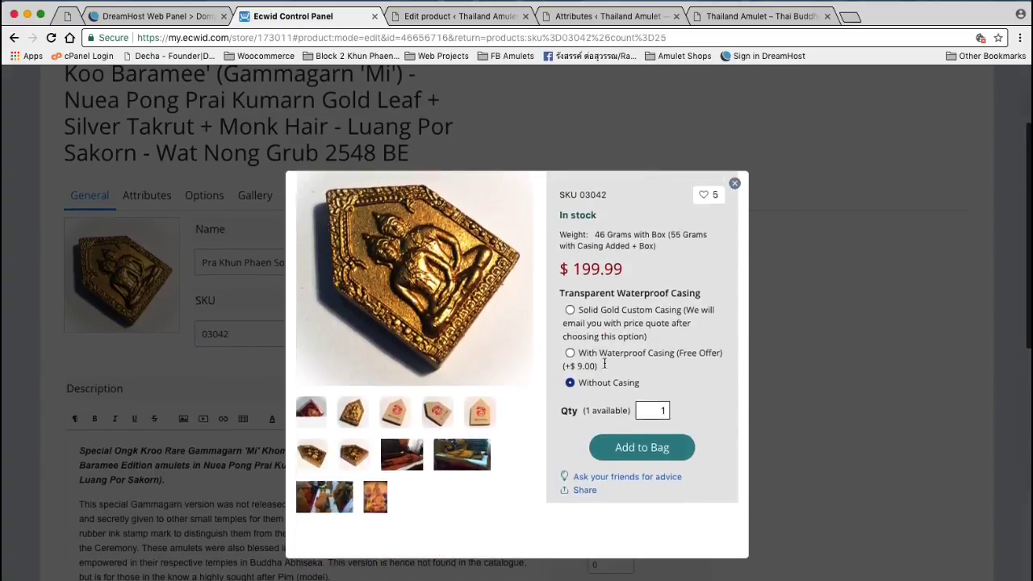
scroll(603, 364, "up", 6)
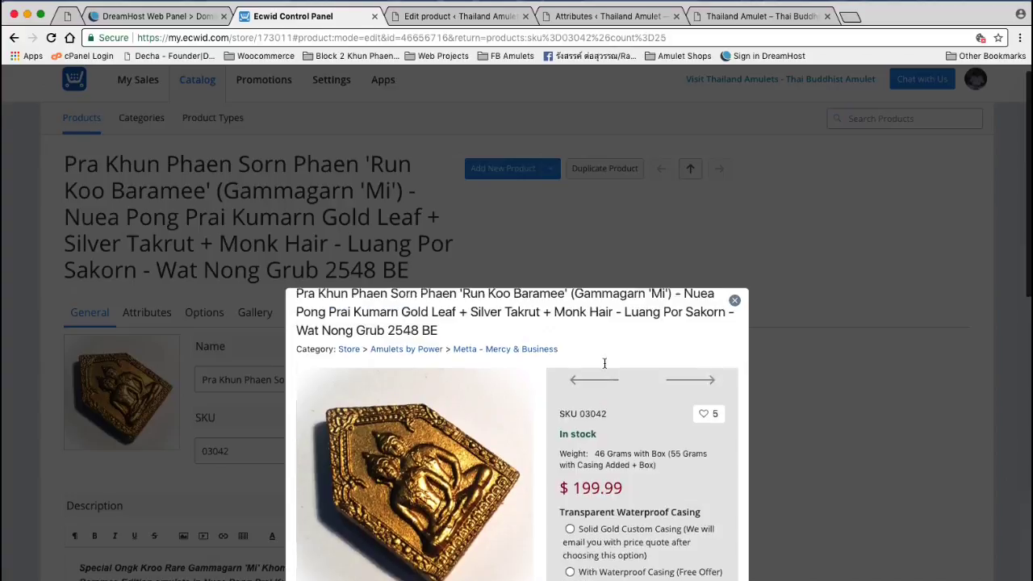
scroll(890, 334, "down", 5)
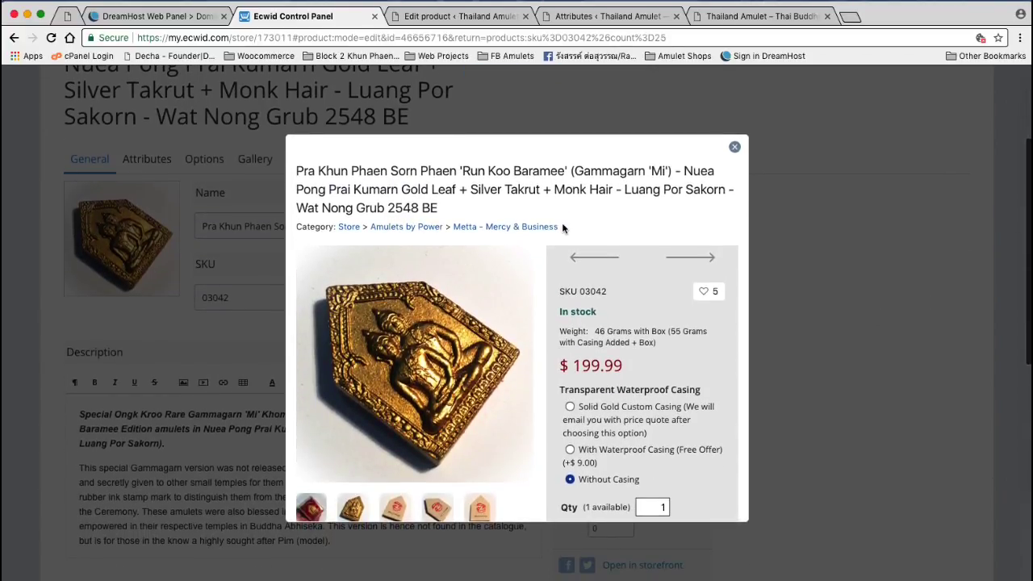
scroll(550, 242, "down", 3)
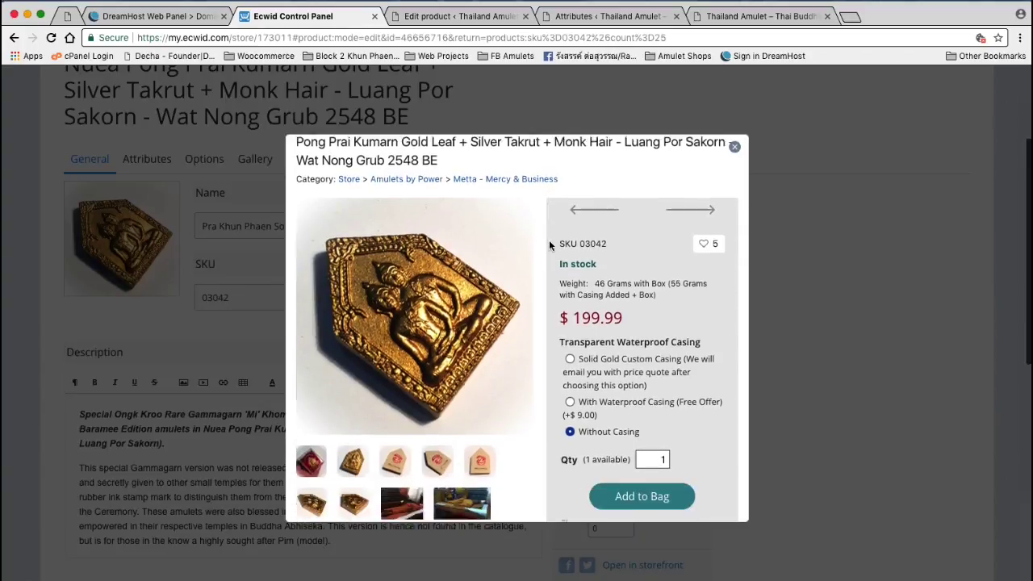
scroll(549, 245, "down", 2)
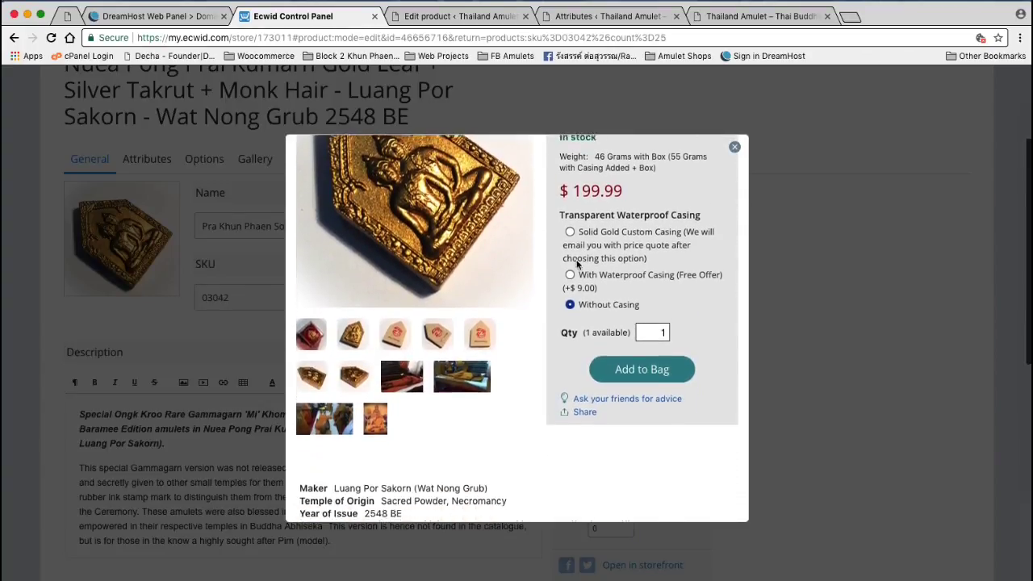
left_click_drag(575, 229, 643, 284)
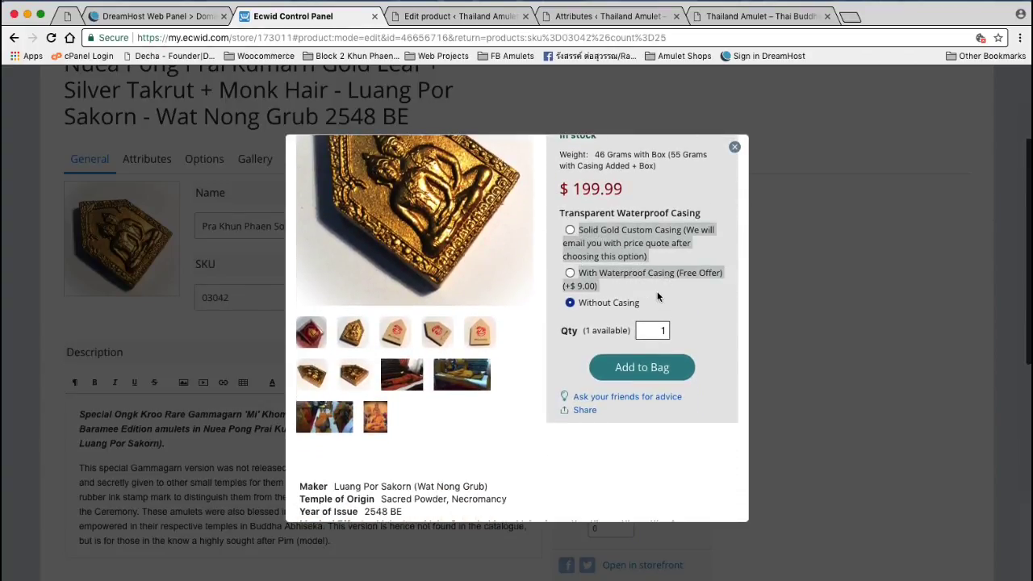
- Highlight the attribute block from Maker to Edition below the product photos in the preview
scroll(342, 309, "down", 4)
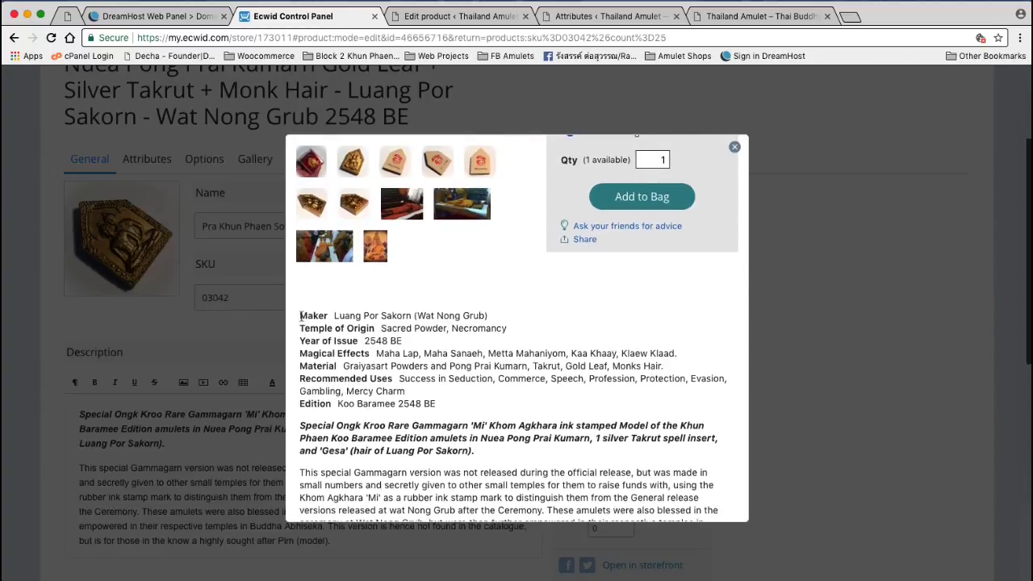
left_click_drag(299, 315, 508, 409)
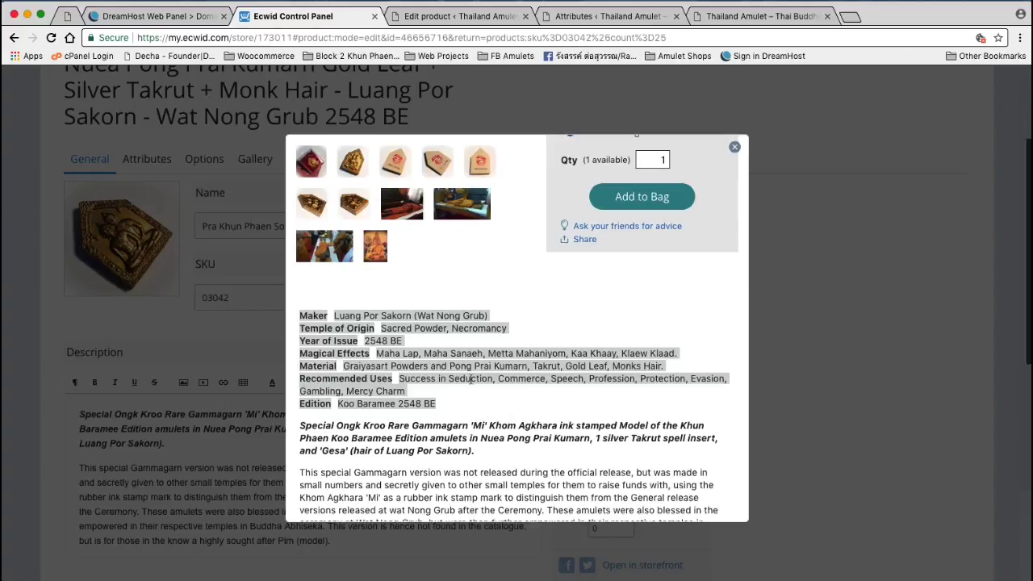
left_click(473, 407)
left_click_drag(459, 410, 299, 317)
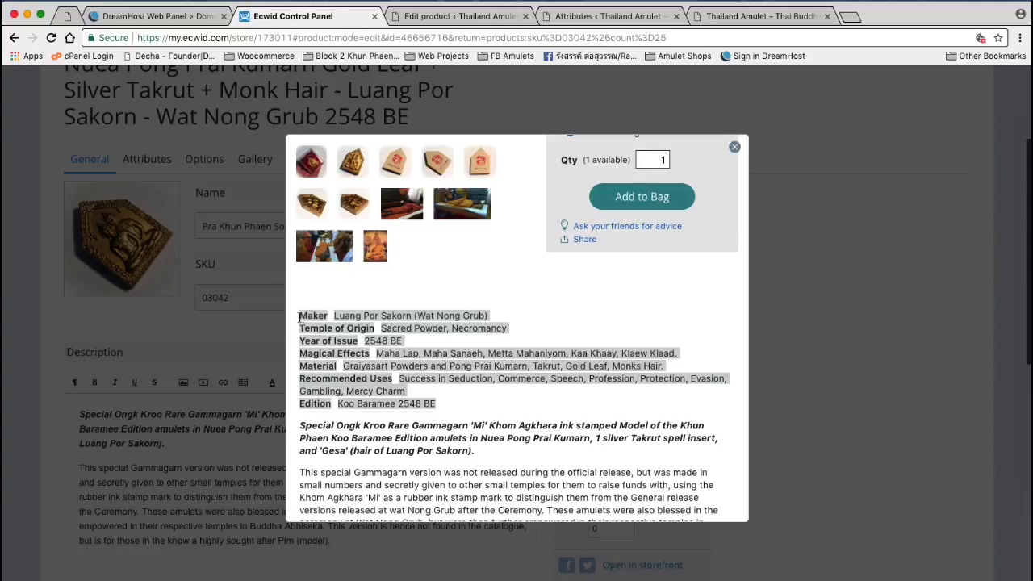
left_click(512, 410)
left_click_drag(436, 407, 301, 379)
- Compare the Transparent Waterproof Casing options with the attribute block by highlighting each in the preview
scroll(605, 379, "up", 5)
left_click_drag(642, 390, 588, 335)
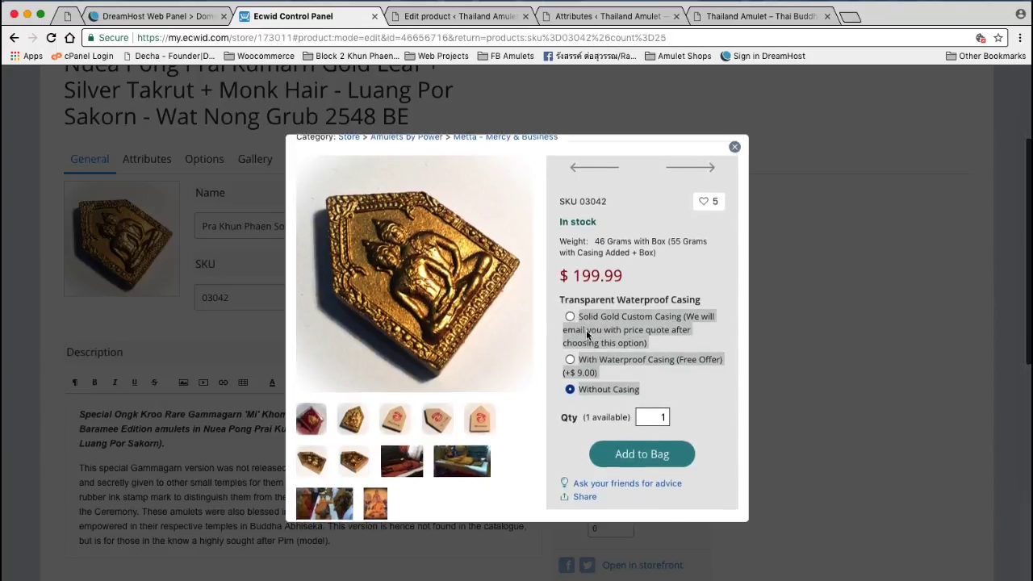
scroll(577, 370, "down", 3)
left_click_drag(461, 449, 301, 343)
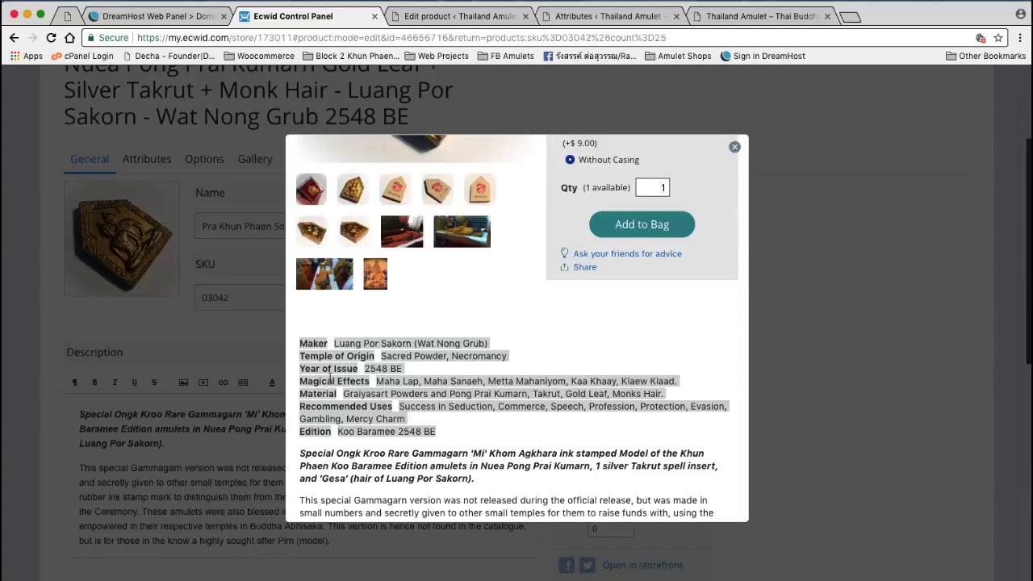
- Examine the attribute names in the preview, highlighting Temple of Origin and Magical Effects in turn
left_click(324, 342)
left_click(311, 342)
left_click(347, 354)
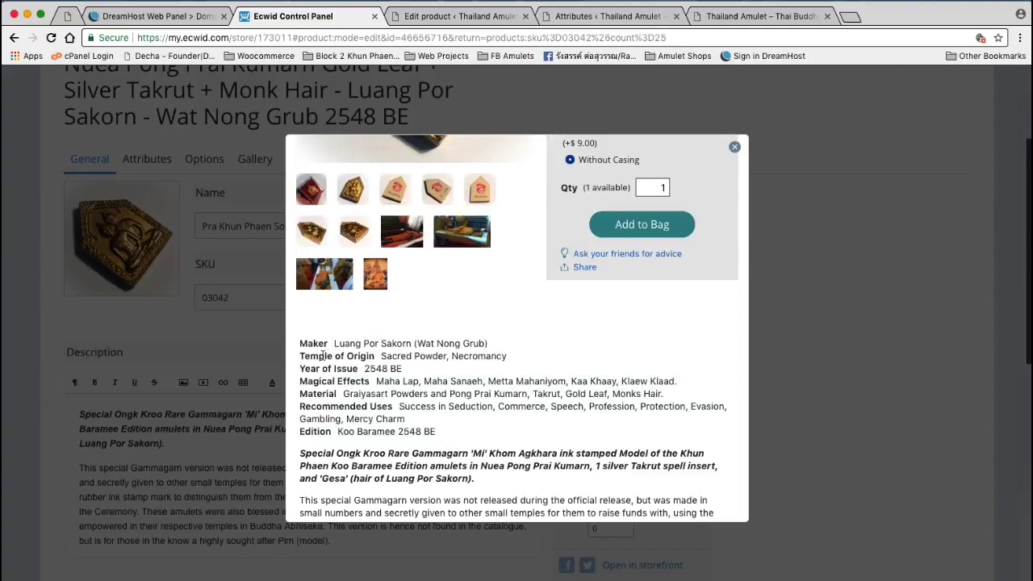
left_click_drag(301, 355, 373, 355)
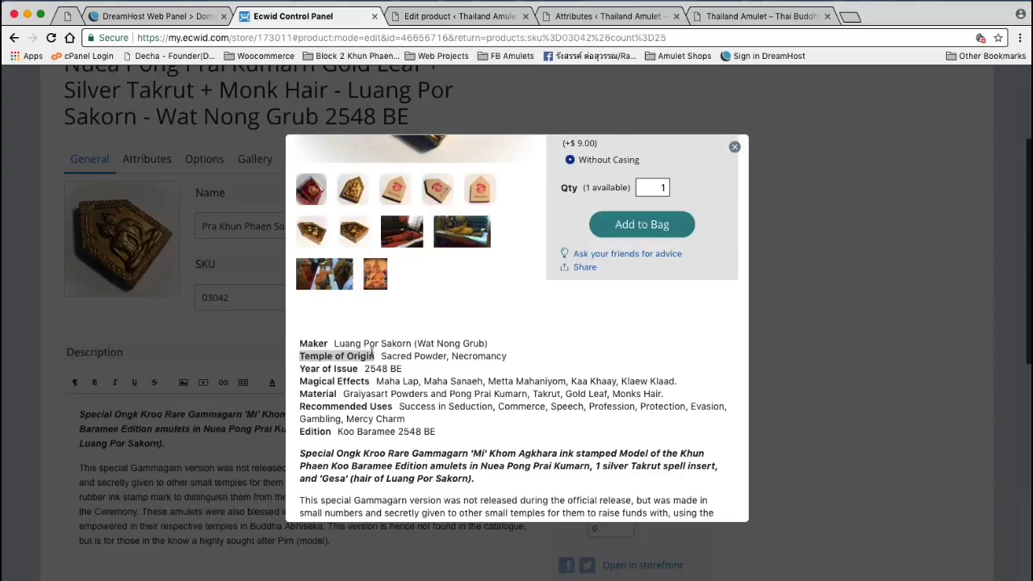
left_click(299, 347)
left_click(300, 342)
left_click(309, 343)
left_click_drag(309, 343, 367, 376)
left_click(374, 358)
left_click(303, 377)
left_click_drag(303, 379, 377, 383)
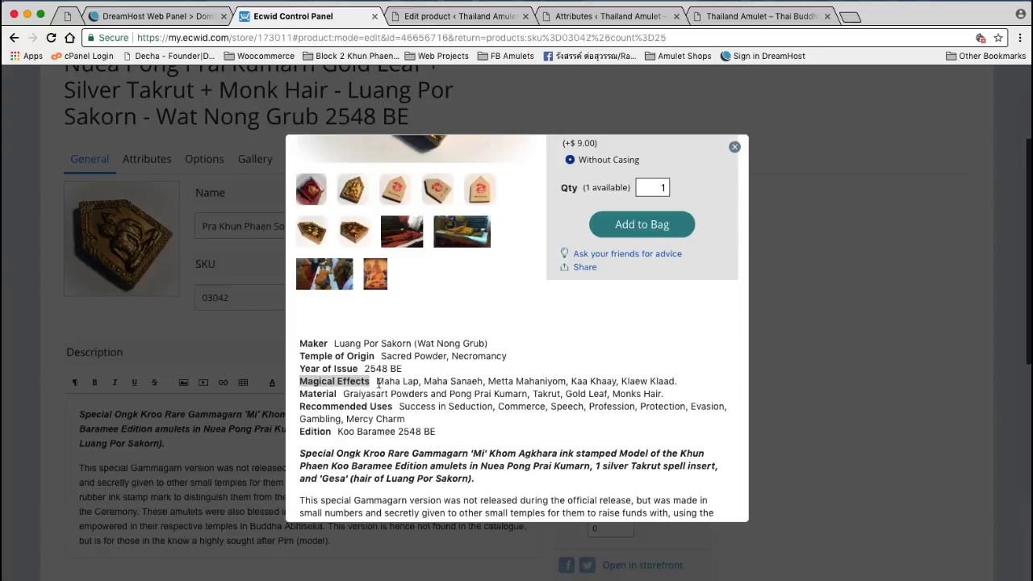
- Examine the values of the Magical Effects and Recommended Uses attributes by highlighting them in the preview
left_click(379, 382)
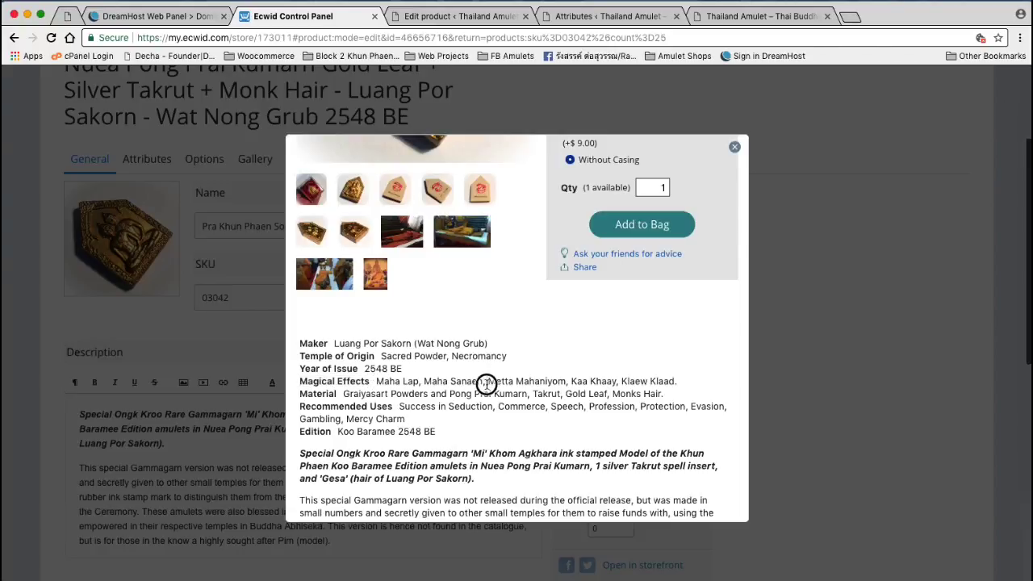
left_click_drag(677, 381, 375, 384)
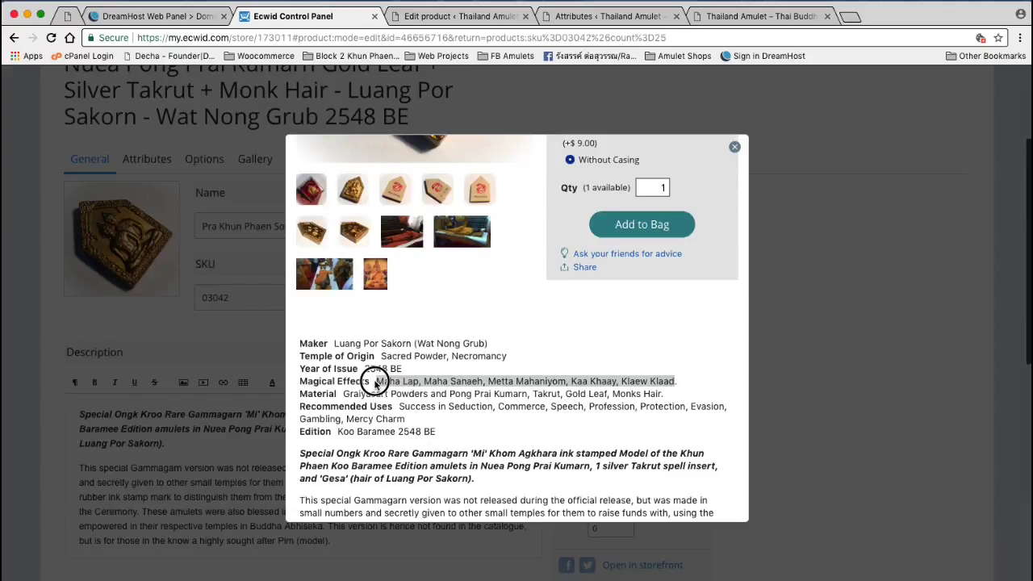
left_click(389, 406)
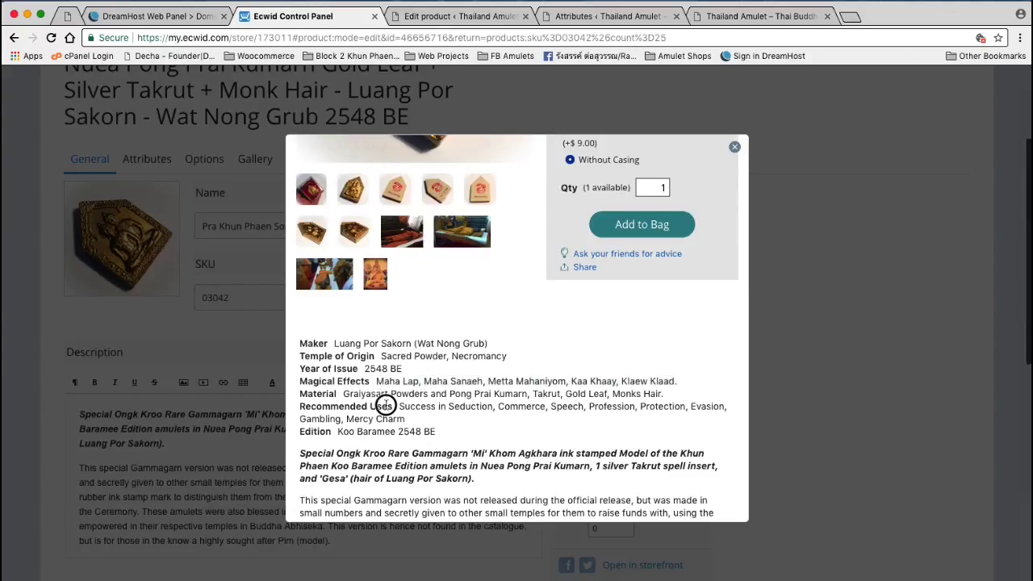
left_click_drag(393, 406, 296, 411)
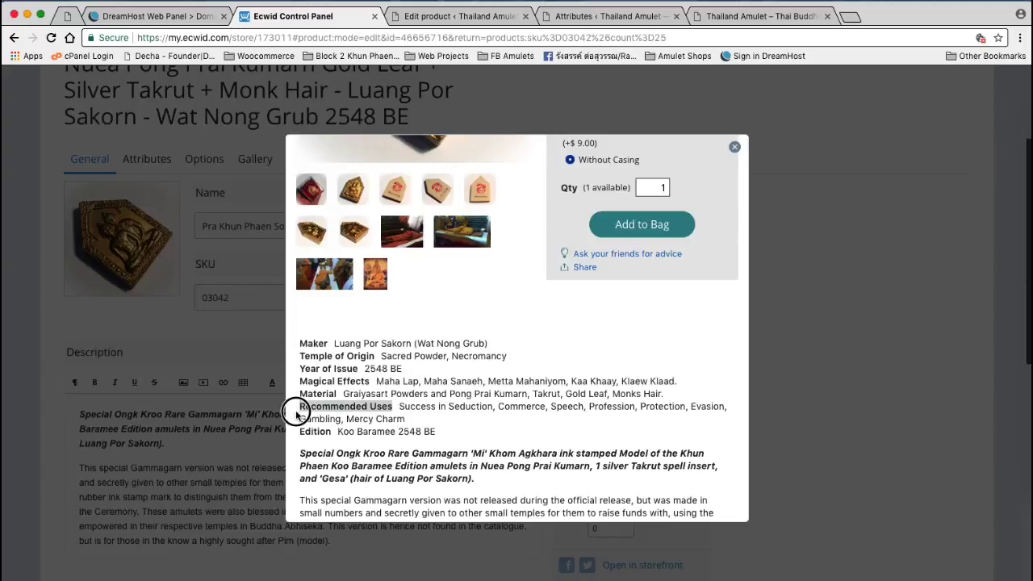
left_click_drag(377, 382, 678, 383)
left_click(394, 408)
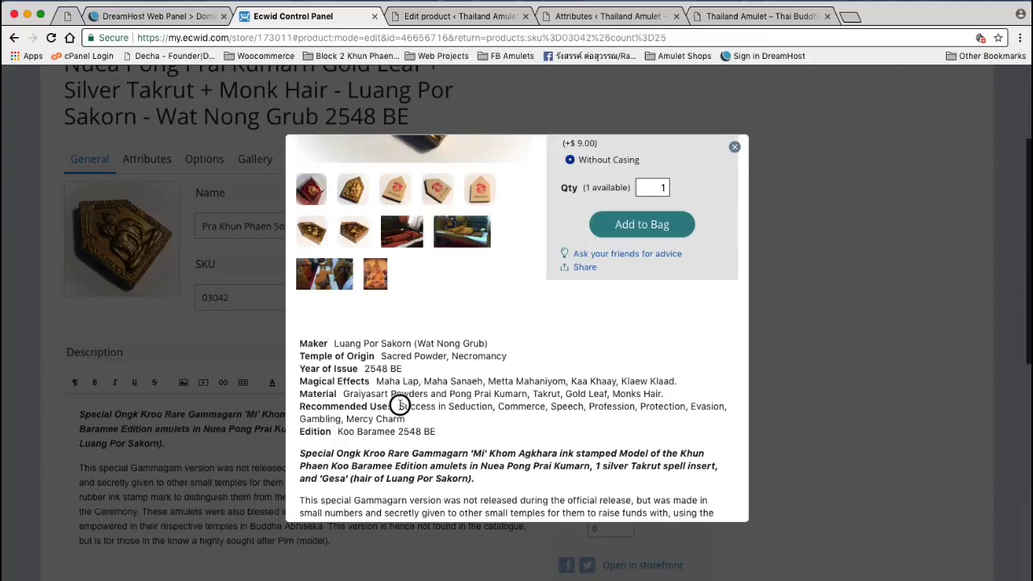
left_click_drag(718, 407, 713, 420)
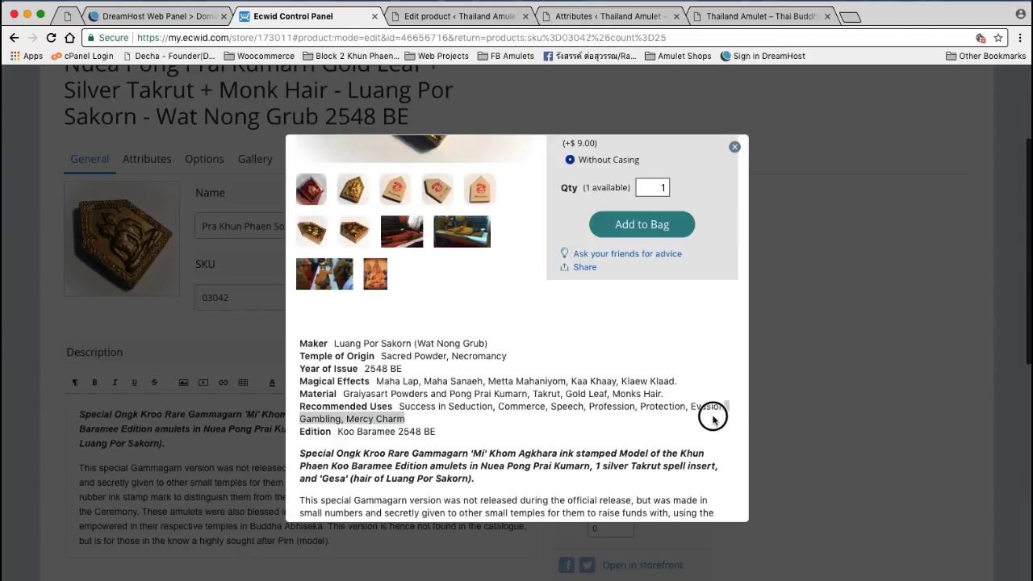
left_click(427, 431)
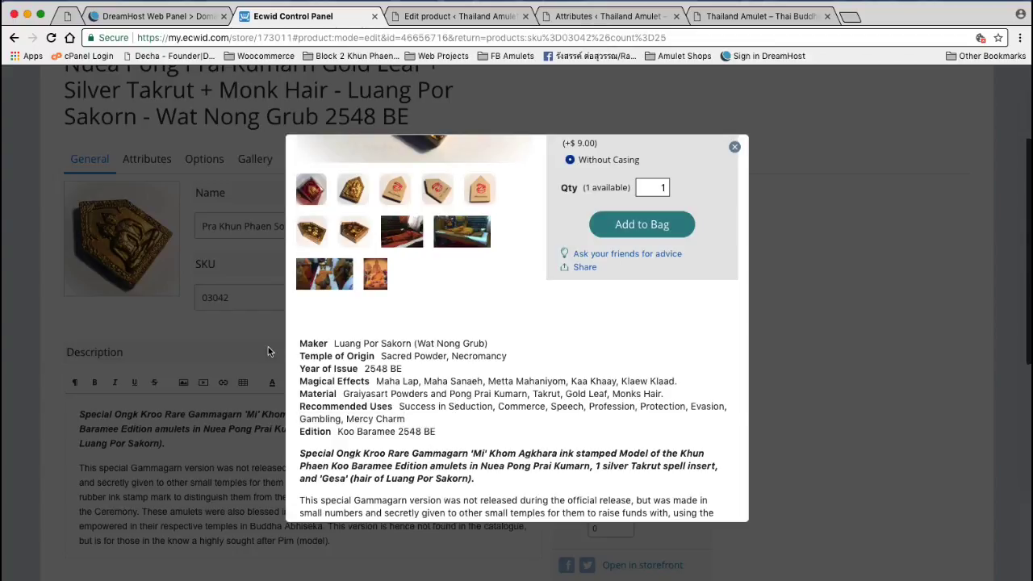
- Go through the Temple of Origin, Year of Issue, Magical Effects and Material lines again, highlighting each one
left_click(300, 343)
left_click_drag(300, 343, 368, 354)
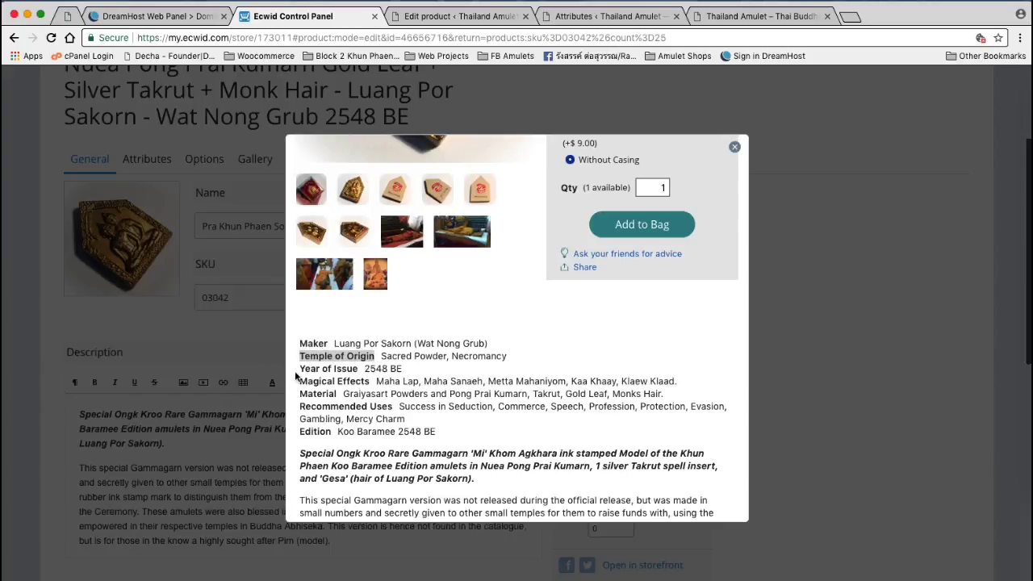
left_click_drag(301, 369, 349, 372)
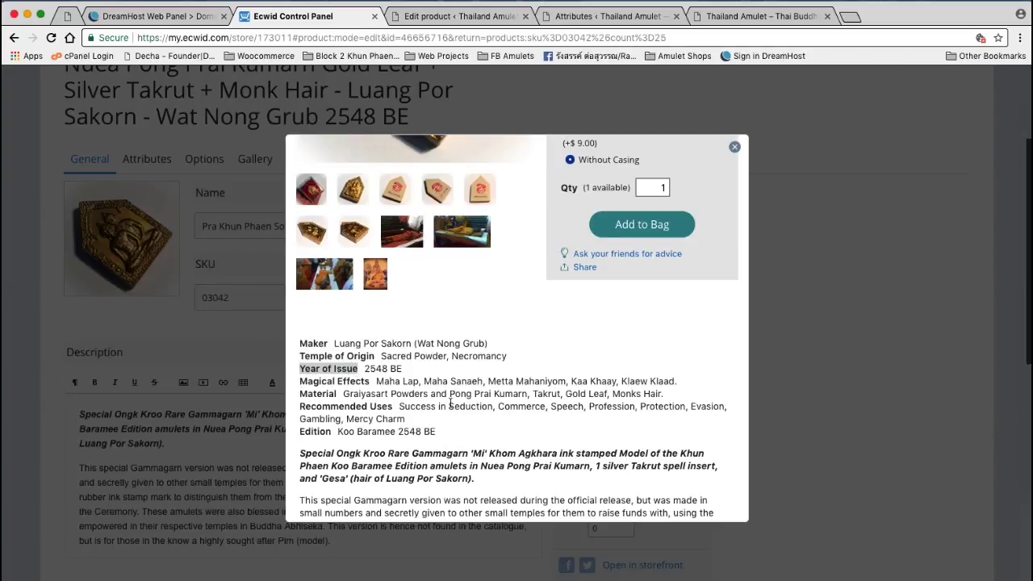
triple_click(383, 386)
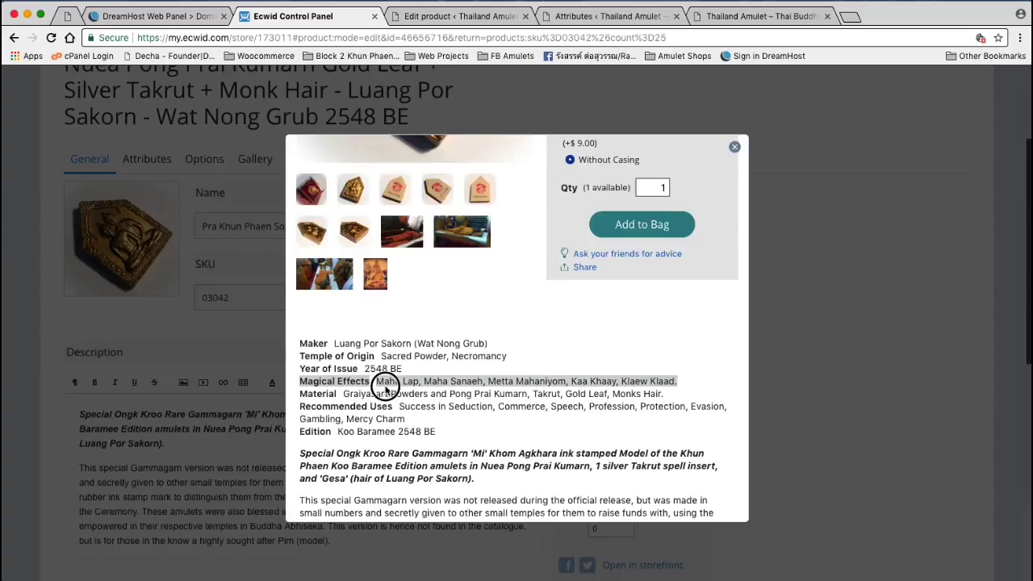
triple_click(309, 399)
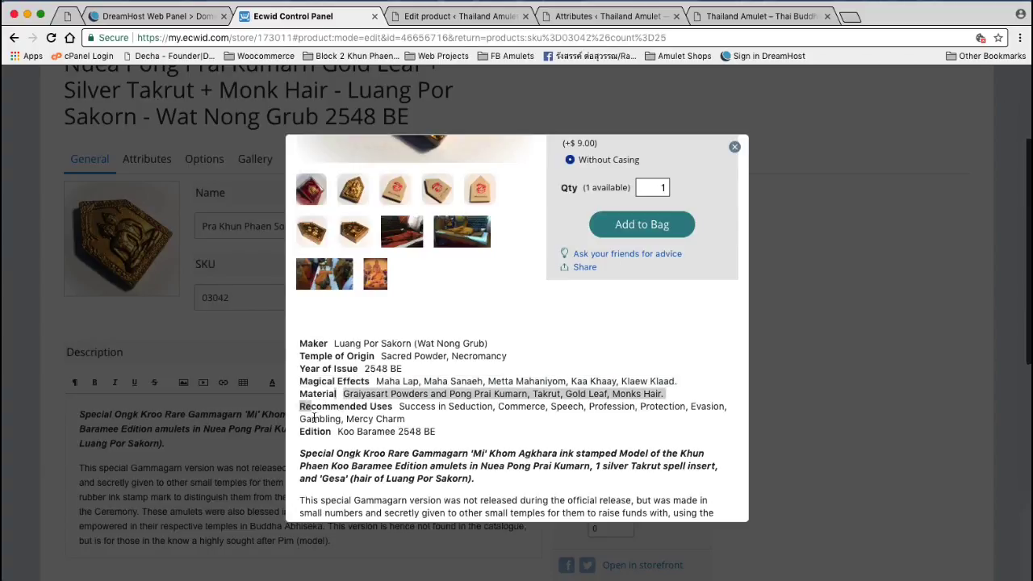
left_click(313, 416)
- Review the preview's casing options and photo thumbnails once more, and return to the attribute block
scroll(383, 448, "up", 3)
scroll(382, 448, "down", 3)
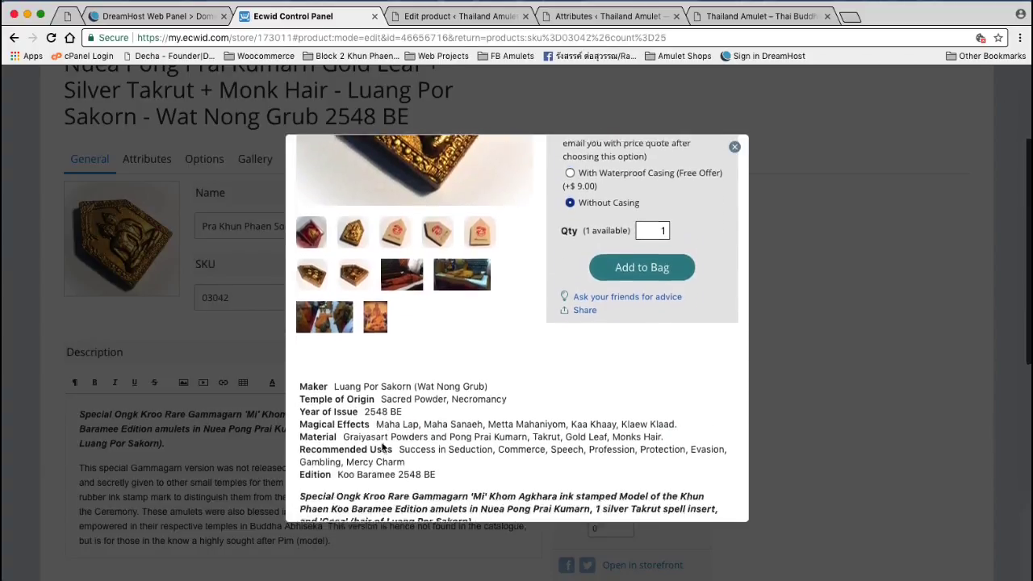
scroll(383, 448, "up", 3)
scroll(382, 448, "up", 1)
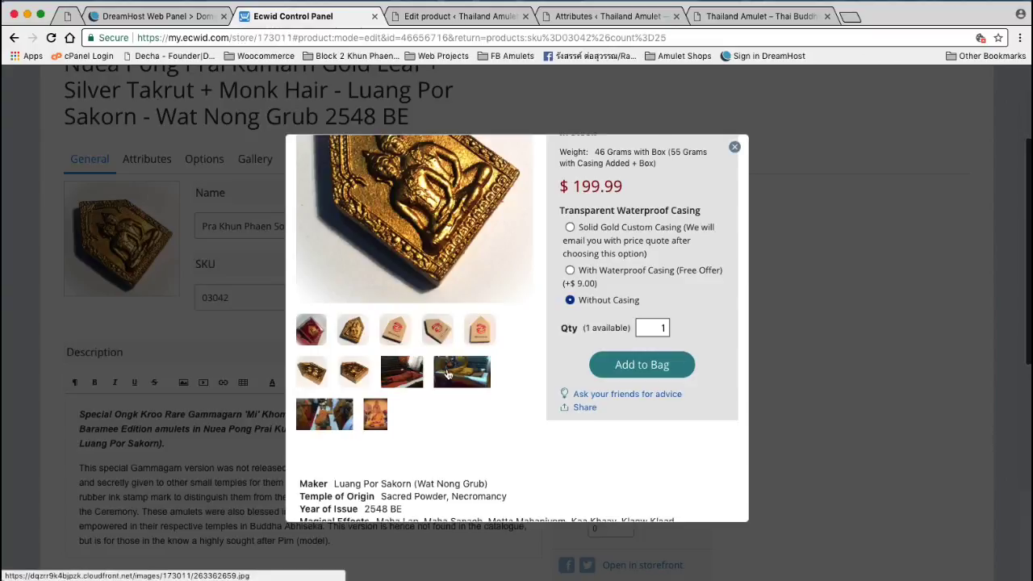
scroll(449, 374, "down", 5)
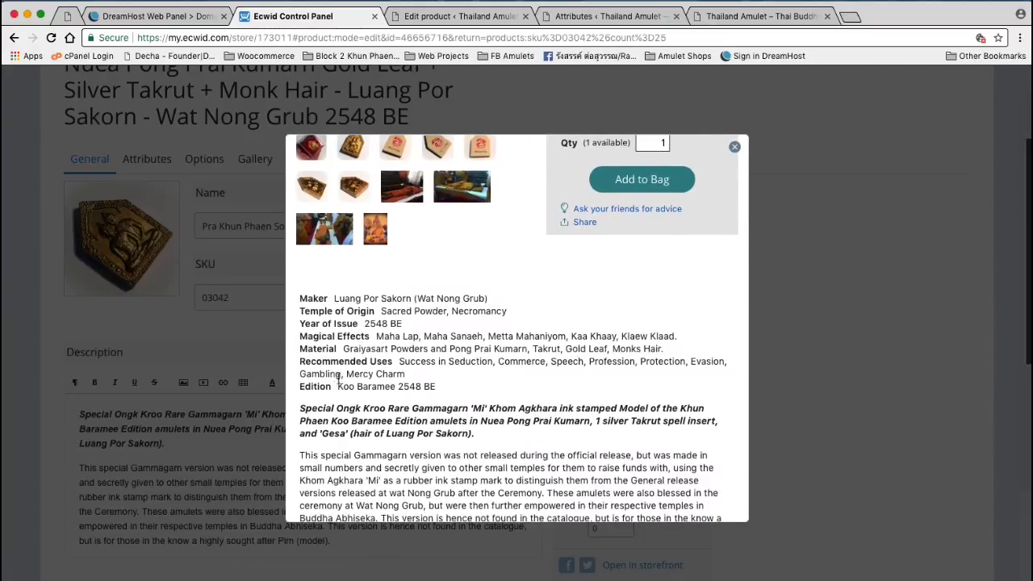
- Highlight the description in the product preview, close the preview, and highlight the bold introductory paragraph in the product's description editor
left_click_drag(301, 409, 717, 535)
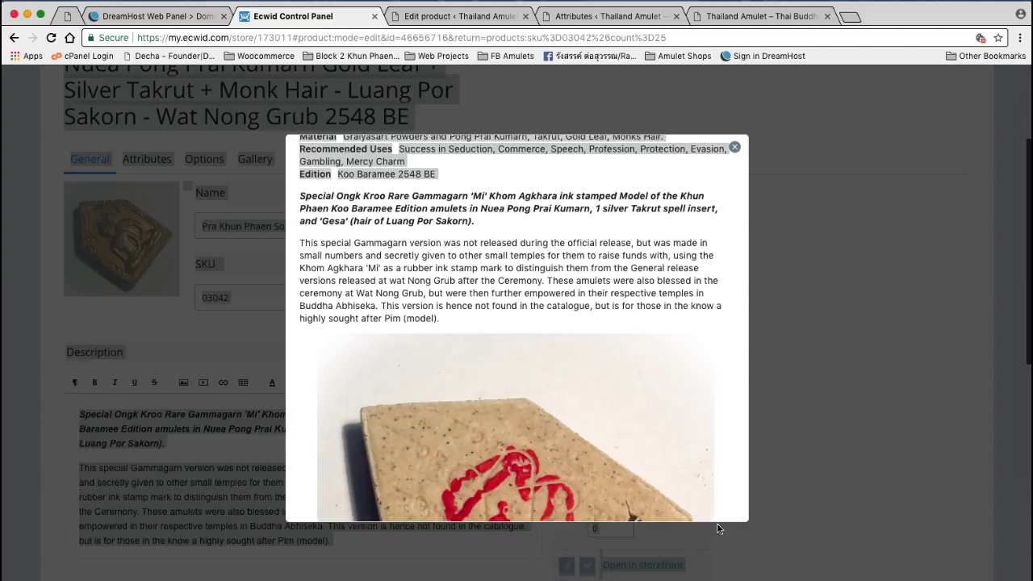
left_click(801, 363)
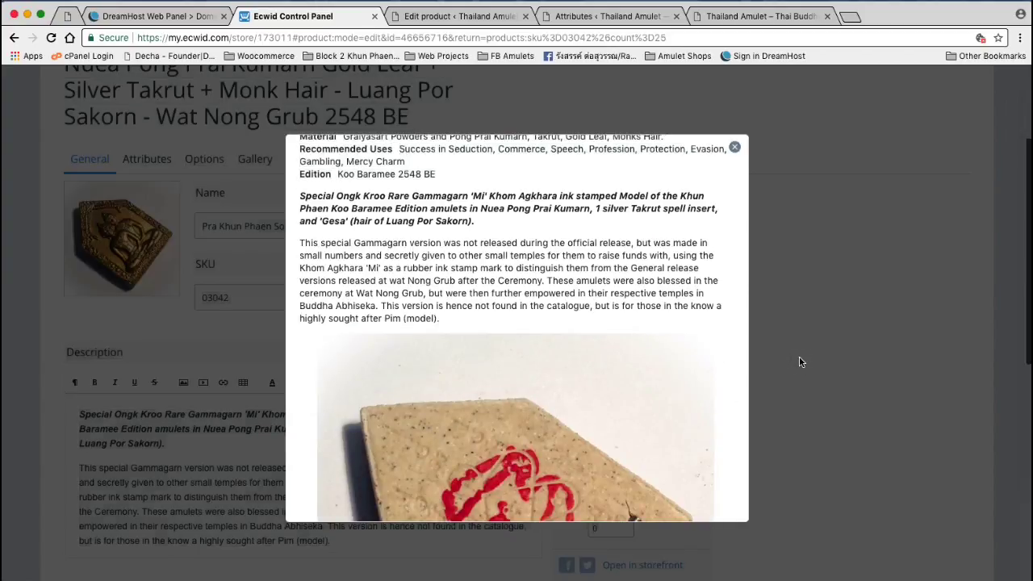
left_click(733, 147)
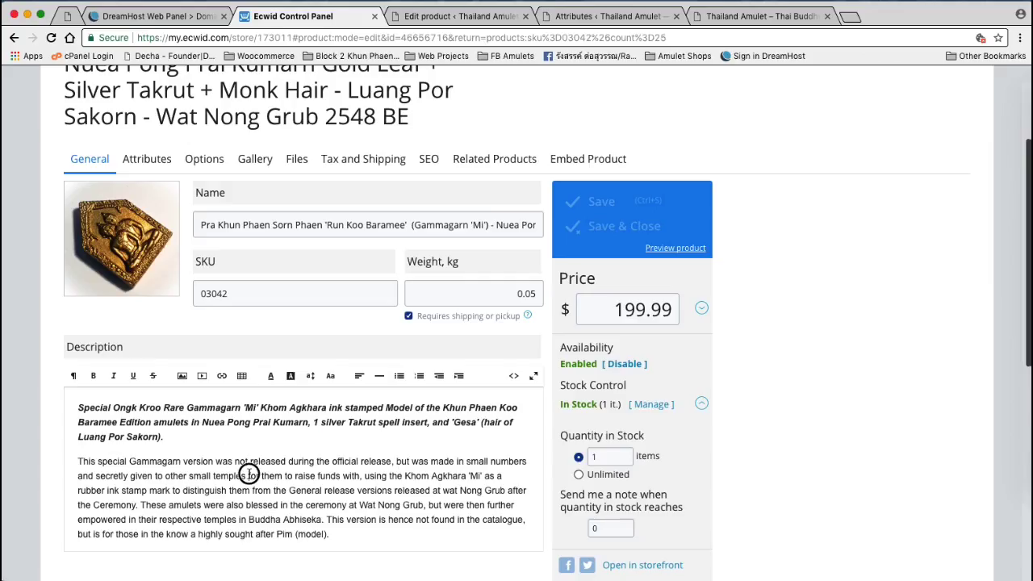
left_click_drag(175, 435, 11, 411)
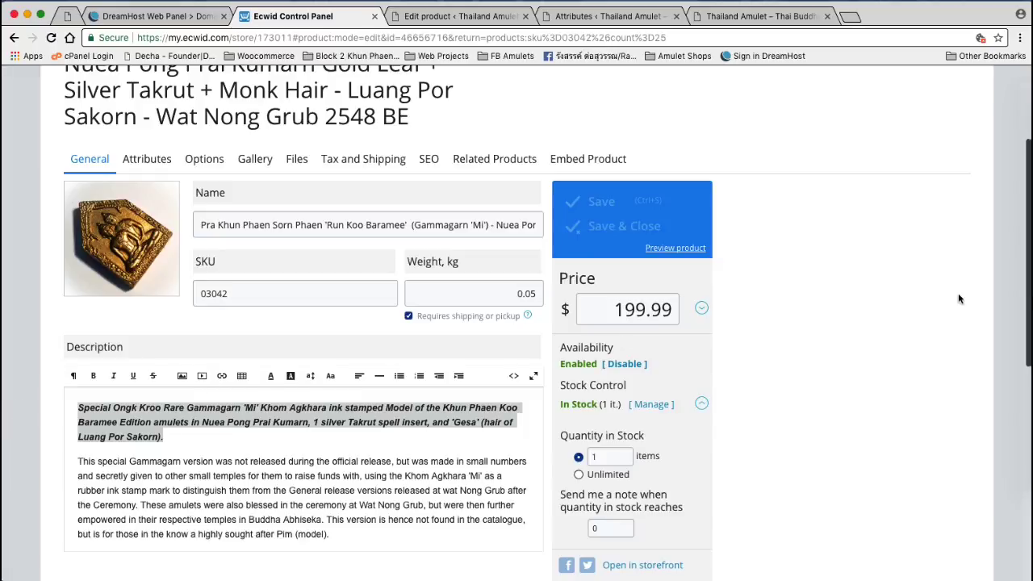
- Preview the product again, highlight the whole attribute block from Edition up to Maker, and close the preview
left_click(680, 251)
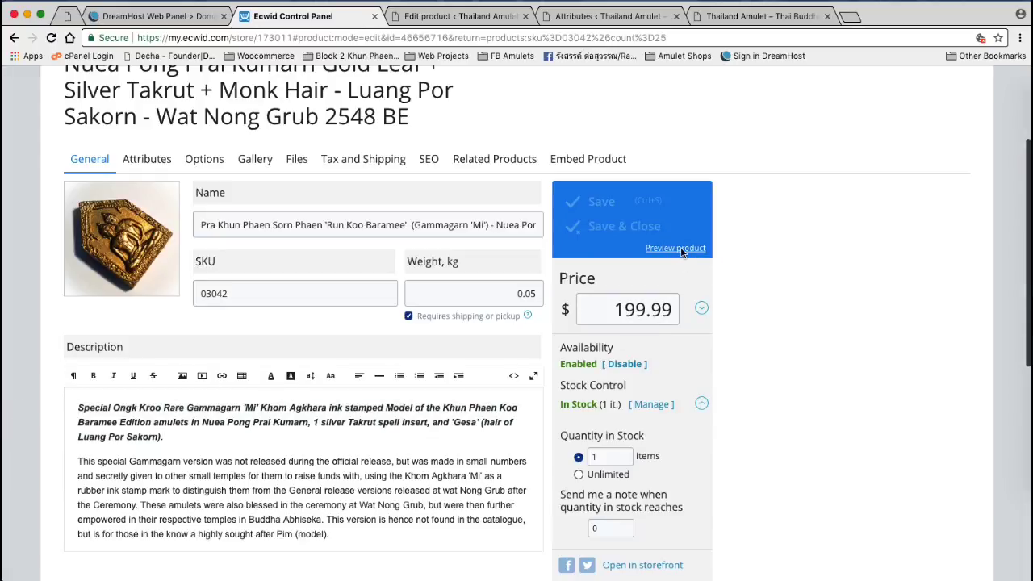
scroll(501, 339, "down", 5)
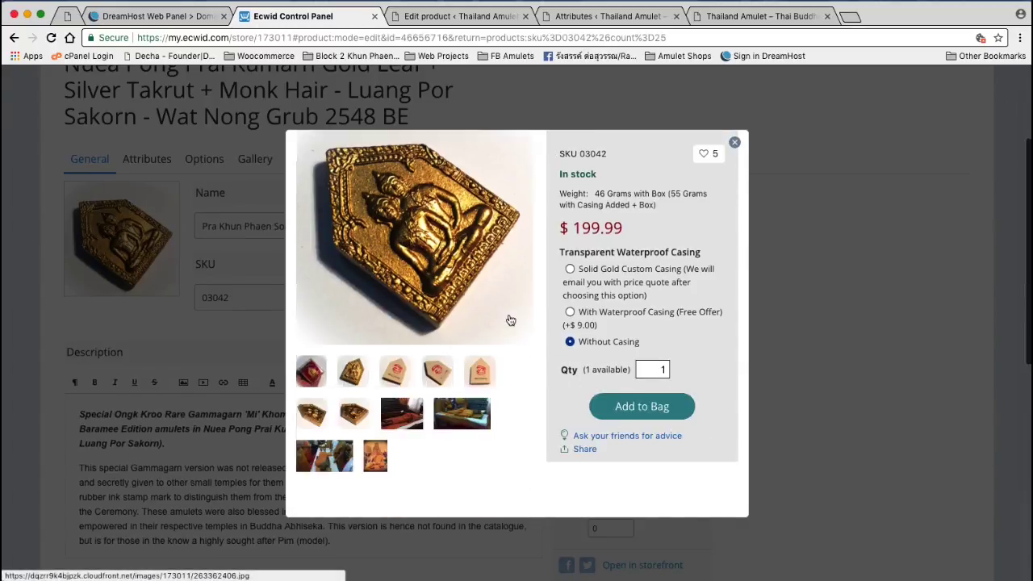
scroll(501, 339, "down", 3)
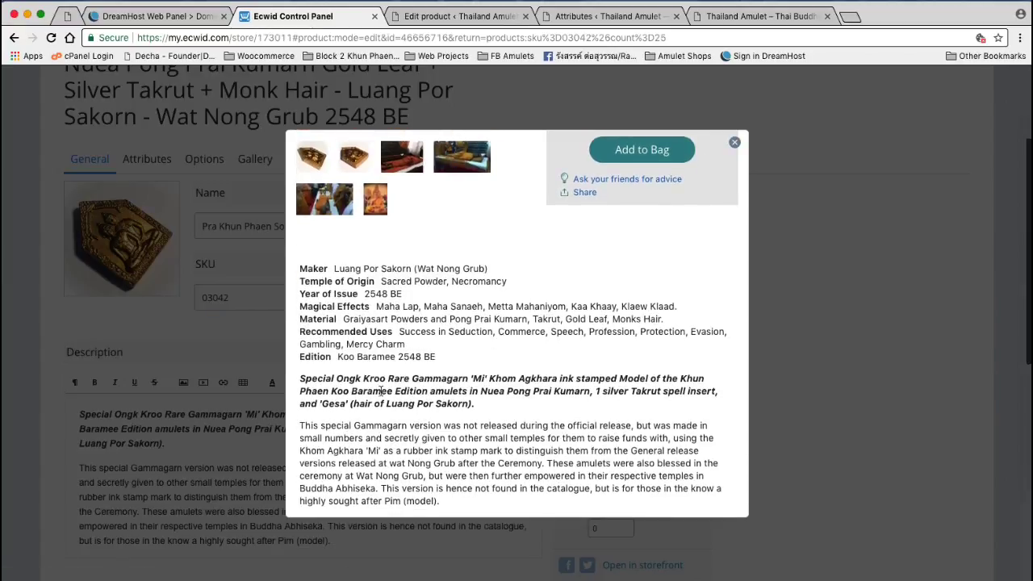
left_click_drag(438, 361, 299, 269)
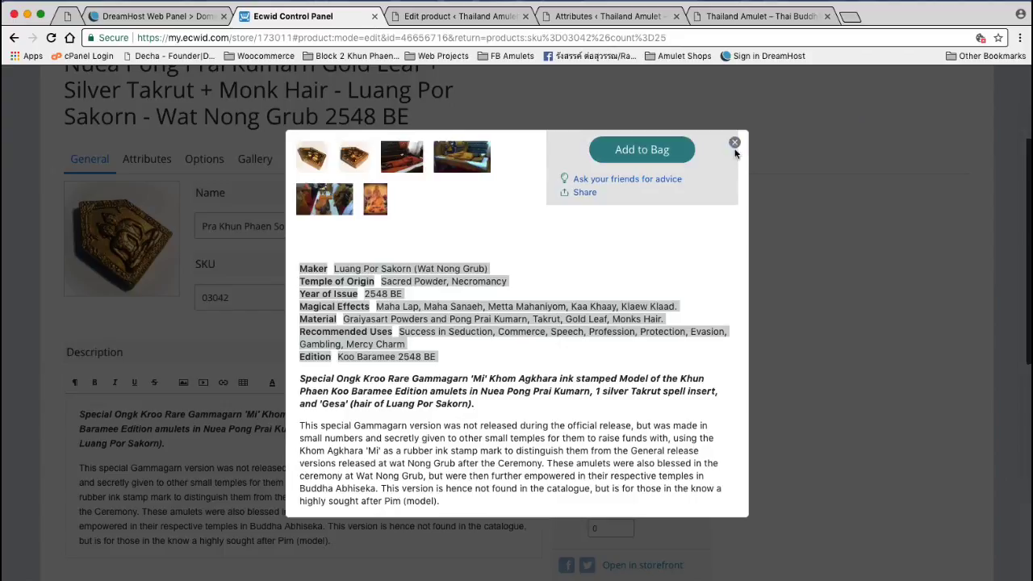
left_click(733, 144)
- Show the product's attributes and examine the full list, highlighting Maker, Temple of Origin and the remaining attribute names
scroll(129, 266, "up", 1)
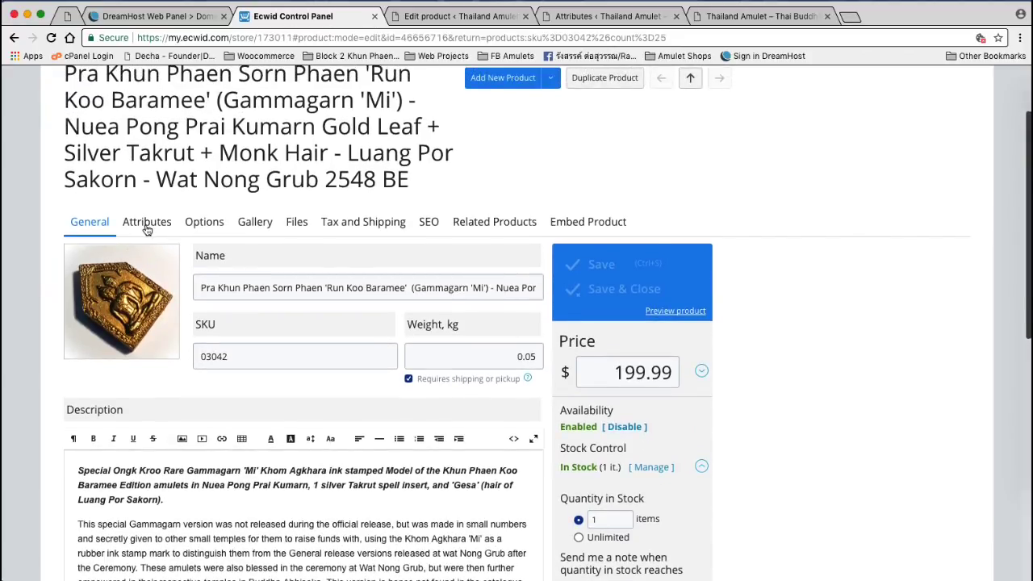
left_click(147, 228)
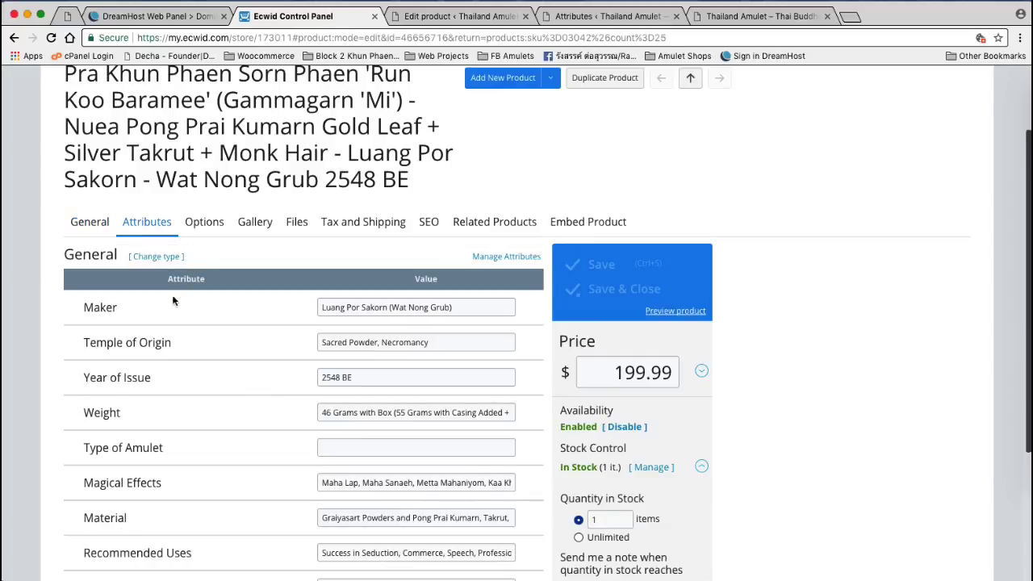
scroll(208, 345, "down", 1)
scroll(208, 340, "down", 5)
scroll(207, 363, "up", 2)
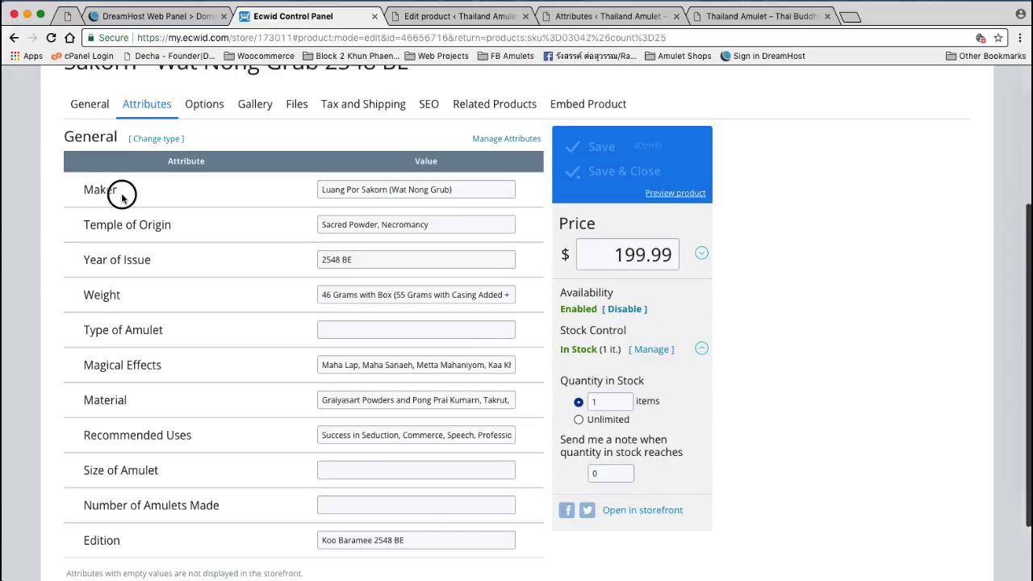
triple_click(56, 192)
triple_click(102, 219)
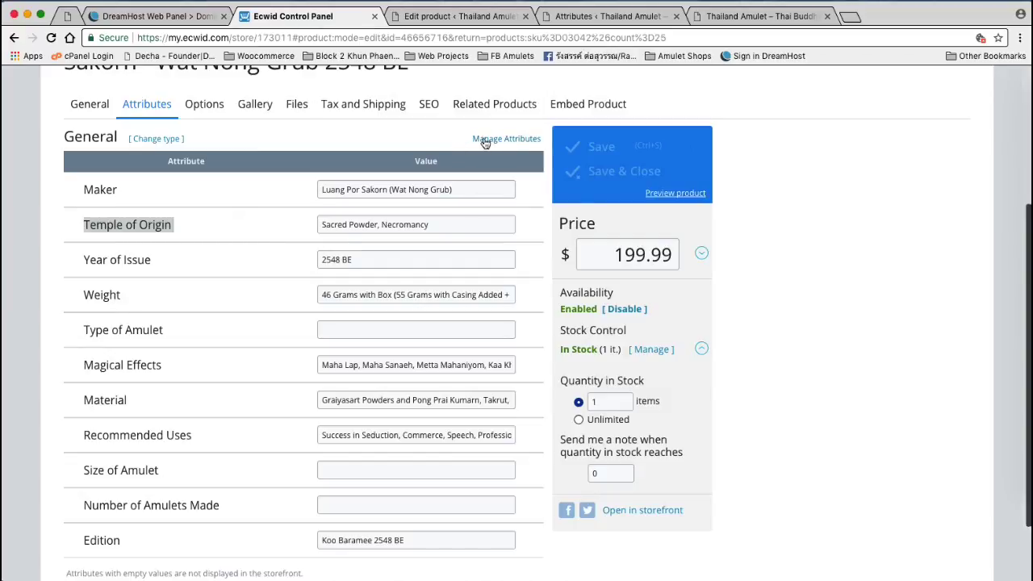
left_click_drag(69, 247, 285, 500)
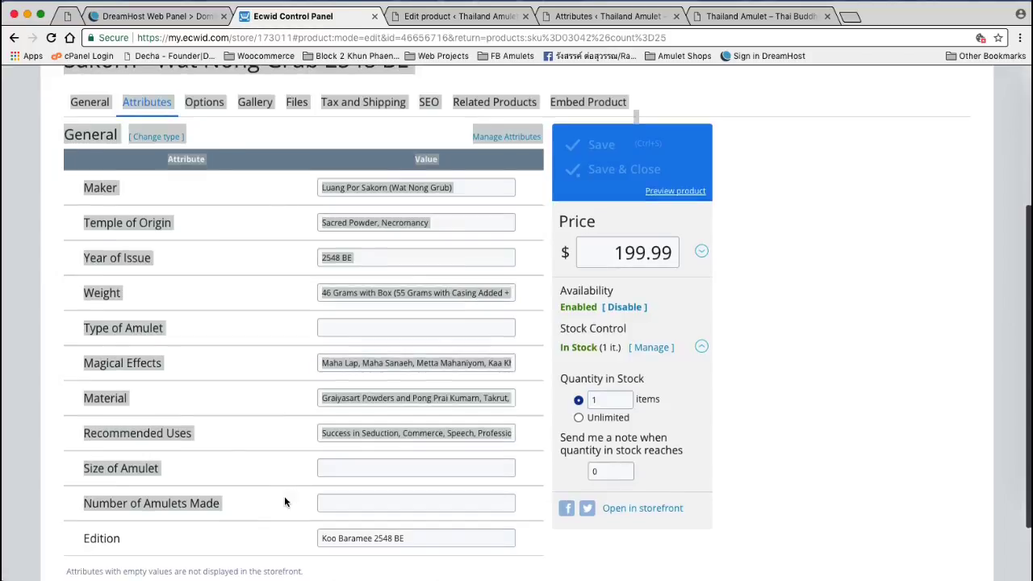
left_click(285, 500)
- Enter the sample text "attribute name | another attribute name |" as the Size of Amulet value, and clear it again
left_click(341, 468)
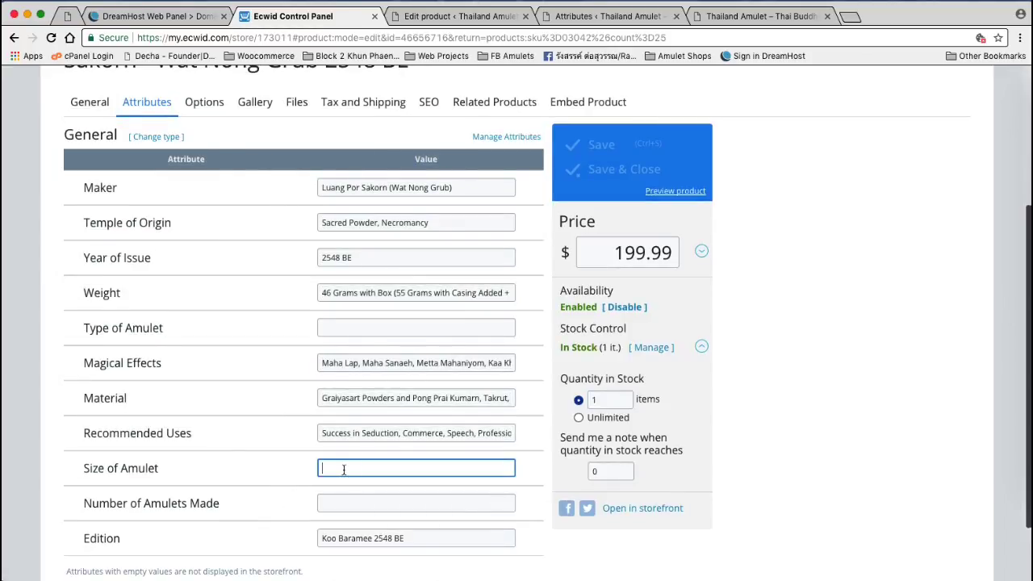
type("att")
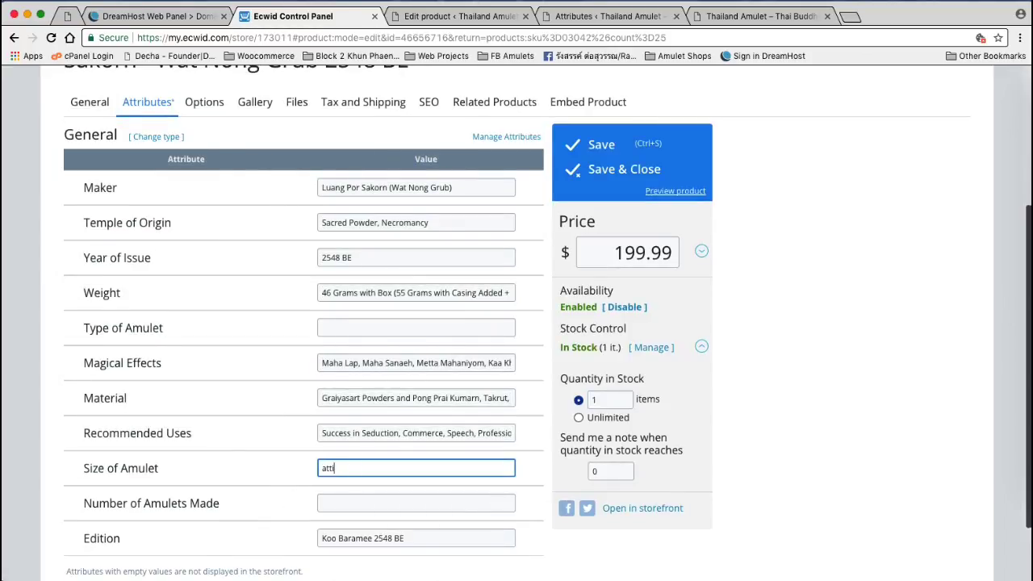
type("ribut")
type("ther attribute name |")
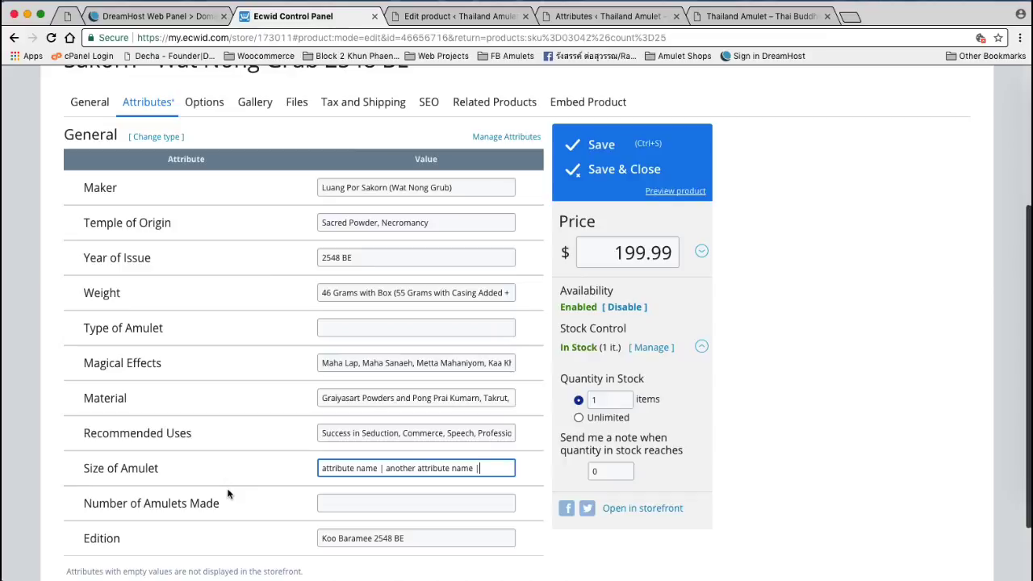
key("super+a")
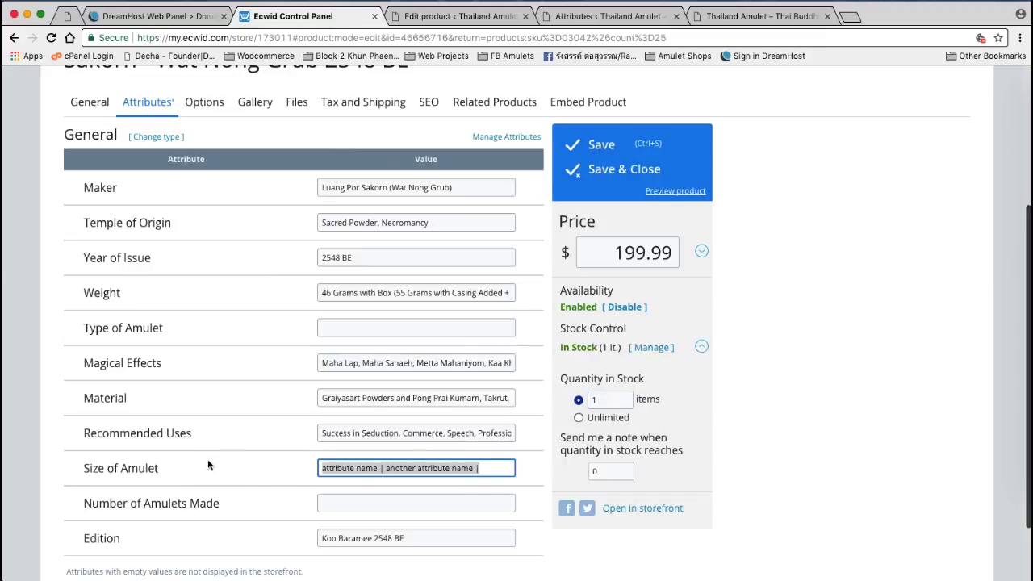
key("BackSpace")
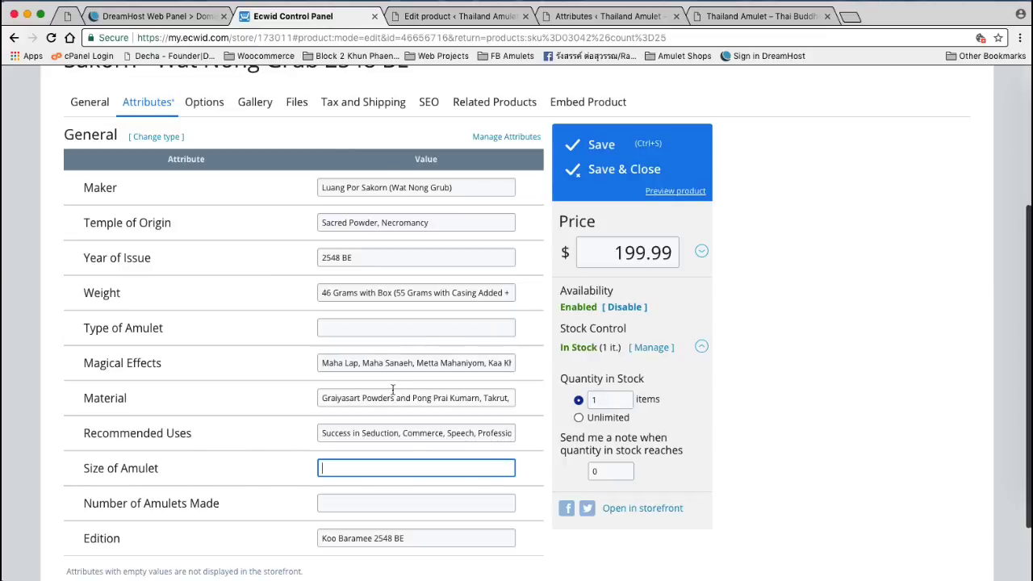
- Highlight Maha Lap and Maha Sanaeh in Magical Effects, enter the sample "| each name |" as Size of Amulet, and clear it
left_click_drag(358, 364, 293, 358)
left_click_drag(416, 364, 367, 363)
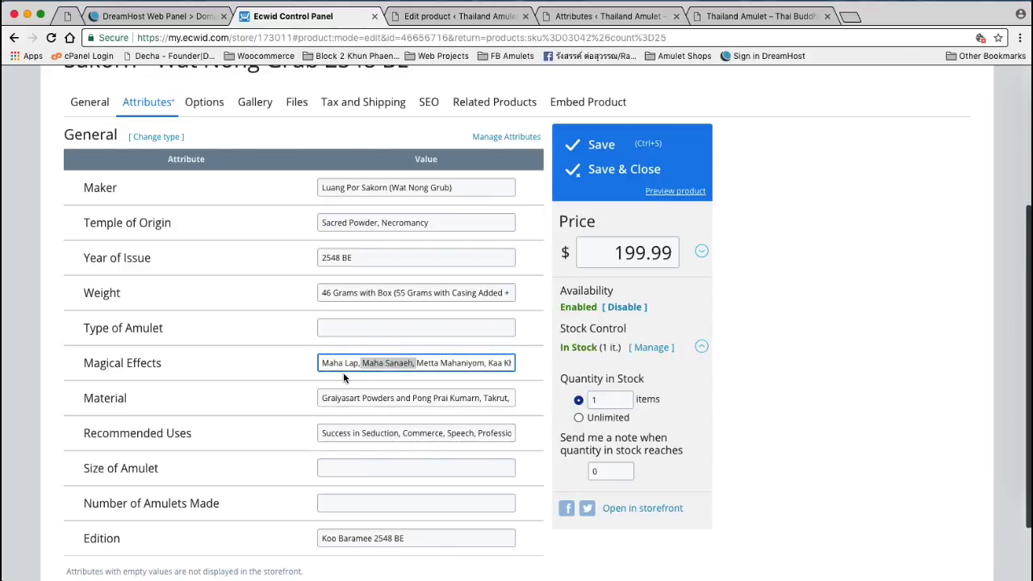
left_click(315, 470)
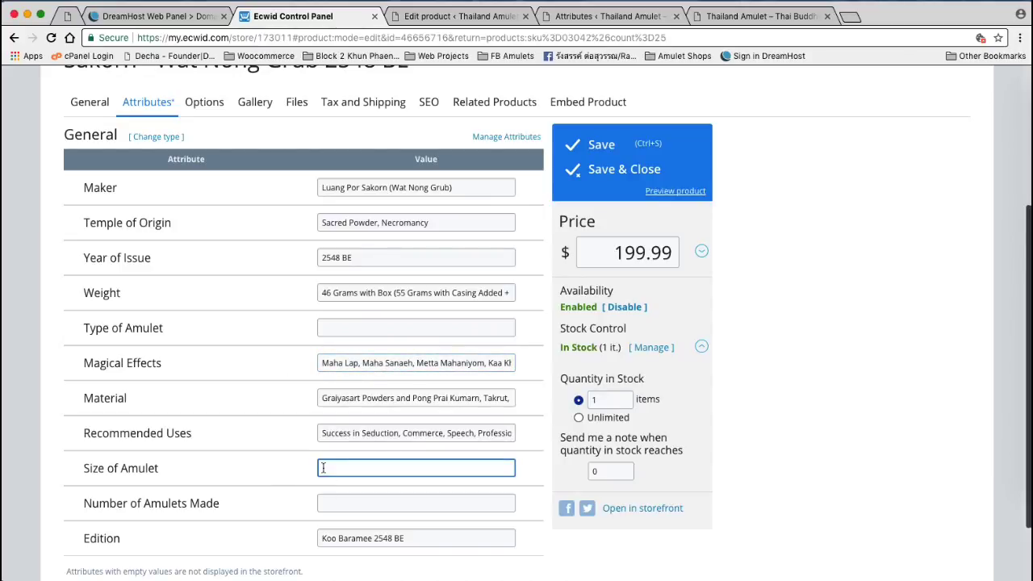
type("each name")
left_click_drag(377, 470, 247, 467)
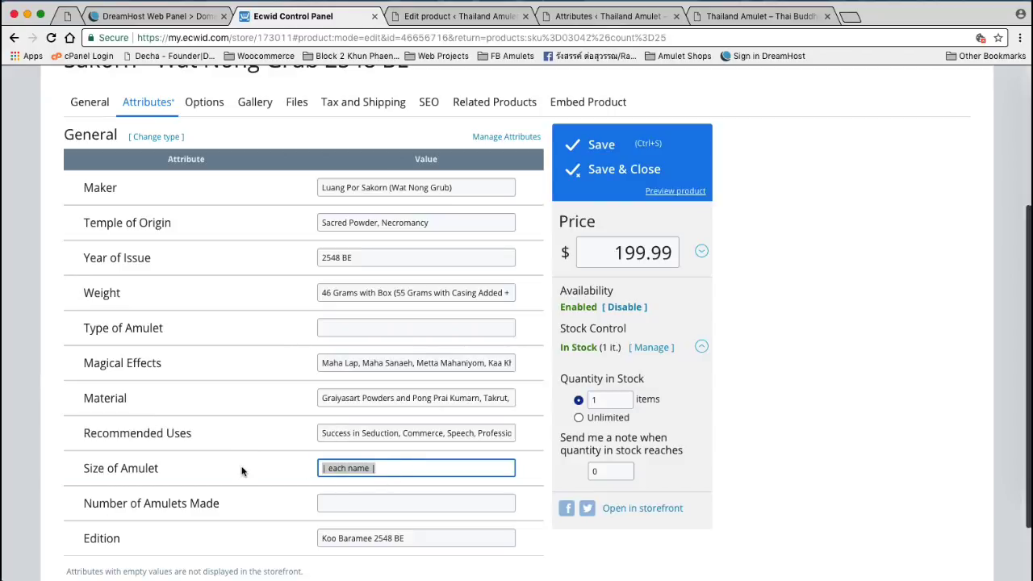
key("BackSpace")
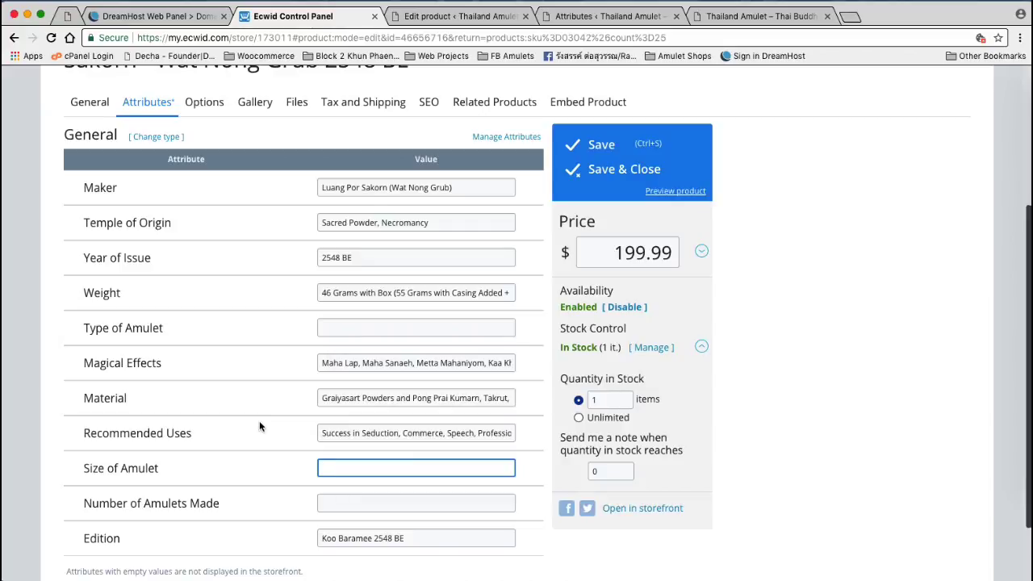
- Go through the attribute names from Maker to Type of Amulet, highlighting them one after another
scroll(259, 421, "up", 5)
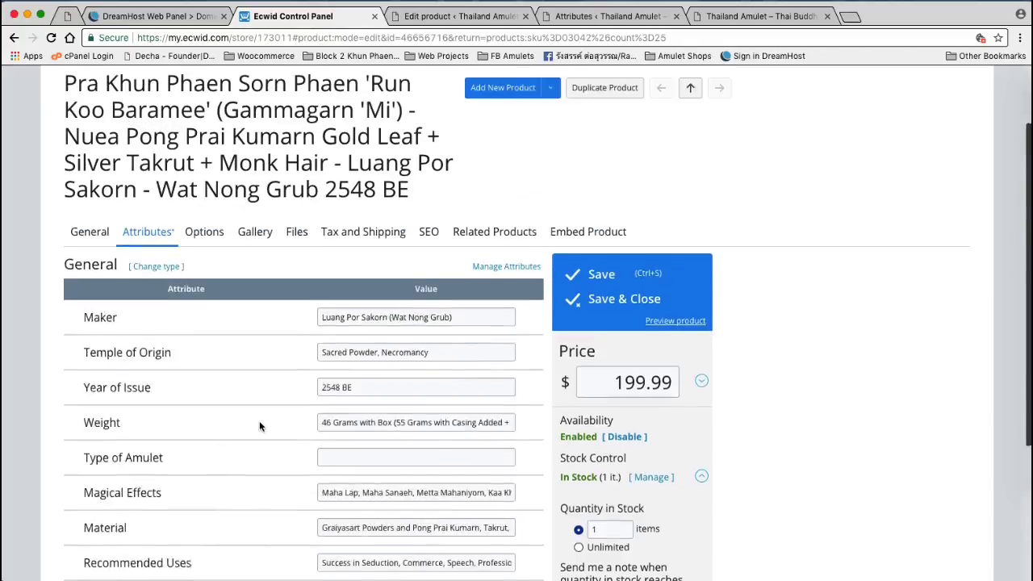
scroll(259, 421, "down", 5)
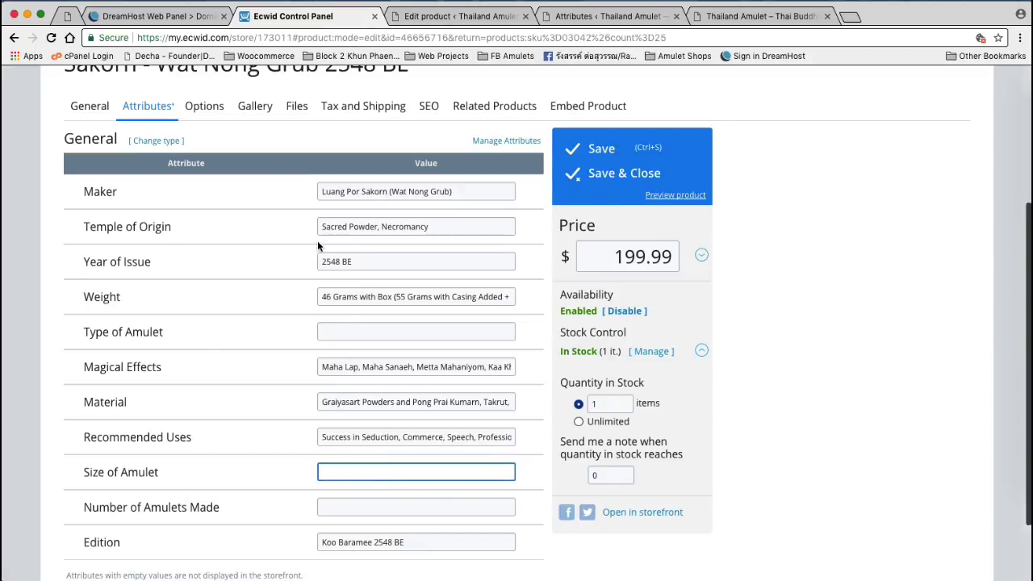
left_click_drag(72, 193, 121, 195)
left_click(81, 240)
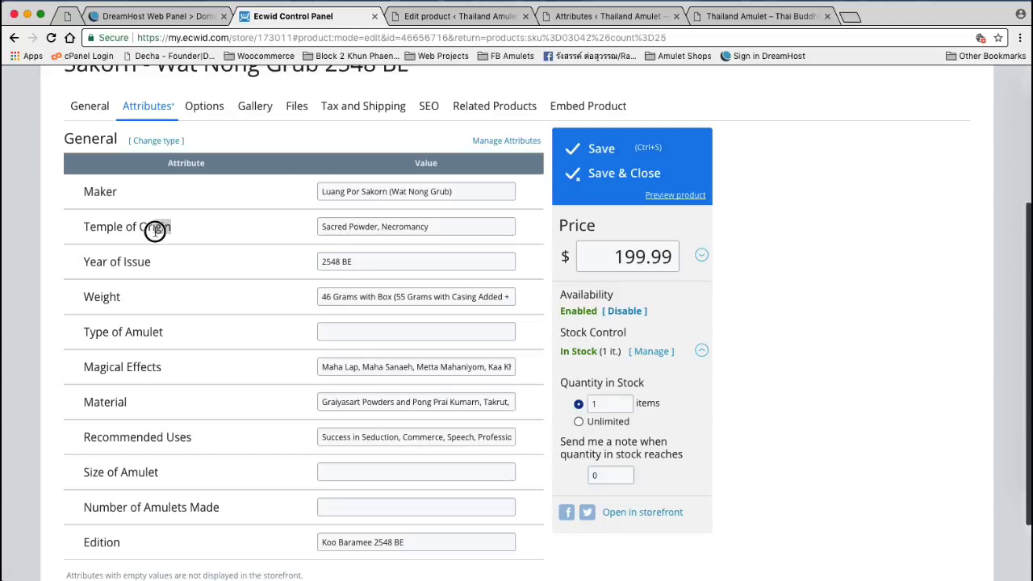
left_click_drag(85, 263, 172, 266)
left_click_drag(84, 297, 134, 299)
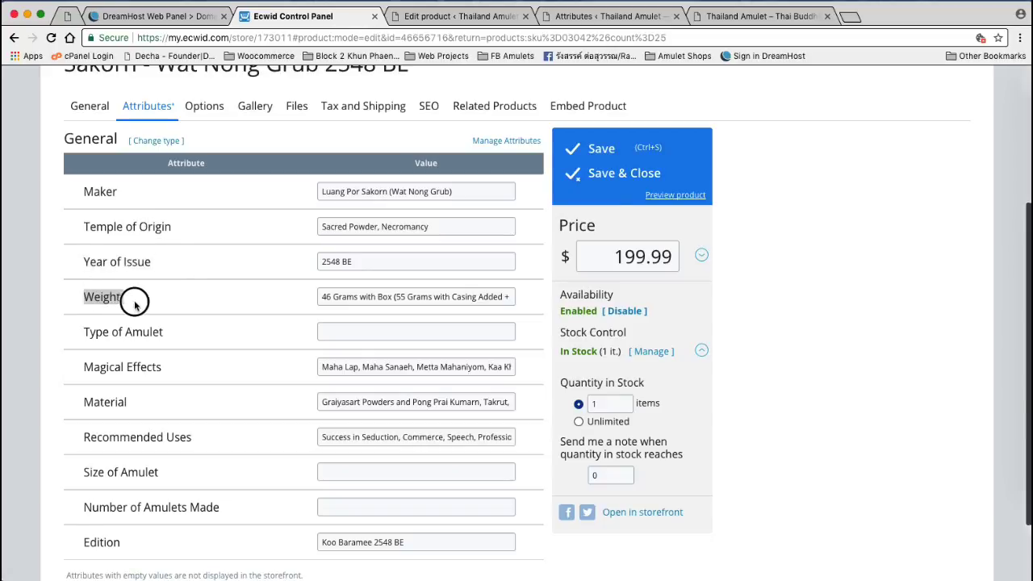
left_click_drag(92, 331, 84, 332)
- Compare the product's general weight in kg with the descriptive Weight attribute, highlighting both values
left_click(89, 105)
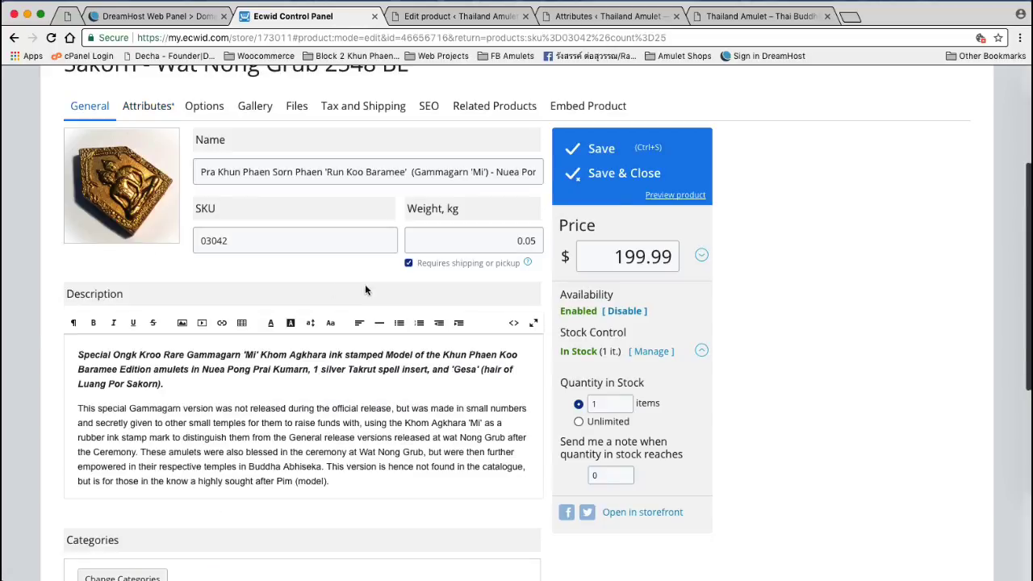
left_click(527, 242)
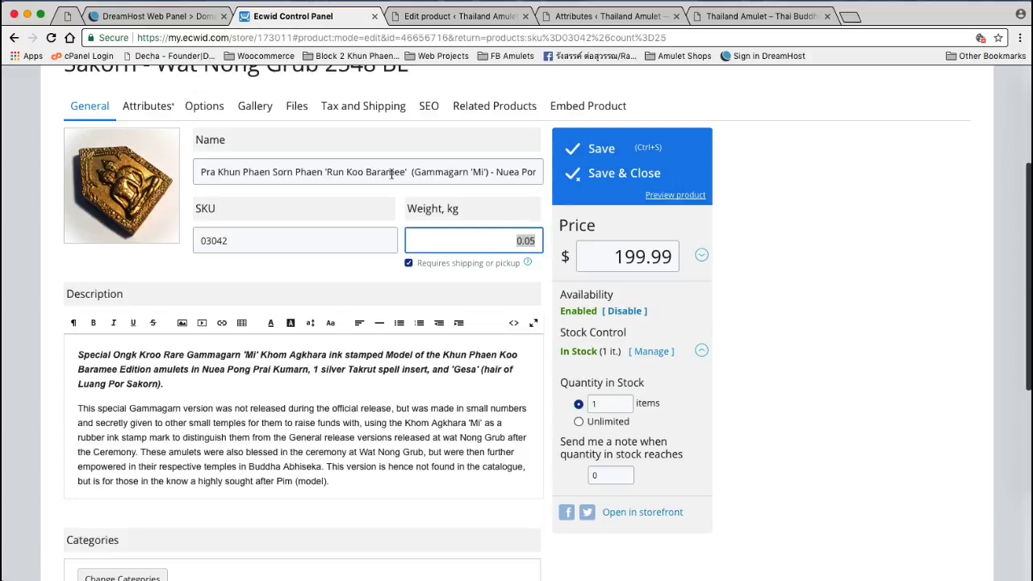
left_click(142, 110)
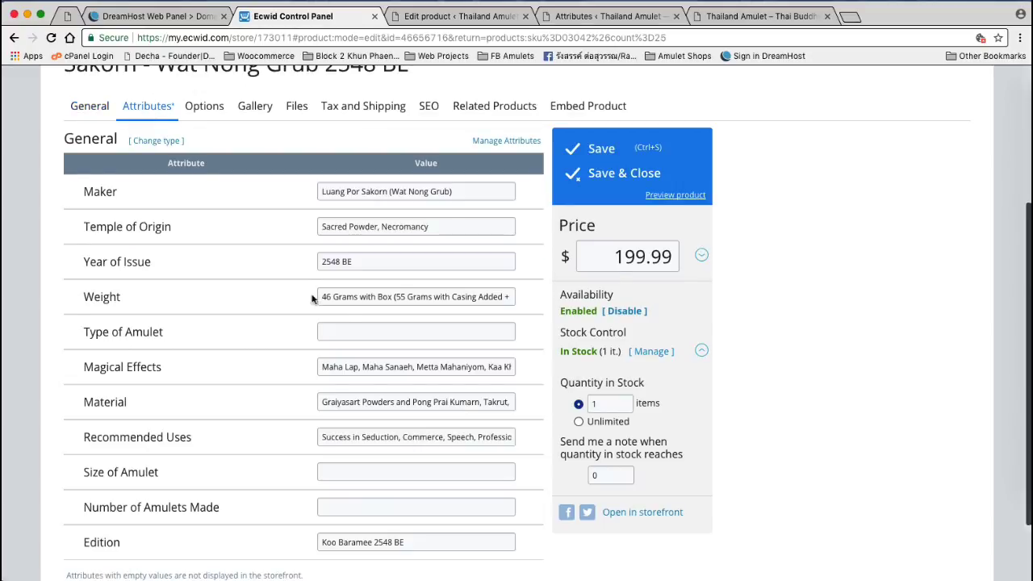
left_click_drag(321, 296, 572, 297)
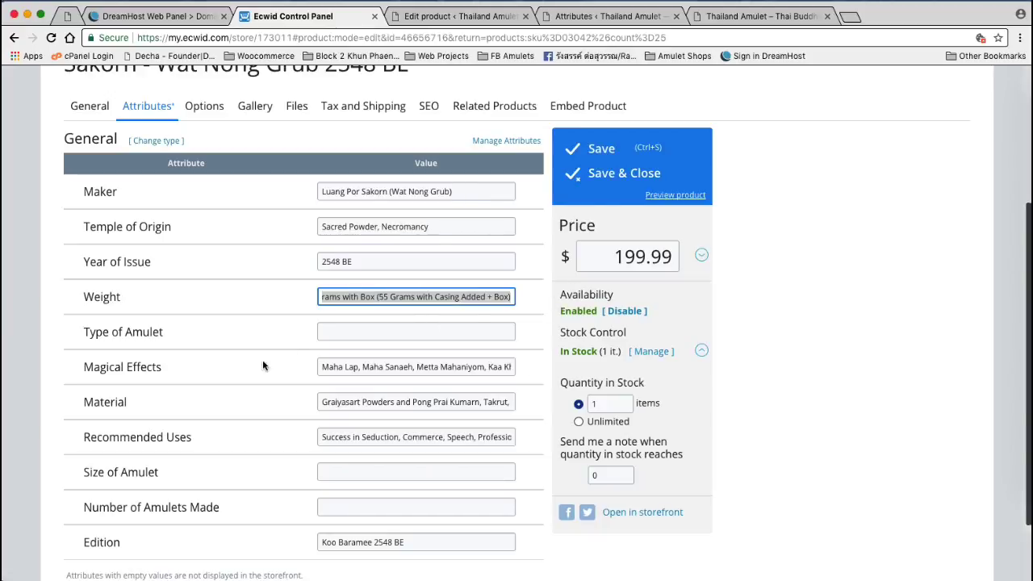
- Recheck the general weight value in kg, and return to the attribute list to review it down to Edition
scroll(230, 371, "down", 1)
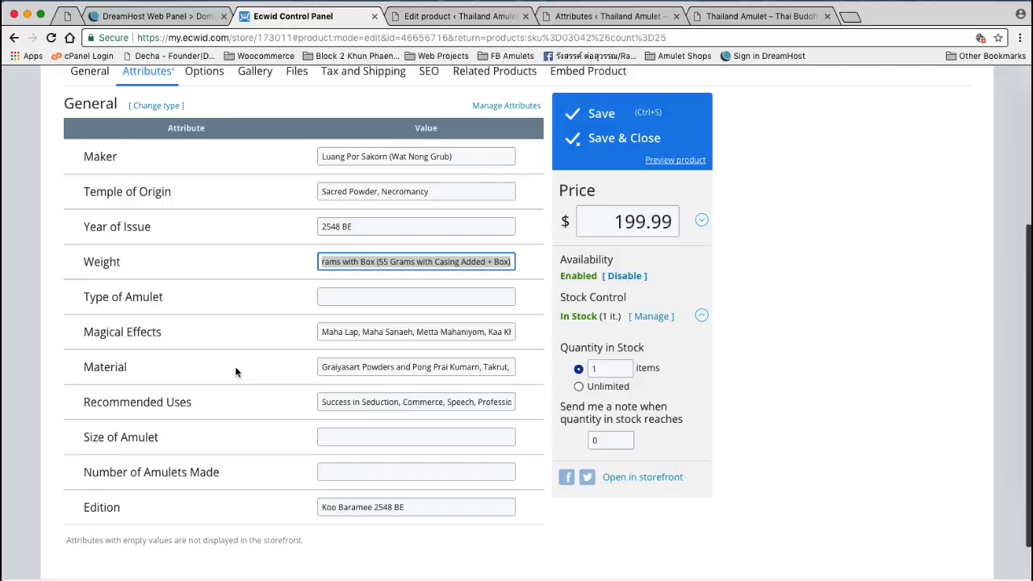
scroll(236, 371, "up", 3)
left_click(89, 173)
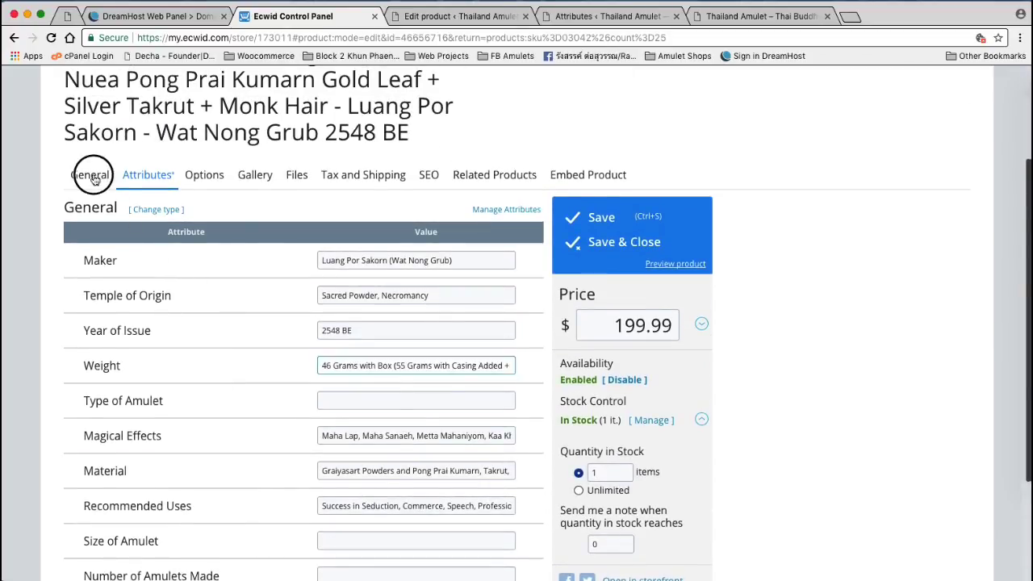
left_click(516, 311)
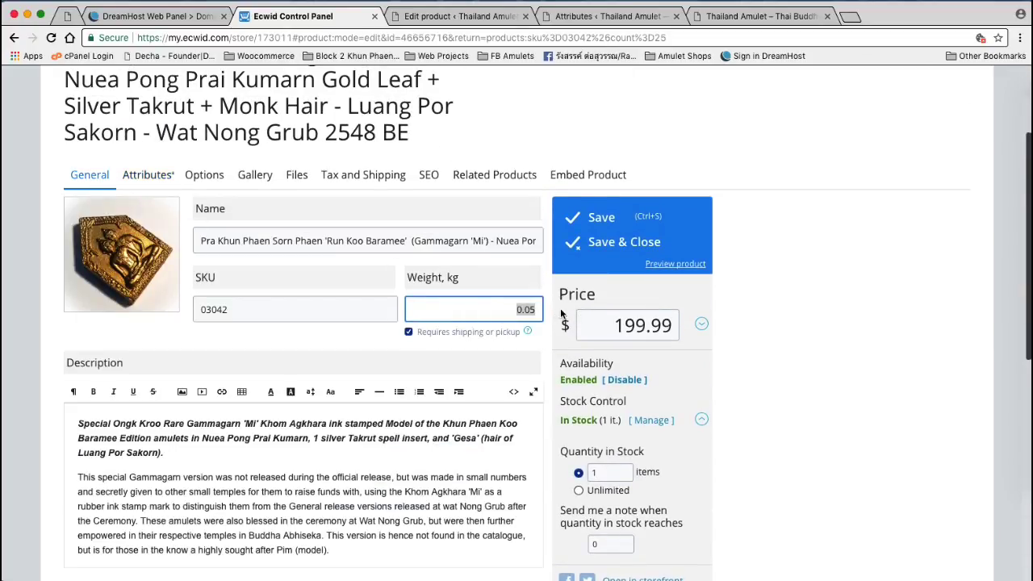
left_click(150, 175)
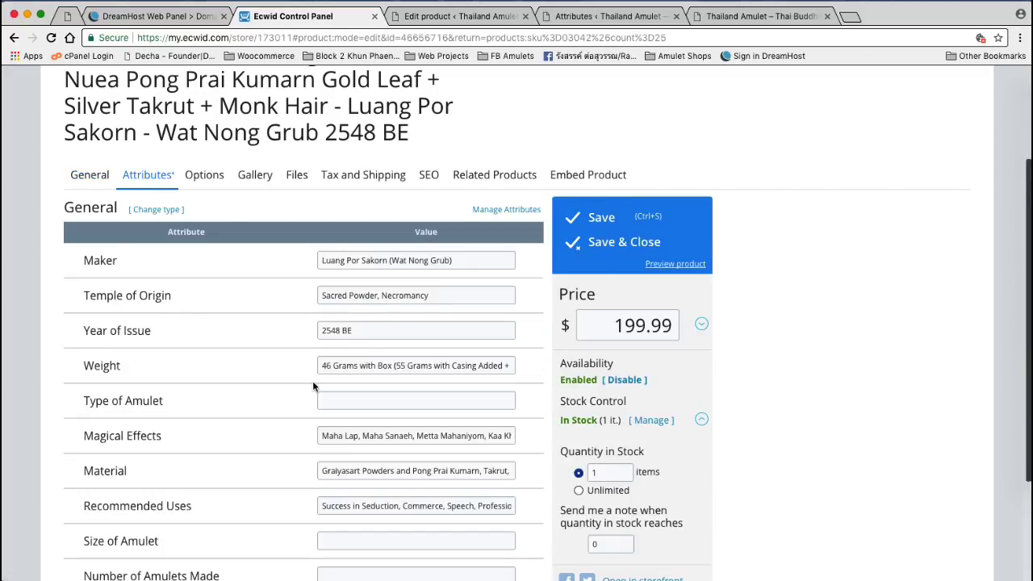
scroll(307, 386, "down", 3)
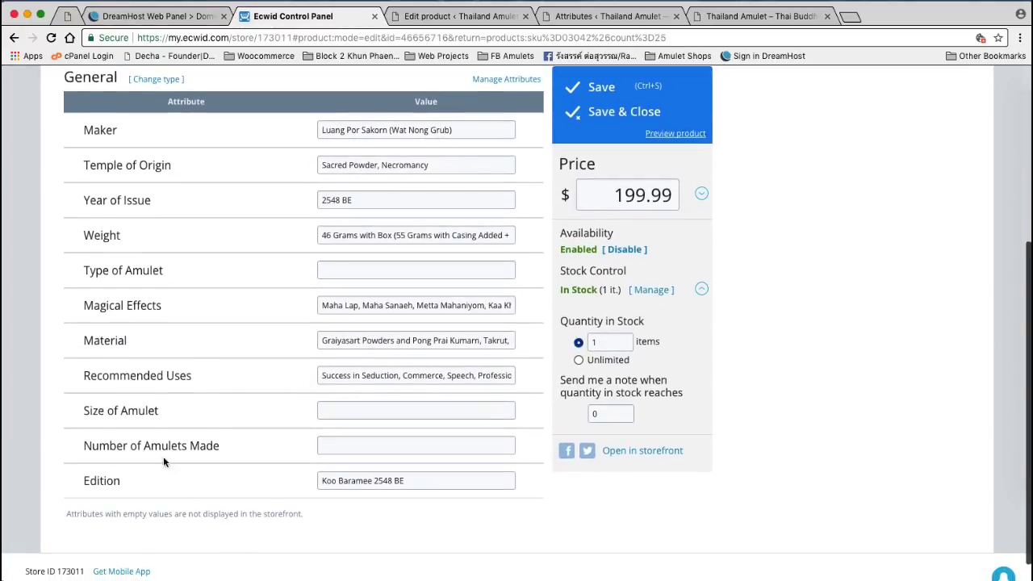
- Switch to the product's storefront page and highlight the maker's name in its displayed attribute list
scroll(267, 353, "up", 2)
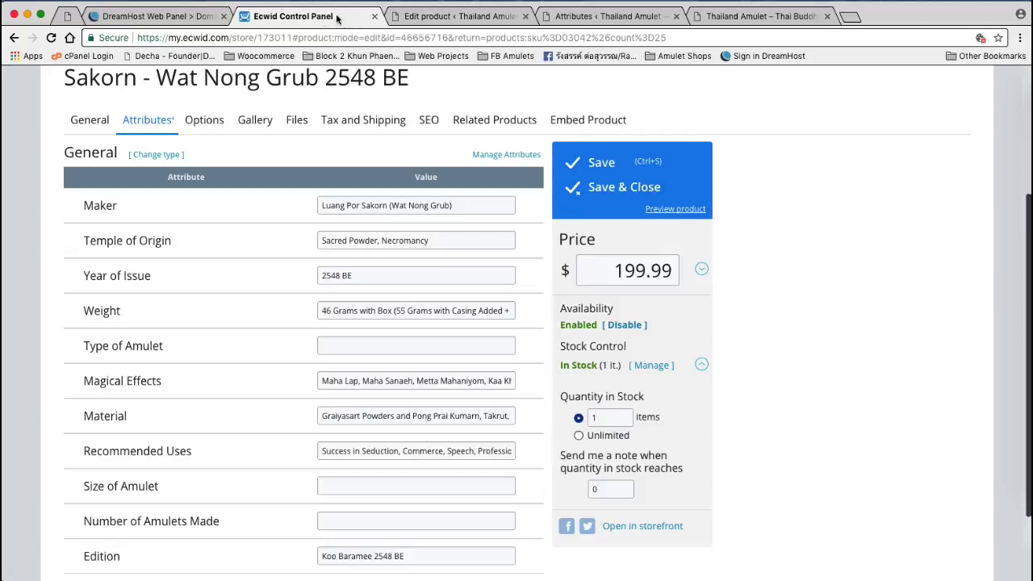
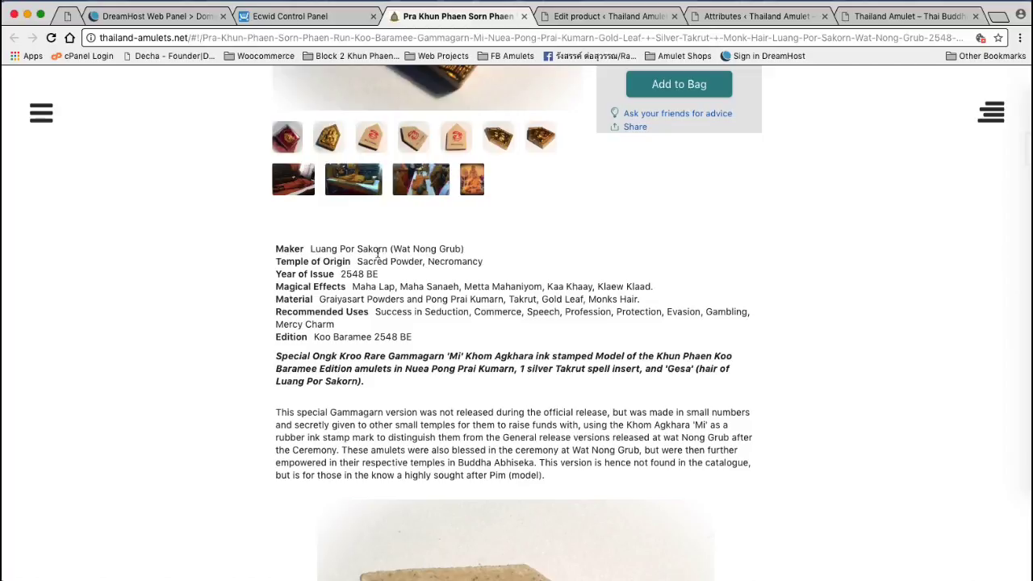
left_click_drag(390, 250, 313, 249)
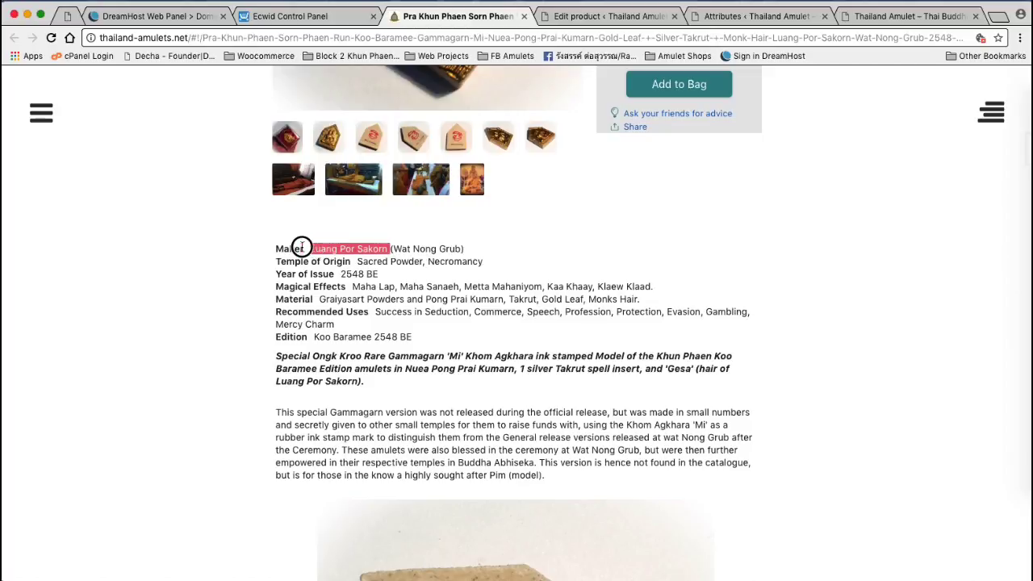
left_click(251, 278)
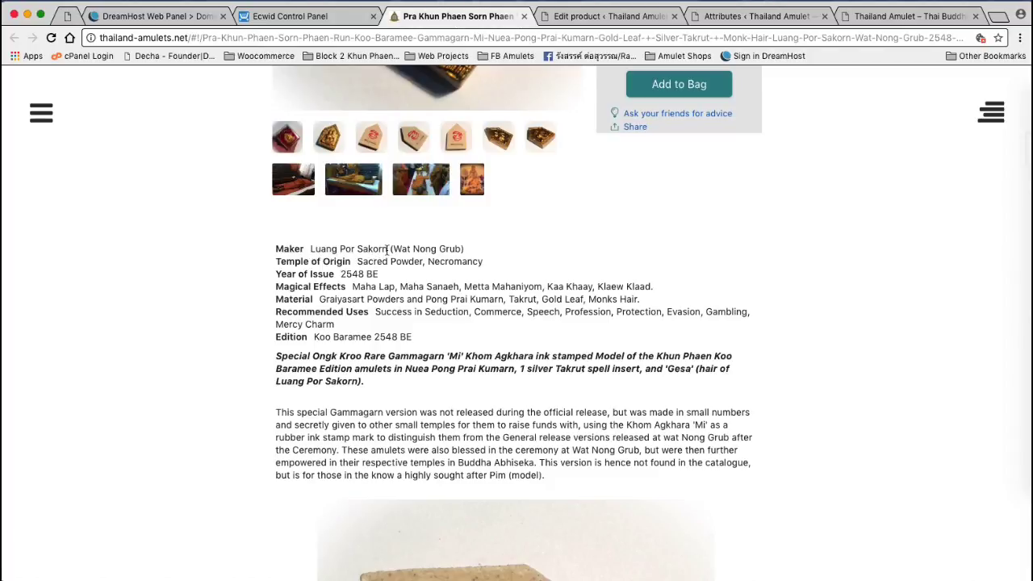
left_click_drag(386, 251, 310, 249)
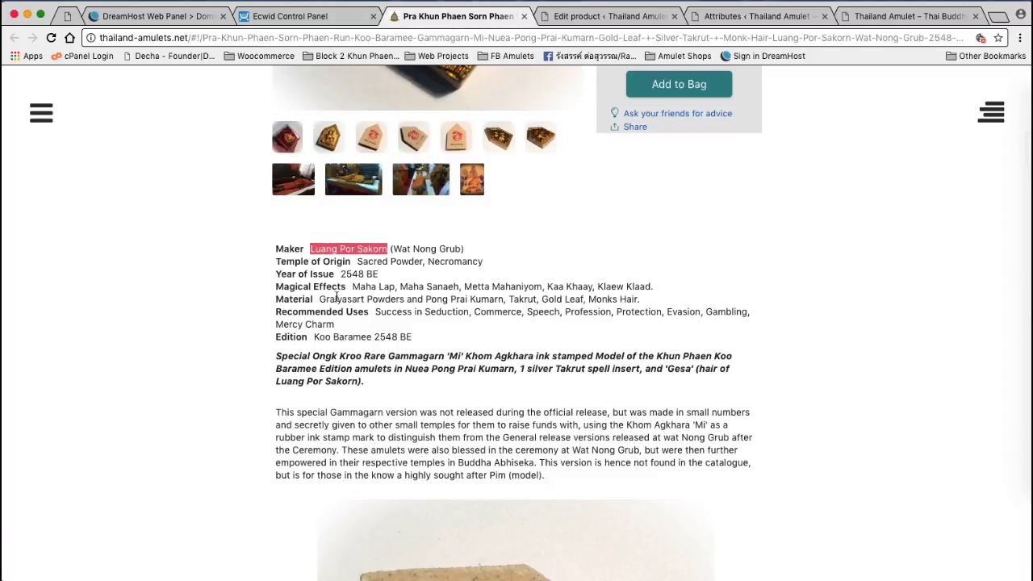
left_click(205, 307)
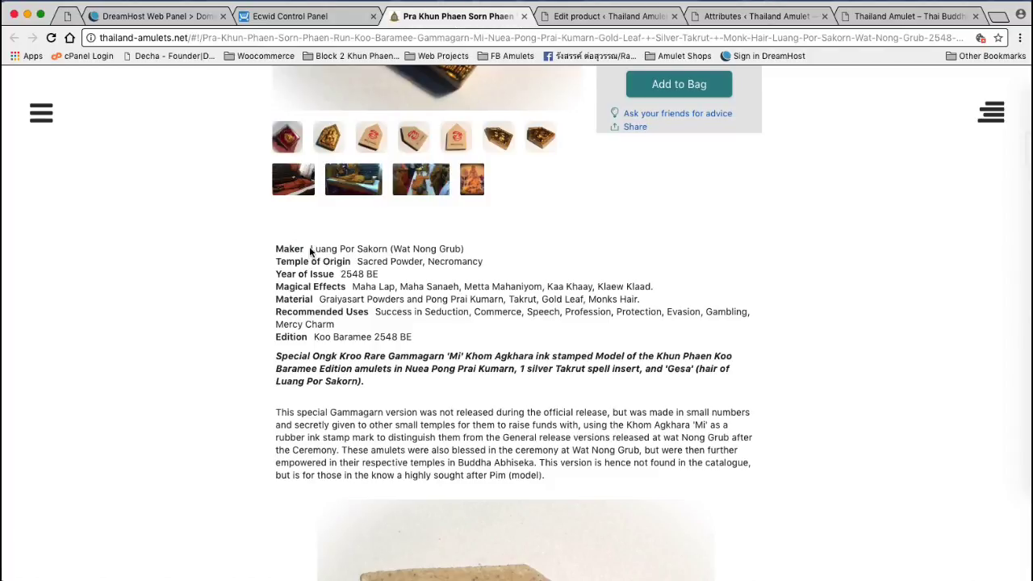
left_click_drag(386, 249, 312, 248)
- Go from the product page to the Store category and open its Thai Guru Monks subcategory
scroll(320, 264, "up", 3)
scroll(320, 263, "up", 5)
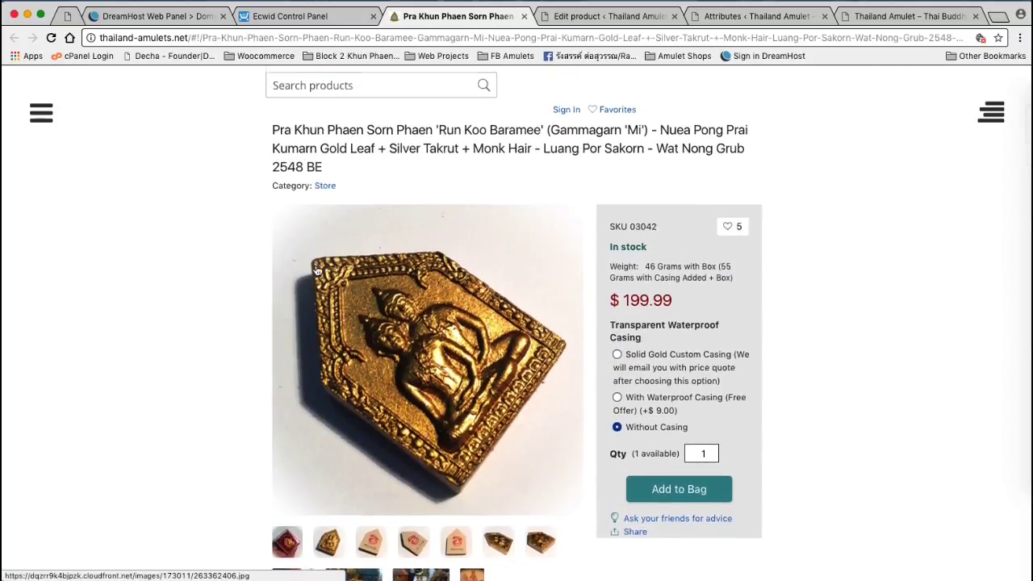
left_click(324, 242)
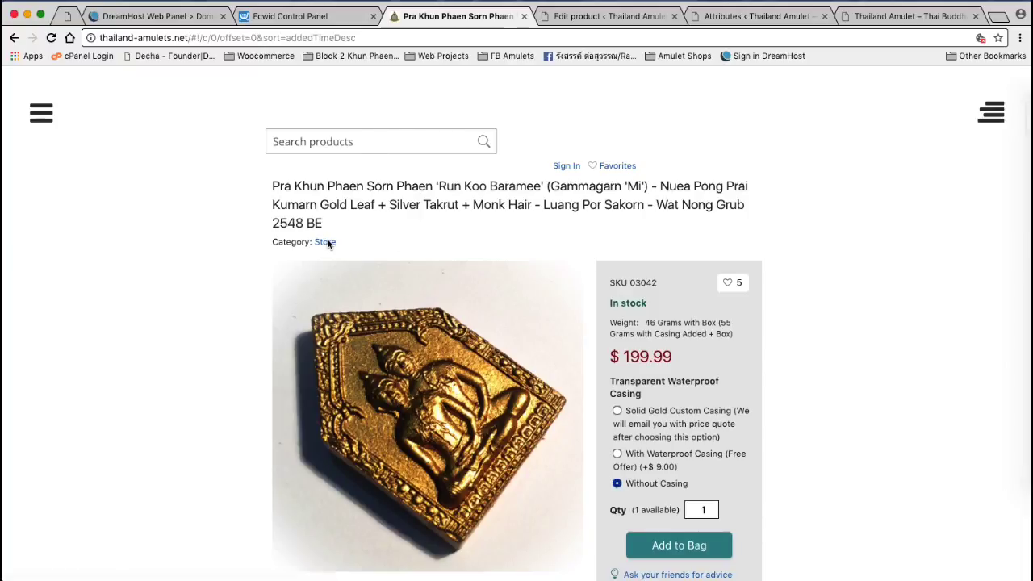
scroll(650, 385, "down", 5)
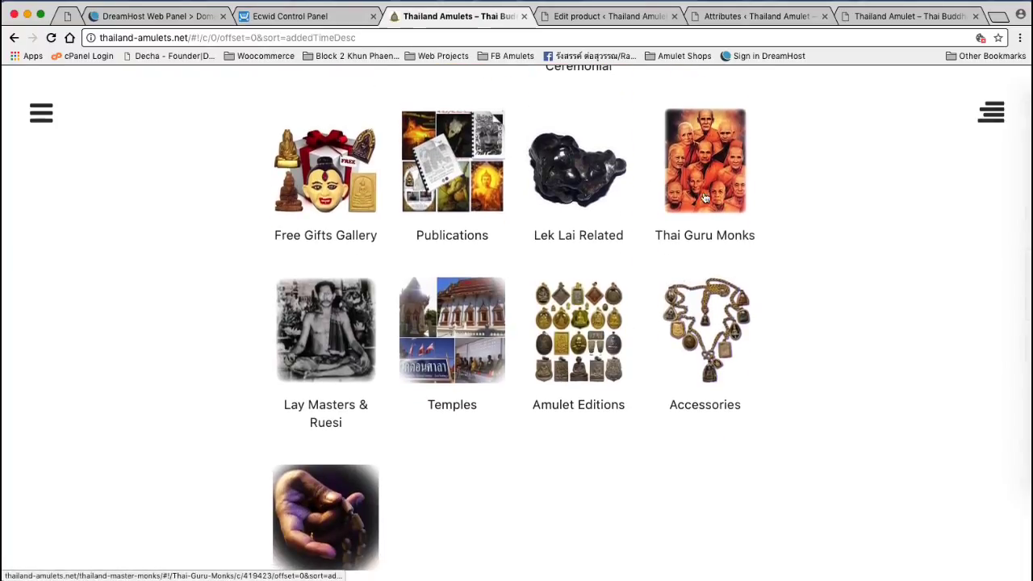
left_click(705, 192)
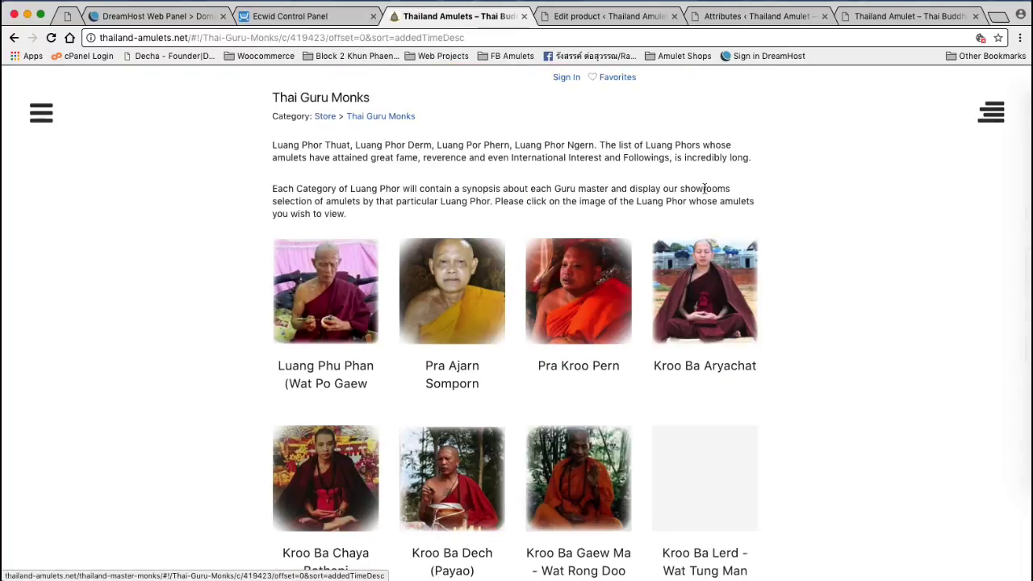
- Find "sakorn" among the monks, open the Luang Por Sakorn (Wat Nong Grub) category and look over its products
key("super+f")
type("sakorn")
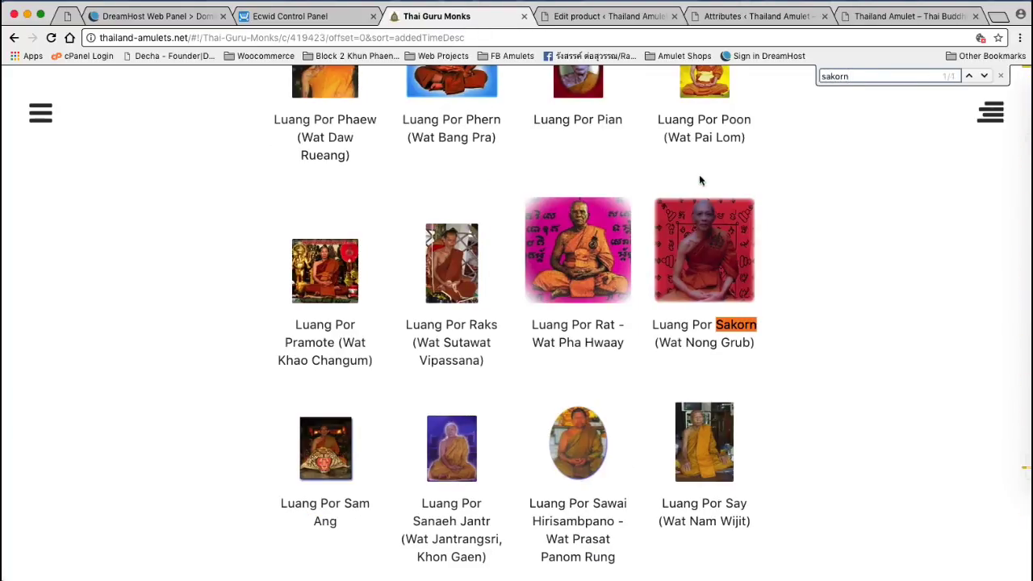
left_click(687, 270)
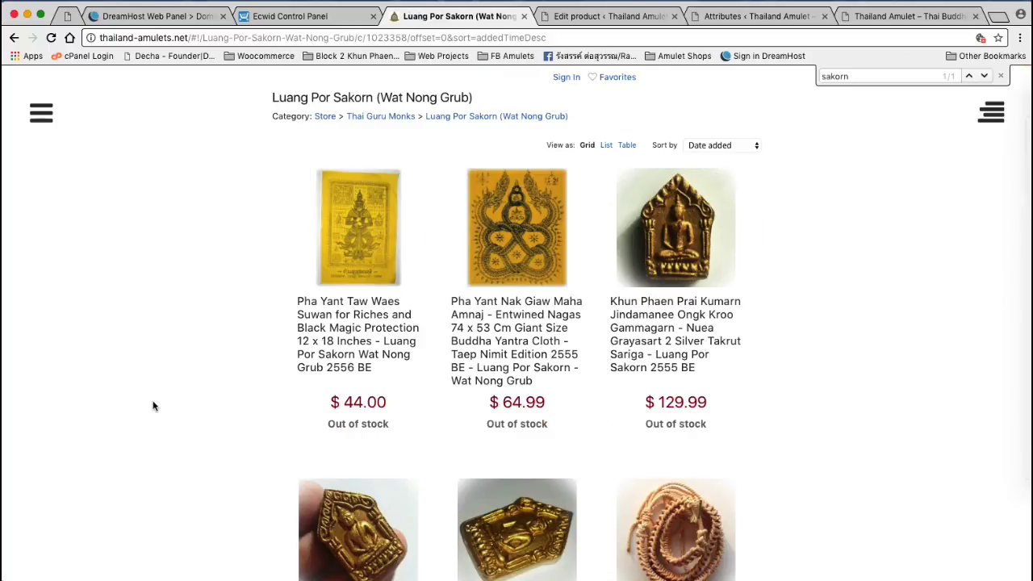
scroll(172, 403, "down", 2)
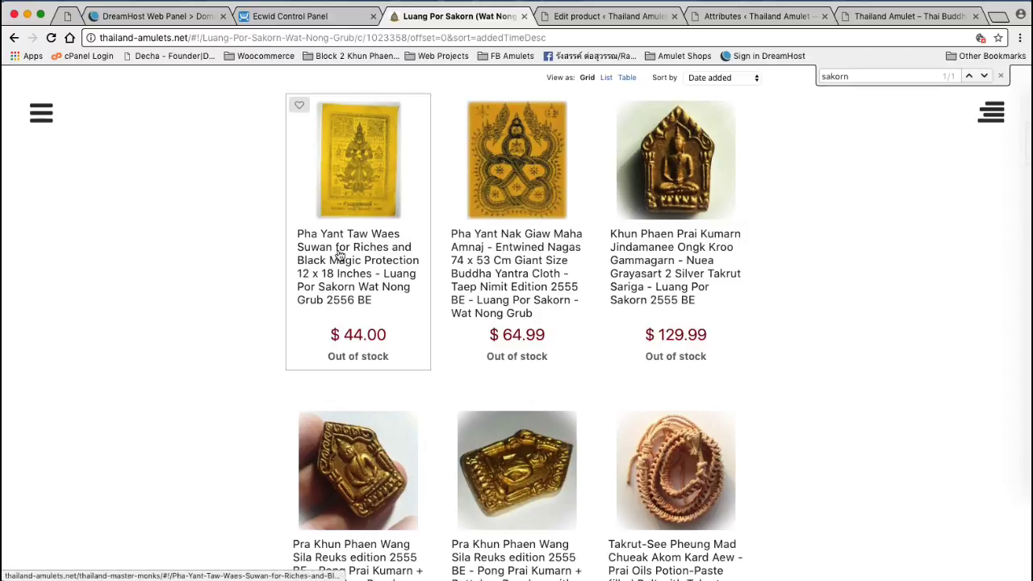
scroll(452, 259, "up", 5)
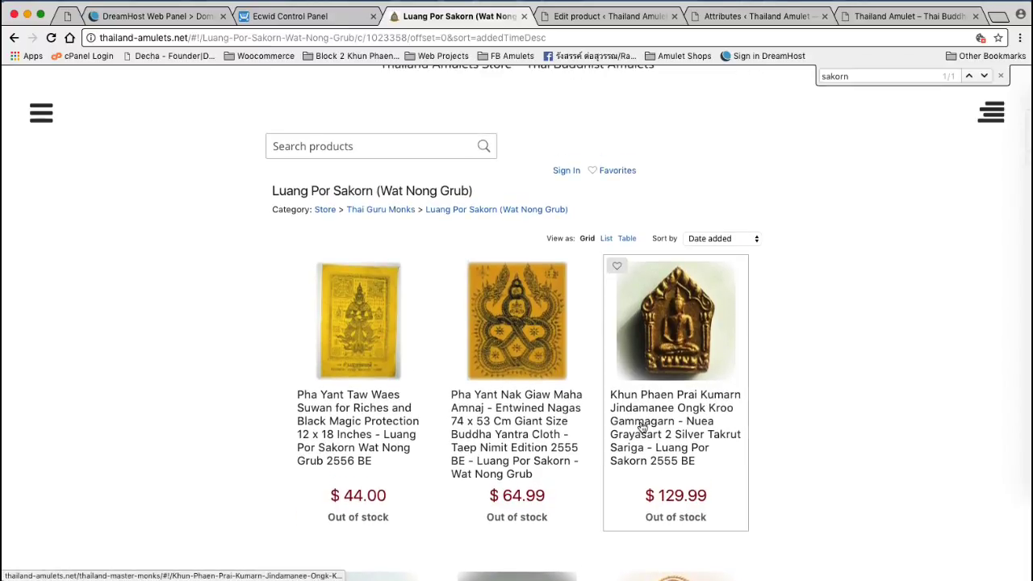
- Open the Khun Phaen Prai Kumarn Jindamanee 2555 BE product and highlight its Maker value and Temple of Origin label
left_click(643, 426)
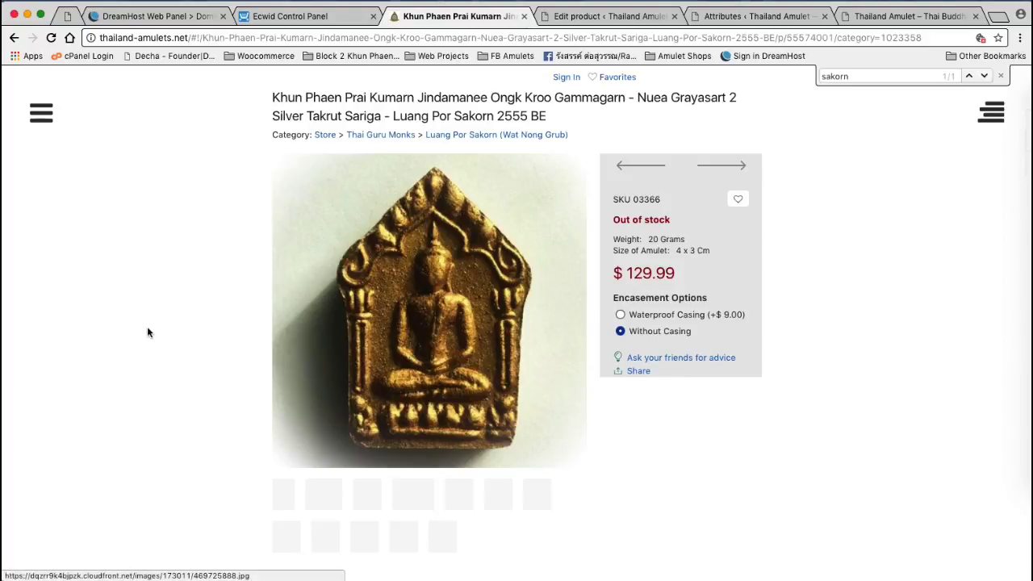
scroll(147, 328, "down", 5)
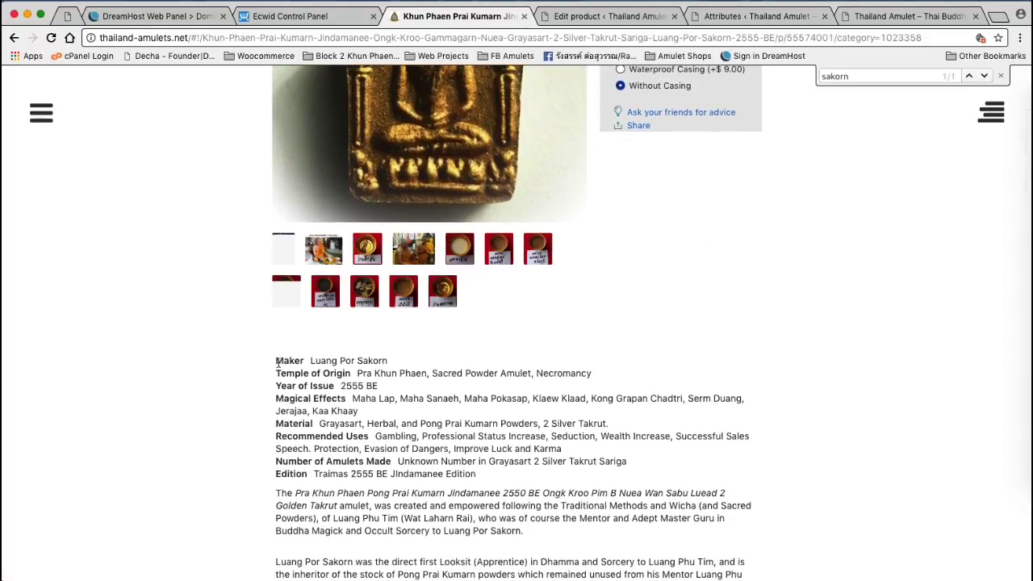
left_click_drag(275, 361, 397, 368)
left_click(387, 385)
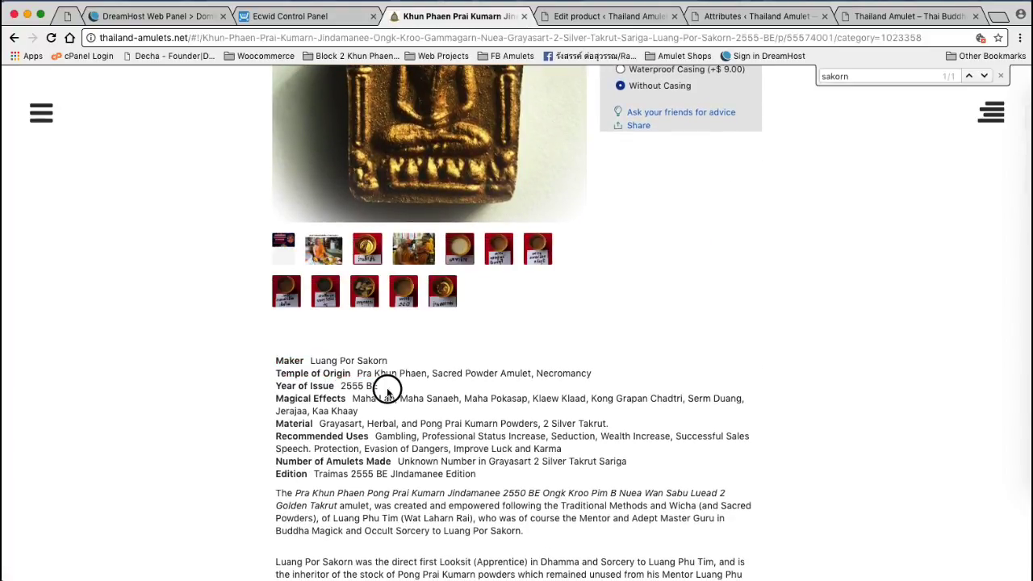
mouse_move(314, 362)
left_mouse_down()
mouse_move(389, 362)
mouse_move(311, 361)
left_mouse_up()
left_click(315, 360)
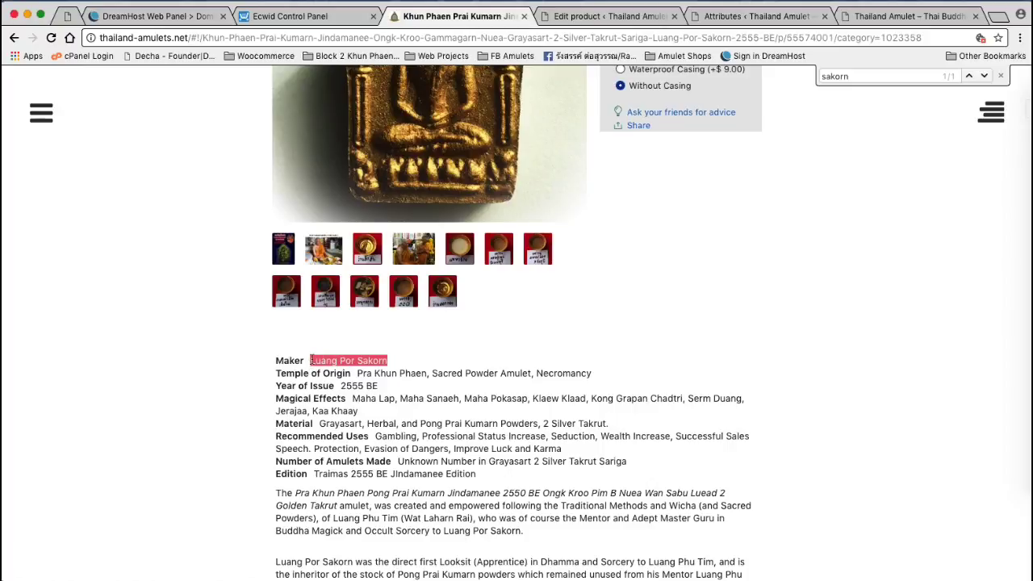
left_click(311, 361)
left_click_drag(381, 361, 363, 373)
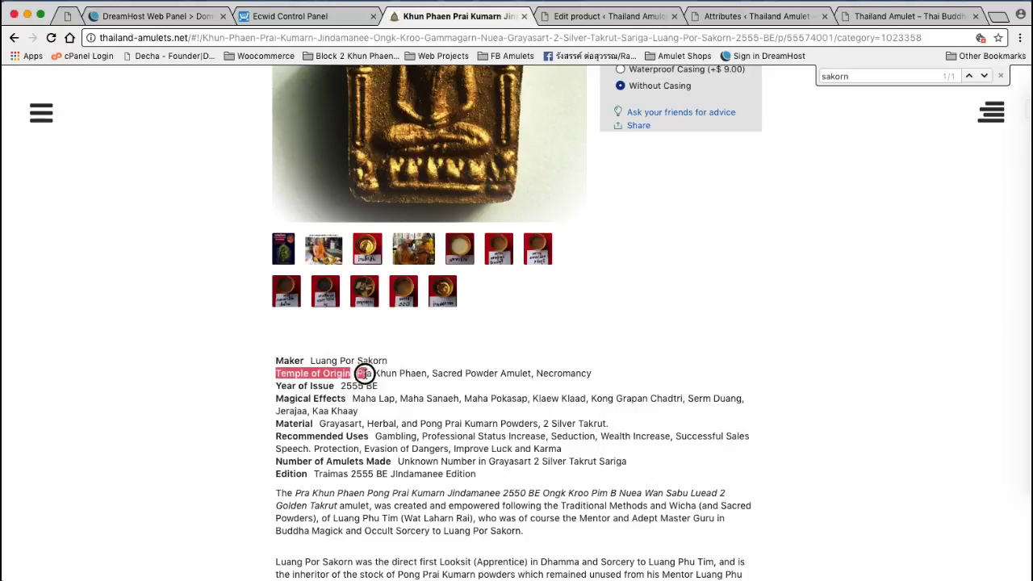
- Highlight the product's whole attribute block from Maker to Edition, and clear the selection
left_click(276, 362)
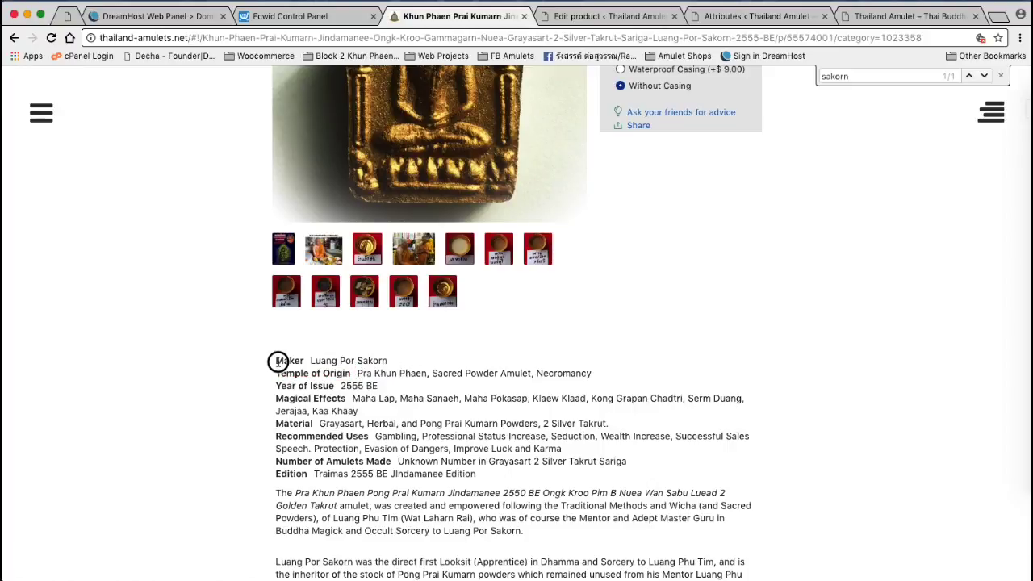
left_click_drag(277, 363, 634, 476)
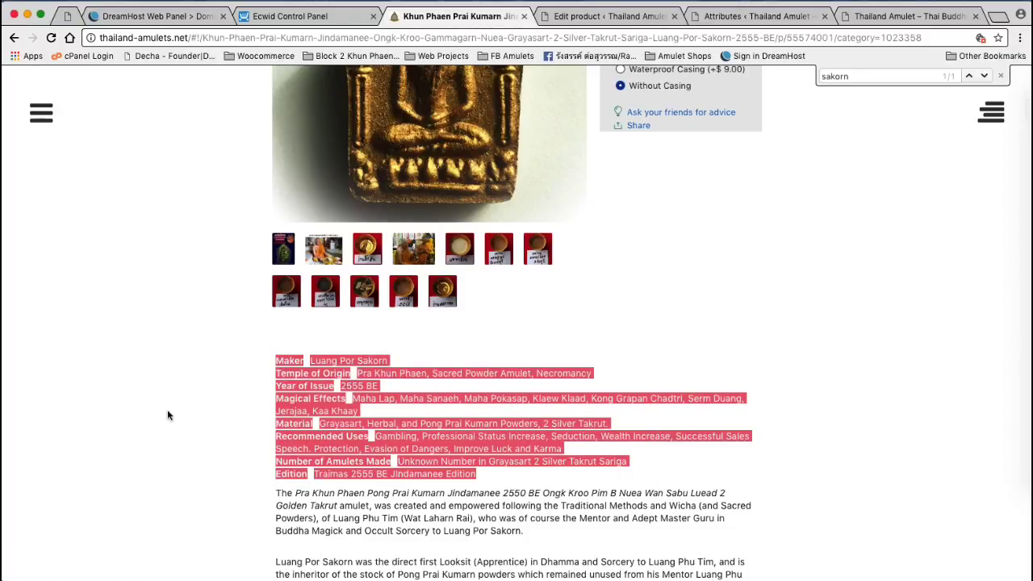
left_click(205, 392)
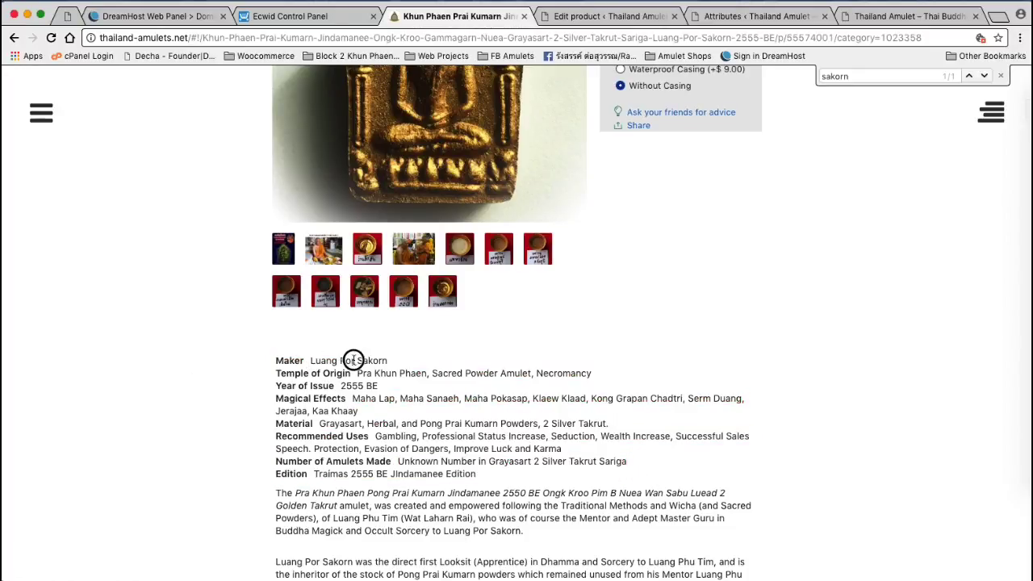
- Single out the Maker attribute of the Jindamanee amulet, highlighting its label and value several times
left_click(303, 362)
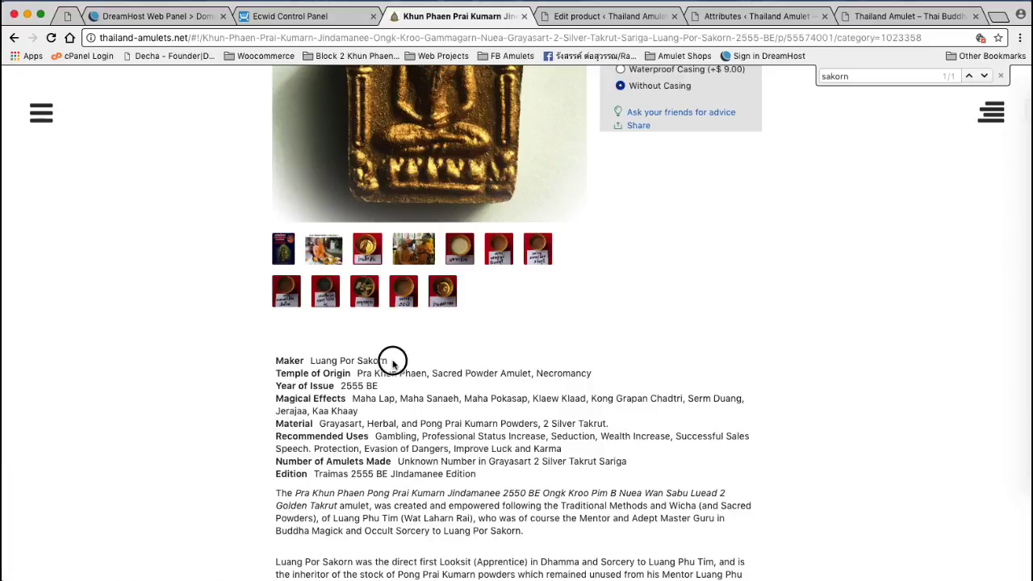
left_click_drag(392, 360, 312, 360)
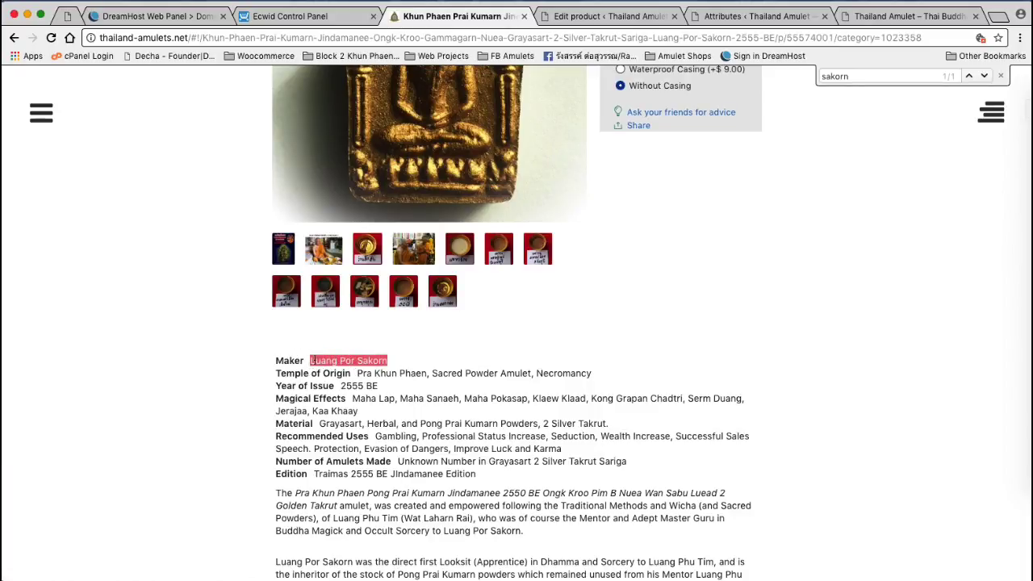
scroll(246, 447, "up", 3)
scroll(244, 454, "down", 4)
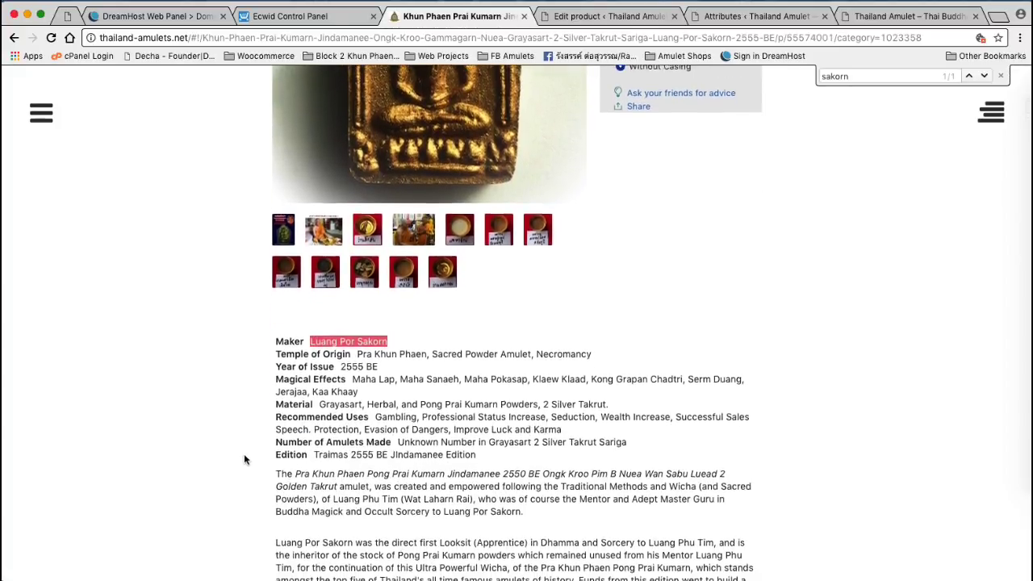
left_click(244, 454)
left_click_drag(270, 342, 309, 341)
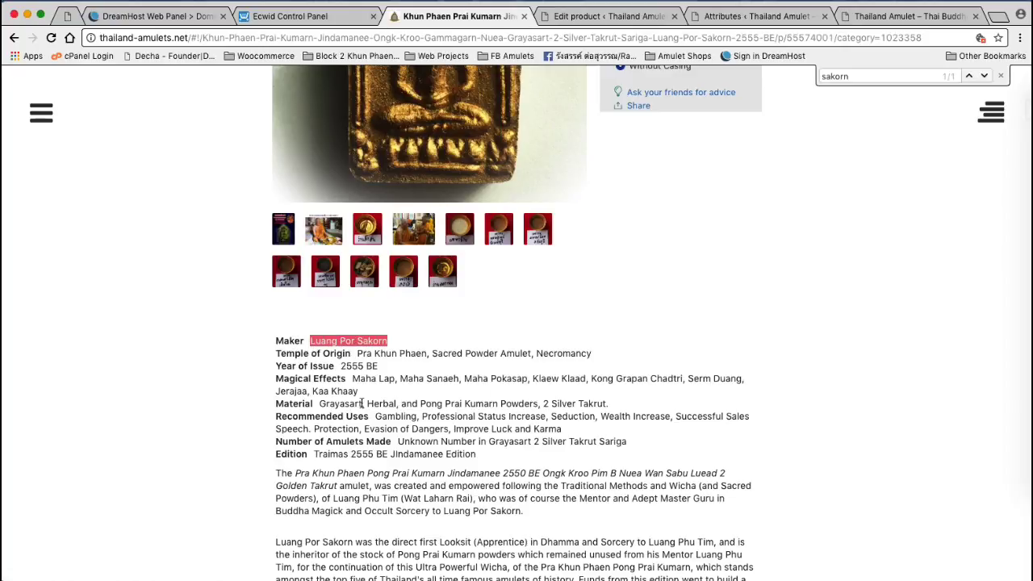
left_click(327, 363)
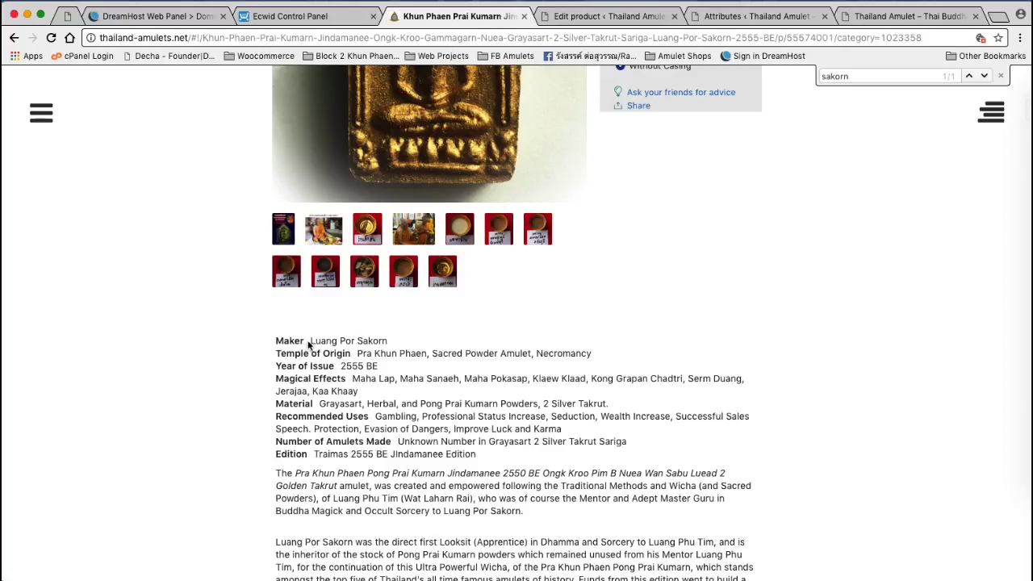
left_click(350, 341)
left_click_drag(388, 341, 275, 342)
left_click(309, 342)
scroll(339, 368, "up", 2)
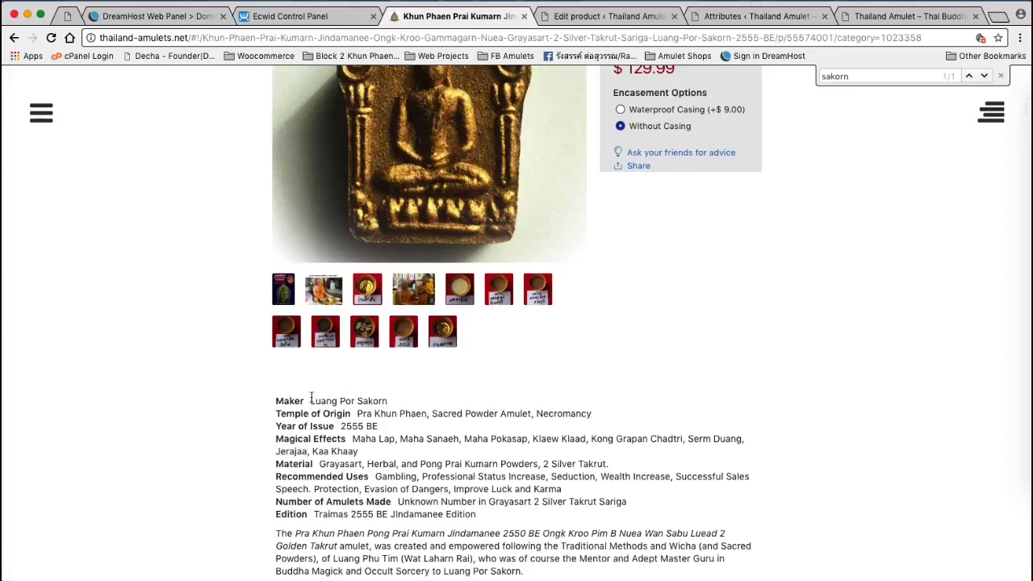
left_click_drag(391, 401, 311, 396)
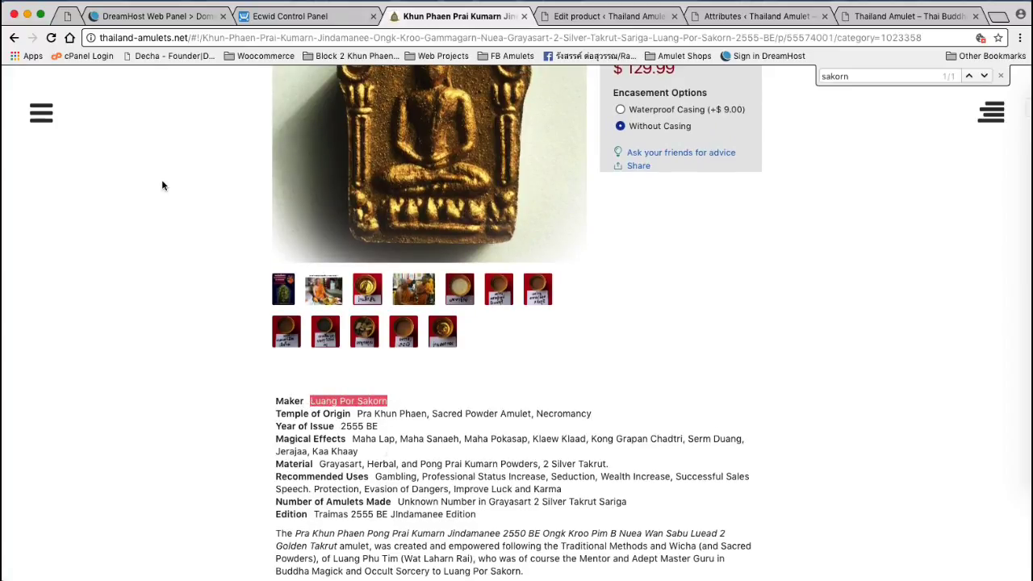
- Switch to the Garuda amulet's product editor and look over its attributes and the list of attributes available to add
left_click(589, 18)
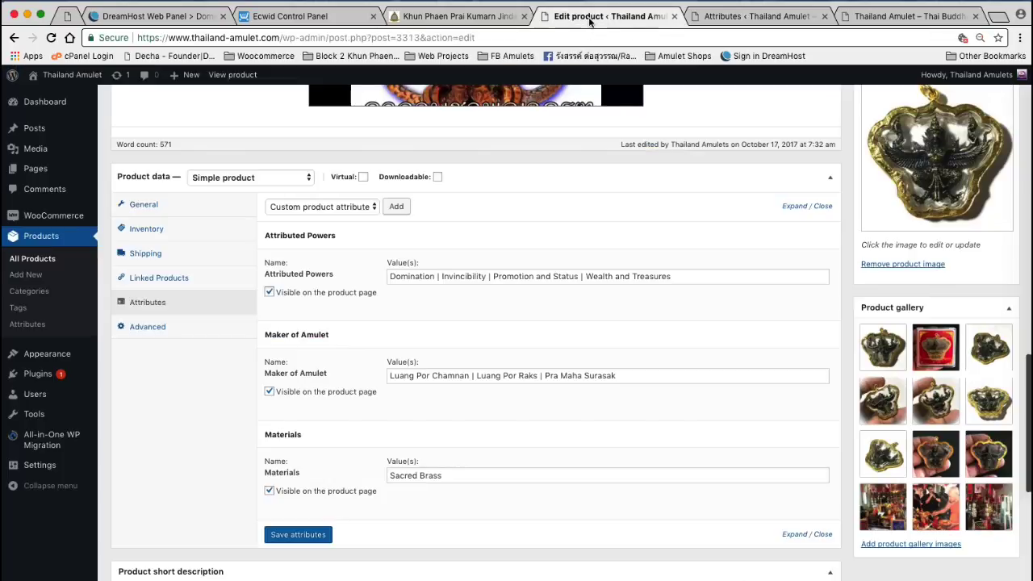
scroll(242, 233, "up", 10)
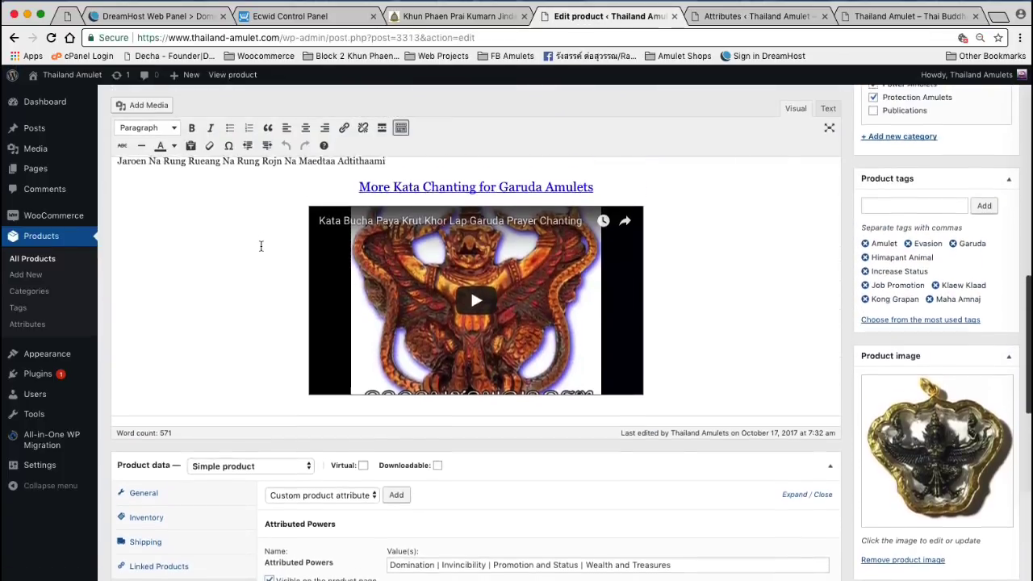
scroll(476, 355, "up", 5)
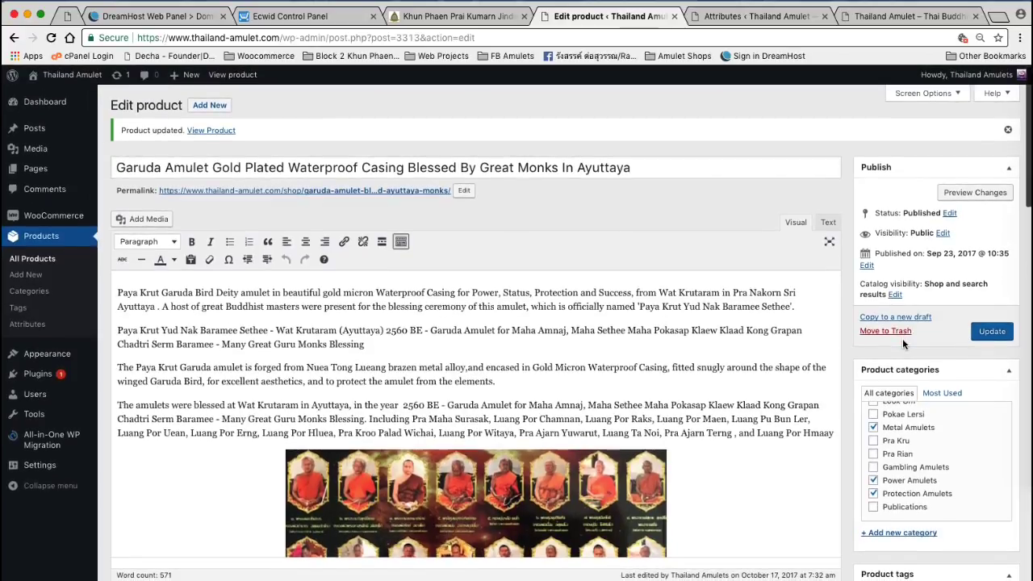
scroll(903, 344, "down", 15)
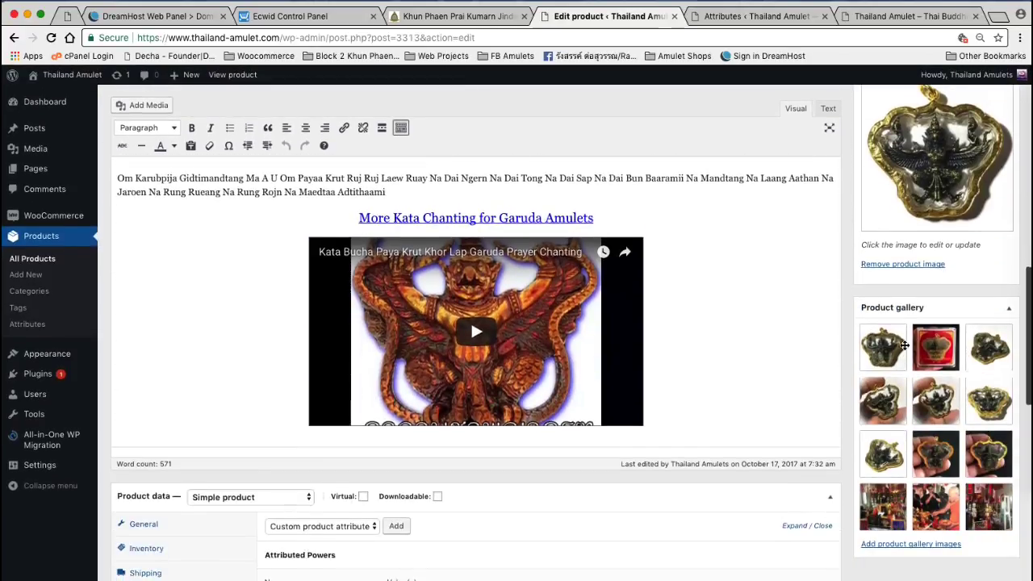
scroll(314, 318, "down", 1)
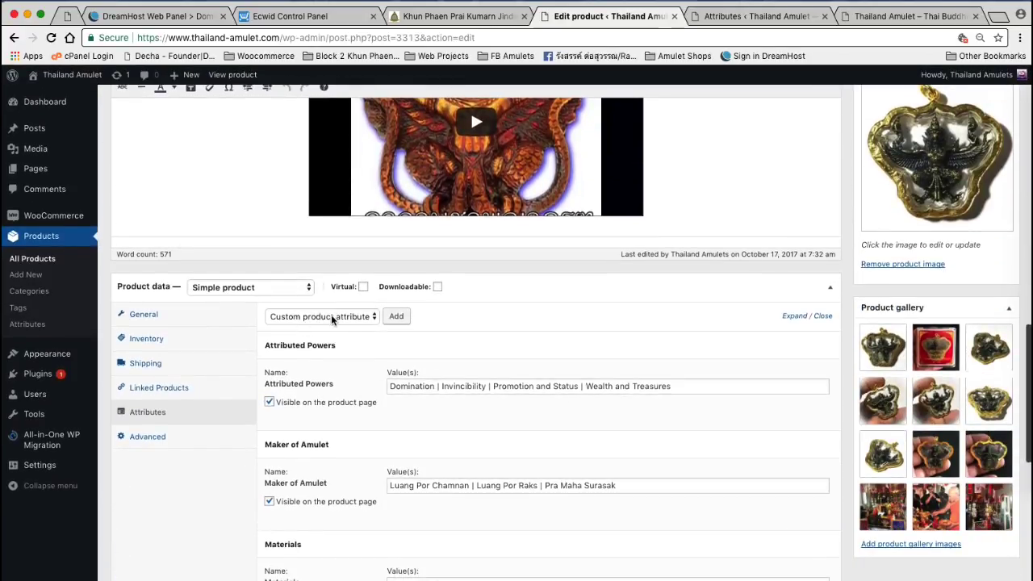
left_click(371, 318)
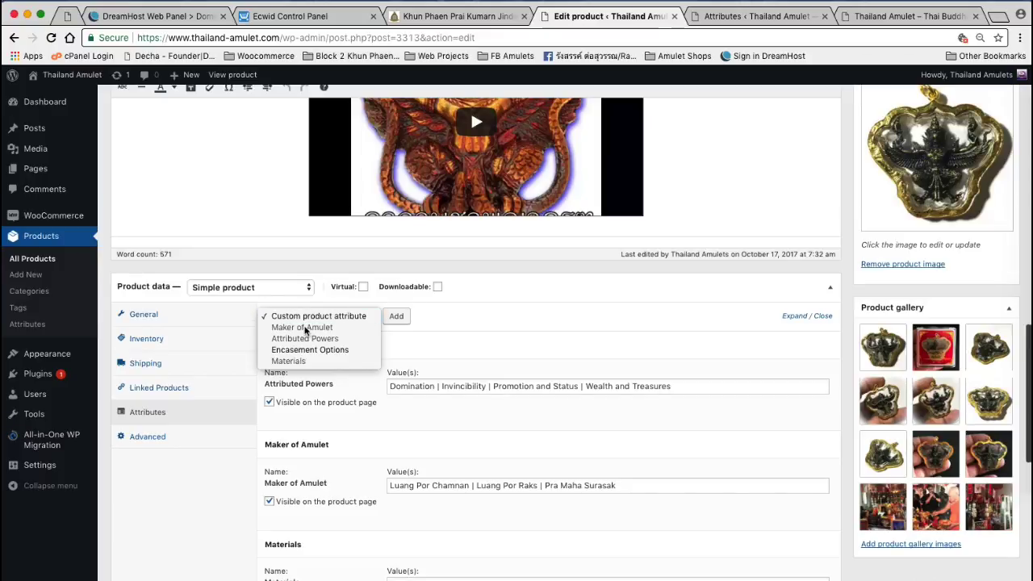
left_click(523, 333)
scroll(526, 329, "down", 3)
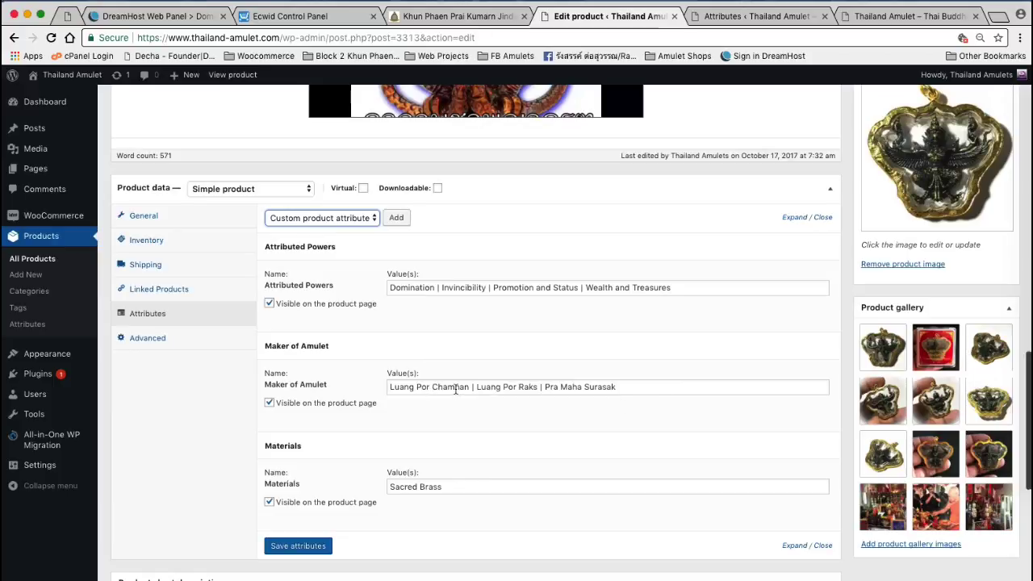
- Highlight the Materials value, save the Garuda amulet's attributes and update the product
left_click_drag(470, 489, 330, 484)
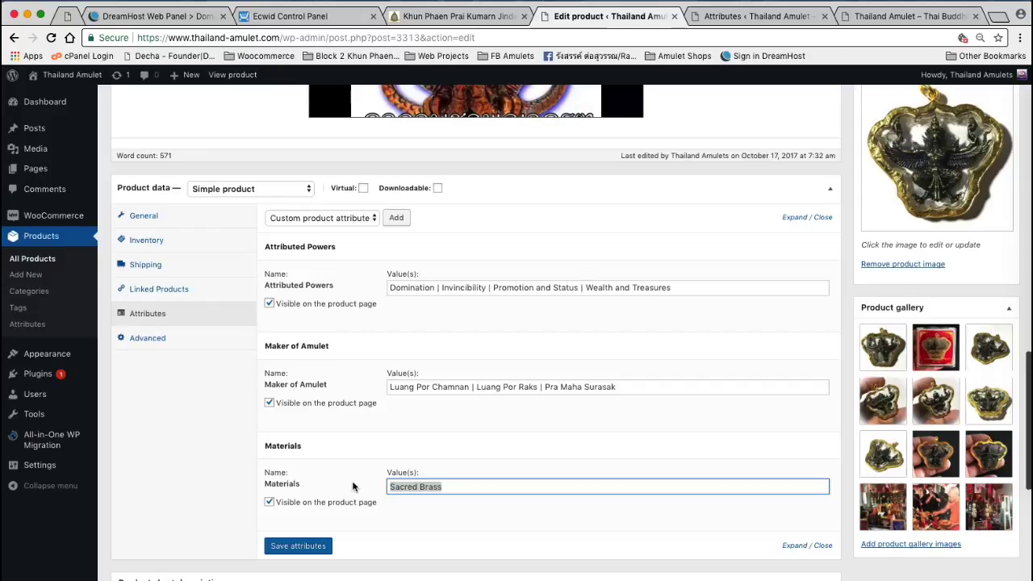
scroll(354, 452, "up", 1)
scroll(353, 451, "down", 2)
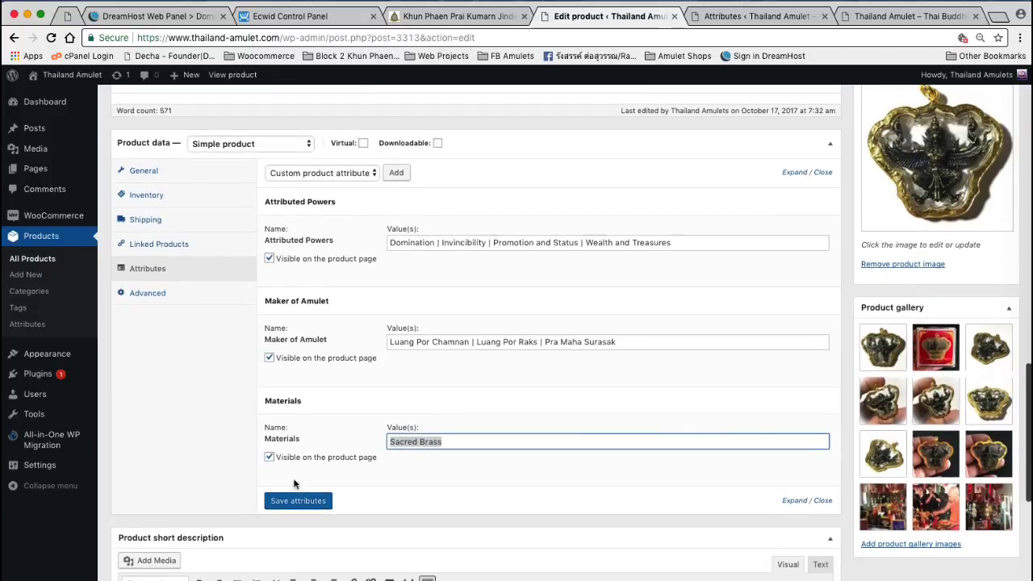
left_click(292, 501)
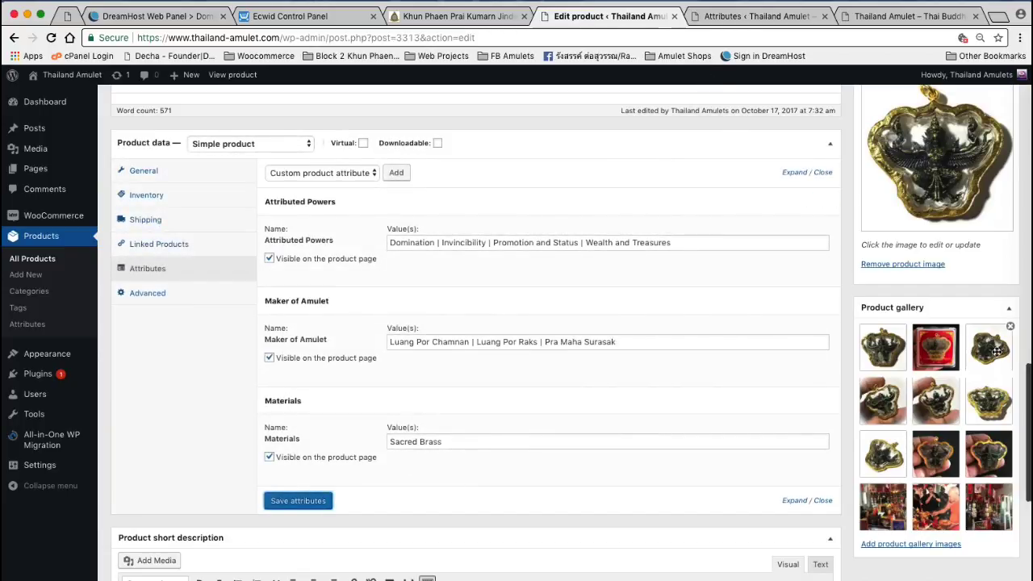
scroll(997, 351, "up", 15)
left_click(992, 274)
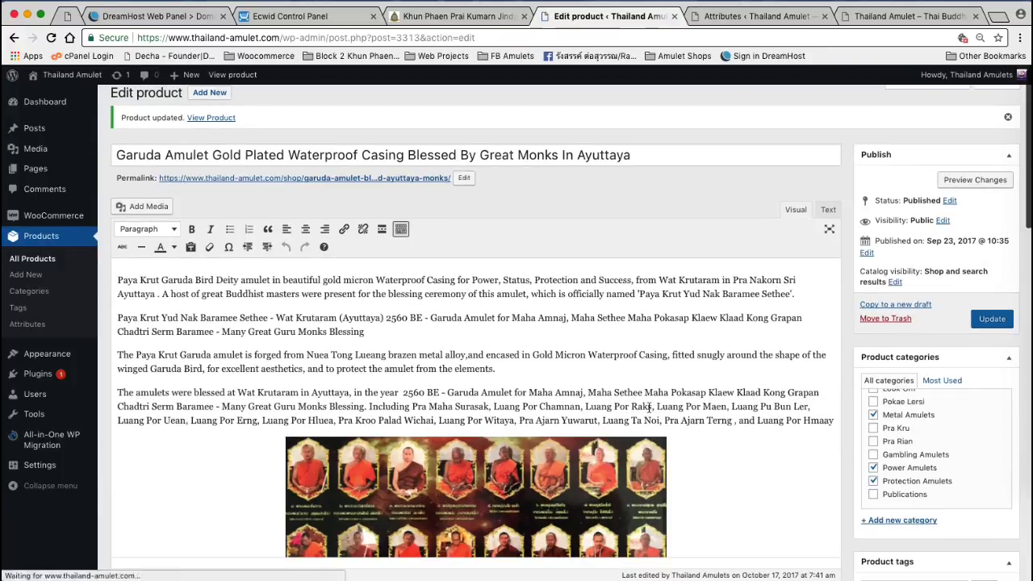
- Look over the product's short description, reopen its attributes and check the list of attributes available to add
scroll(648, 406, "down", 20)
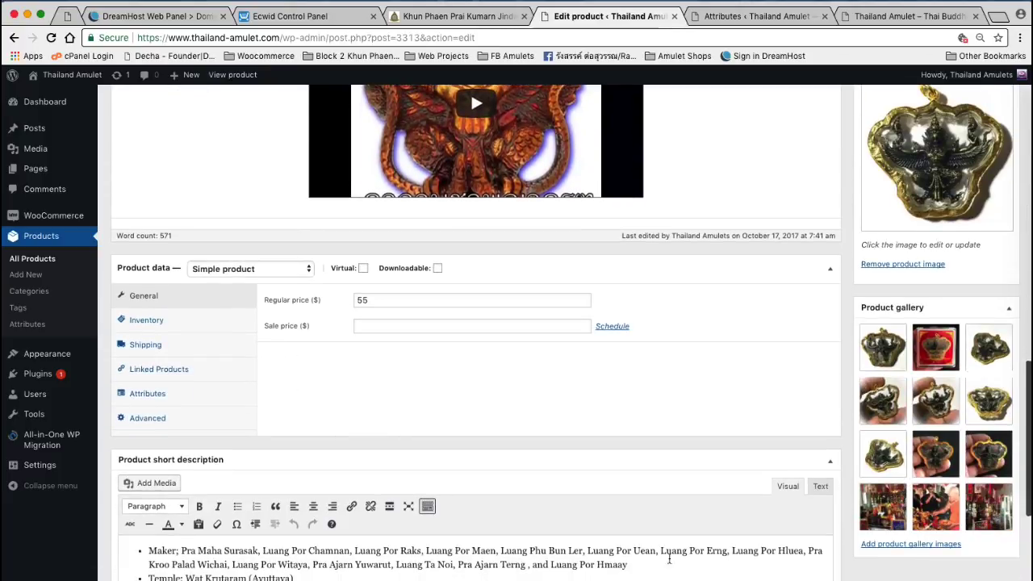
scroll(669, 557, "down", 5)
scroll(637, 529, "up", 3)
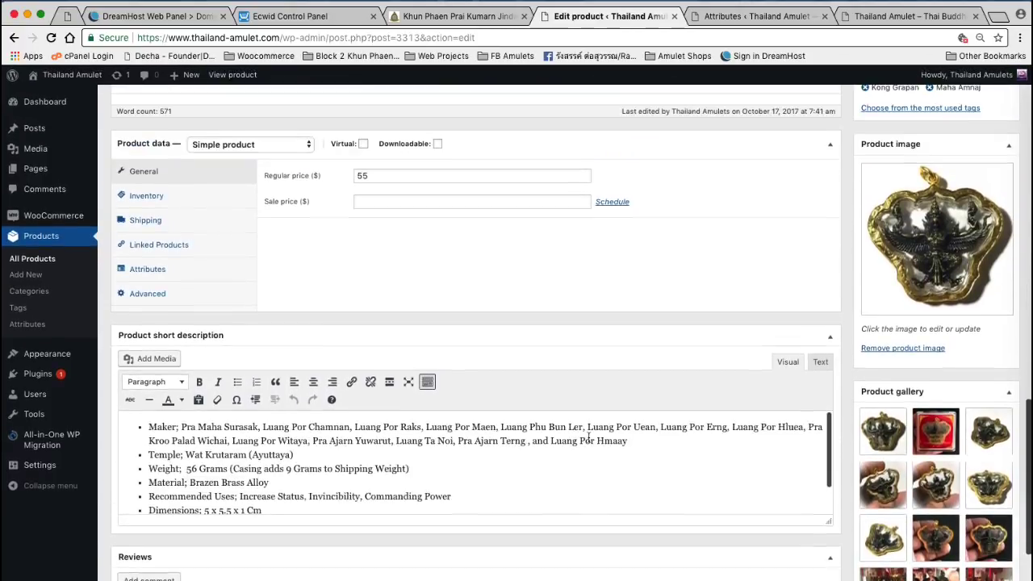
scroll(589, 437, "up", 1)
left_click(247, 269)
left_click(371, 179)
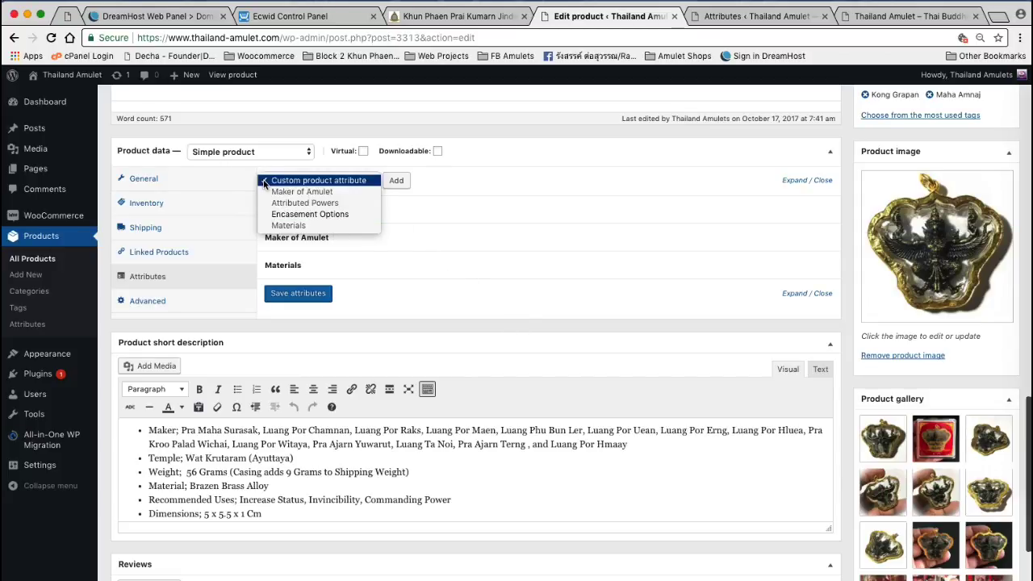
left_click(501, 276)
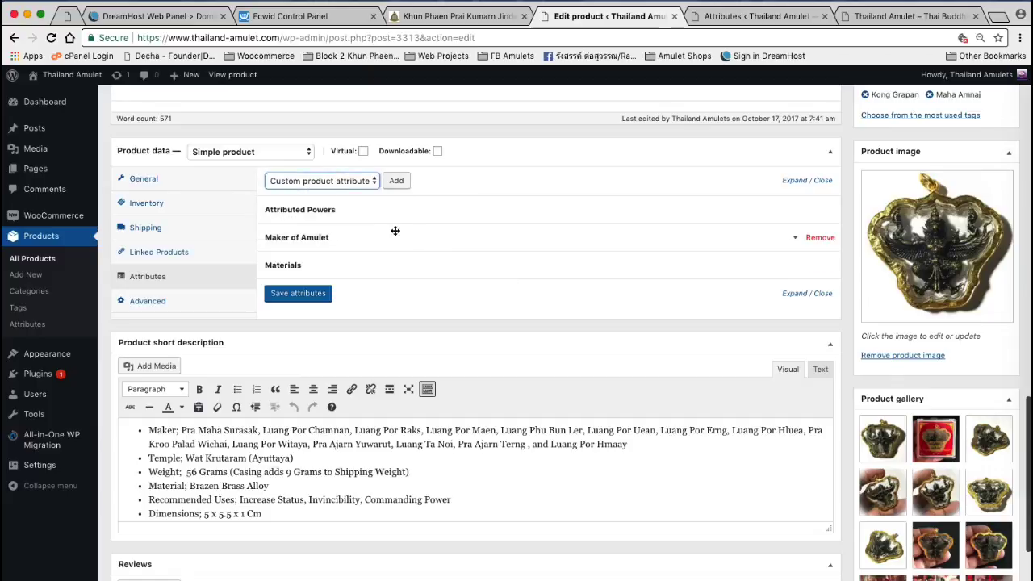
left_click(350, 179)
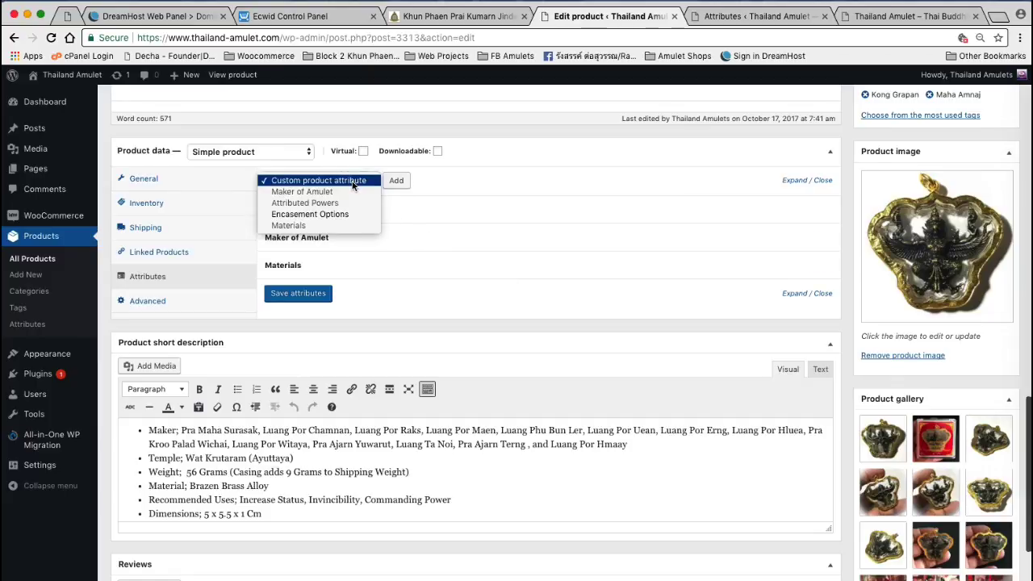
left_click(576, 333)
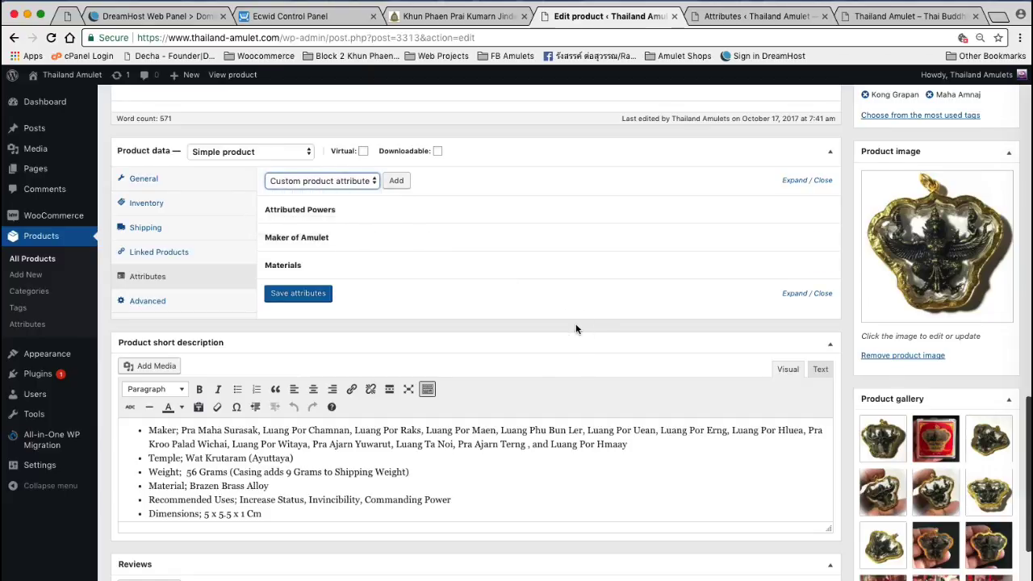
scroll(580, 331, "up", 5)
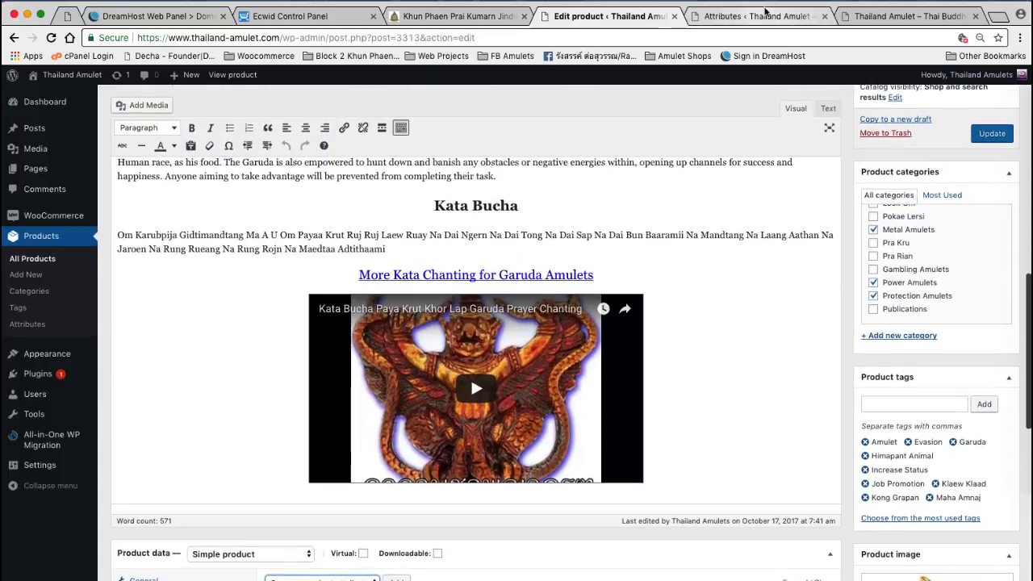
- Open the store's Attributes page and go over the name, slug and archives settings for a new attribute
left_click(753, 16)
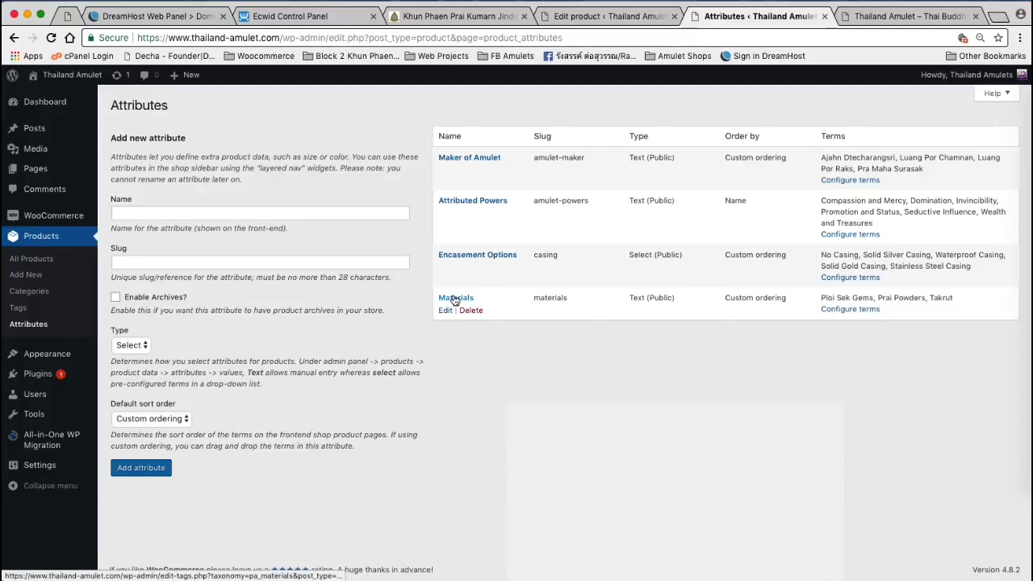
left_click(144, 213)
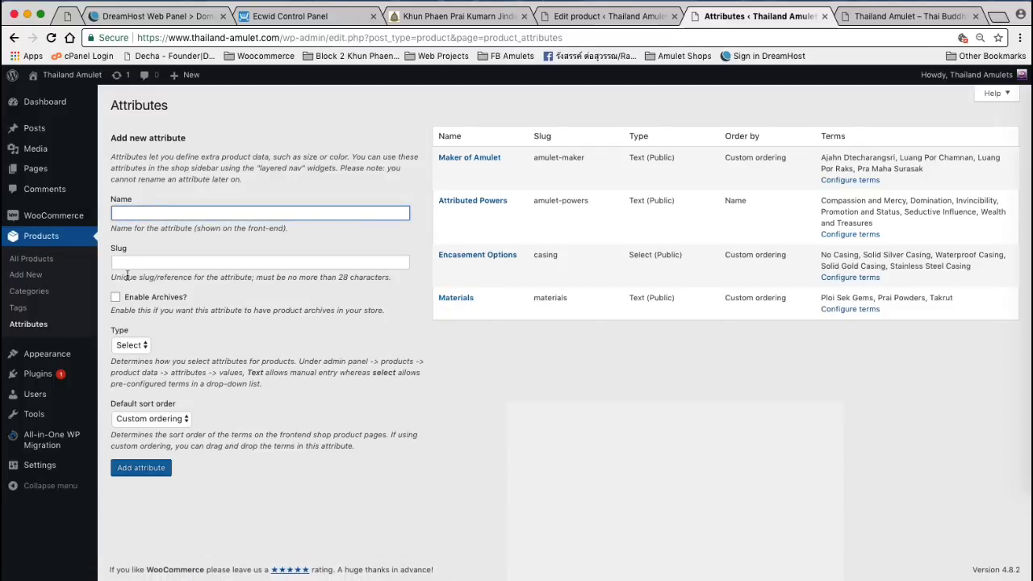
left_click(133, 266)
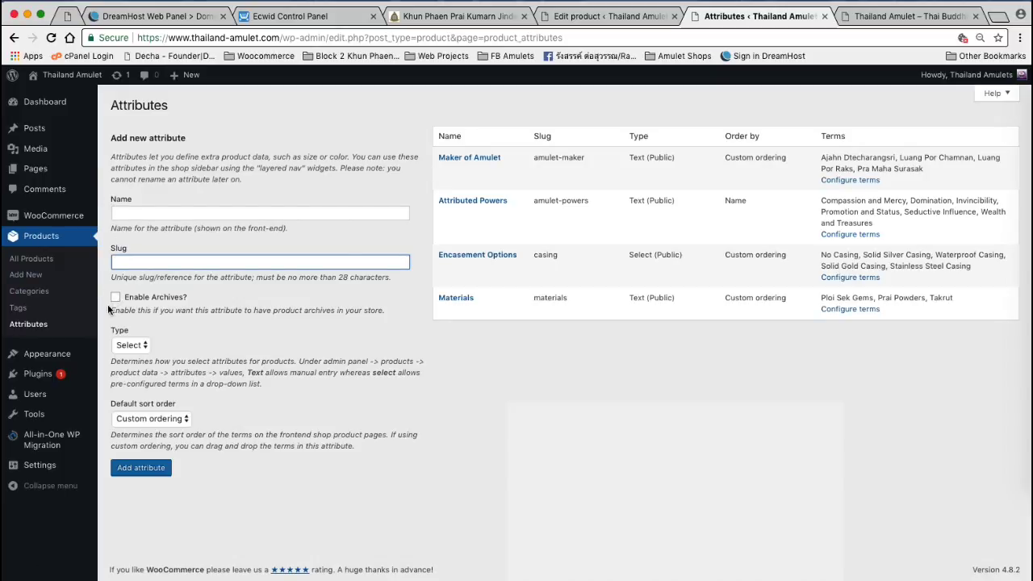
left_click_drag(110, 310, 374, 320)
left_click(375, 321)
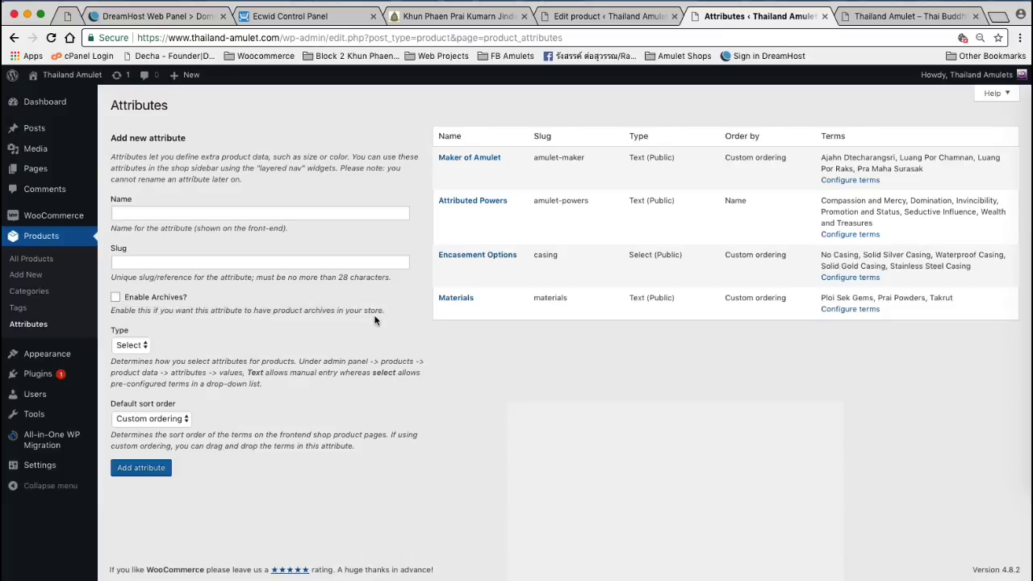
- Set the new attribute's type to Text and highlight part of the terms listed for Maker of Amulet
left_click(142, 345)
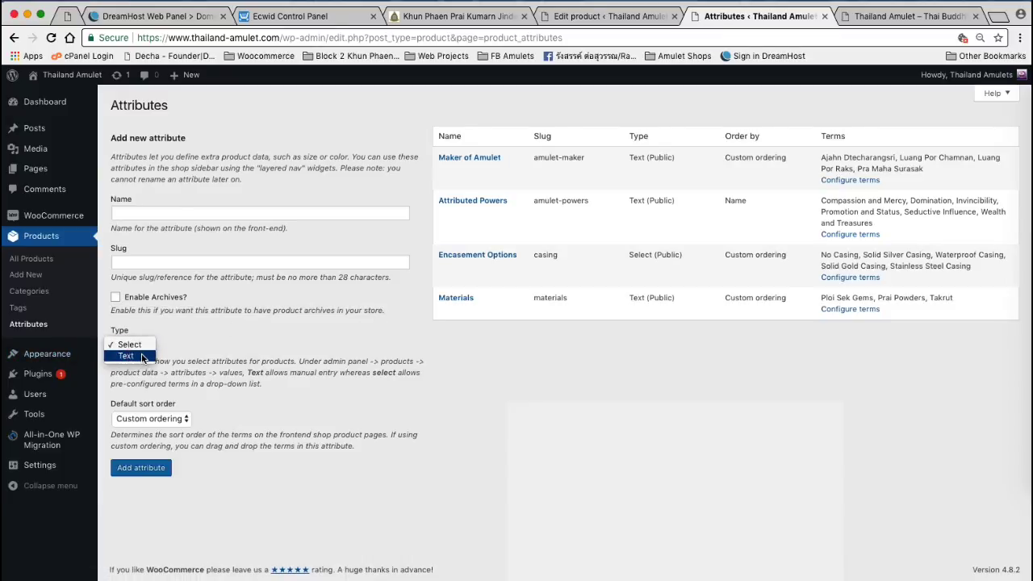
left_click(142, 357)
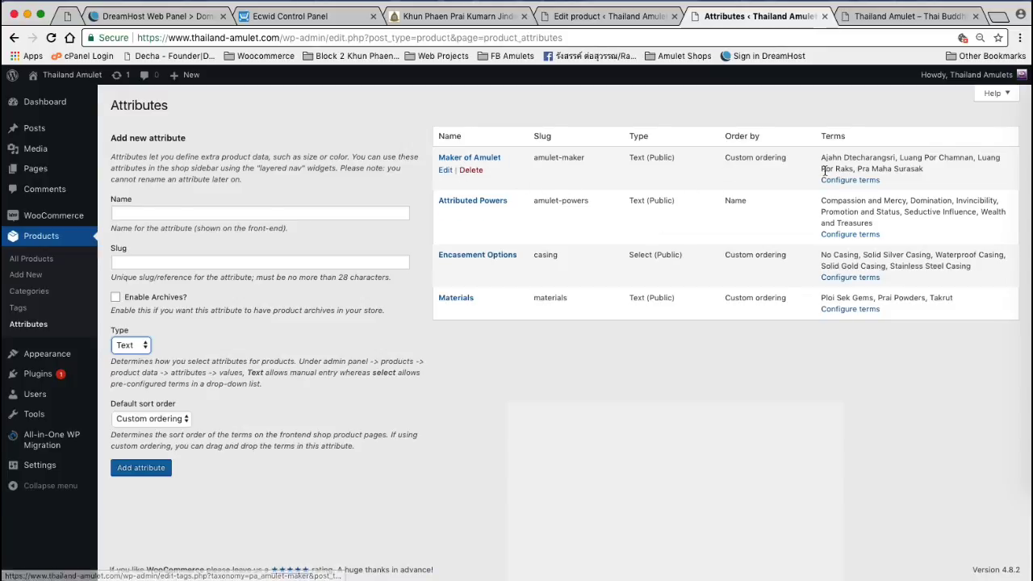
left_click_drag(842, 167, 945, 169)
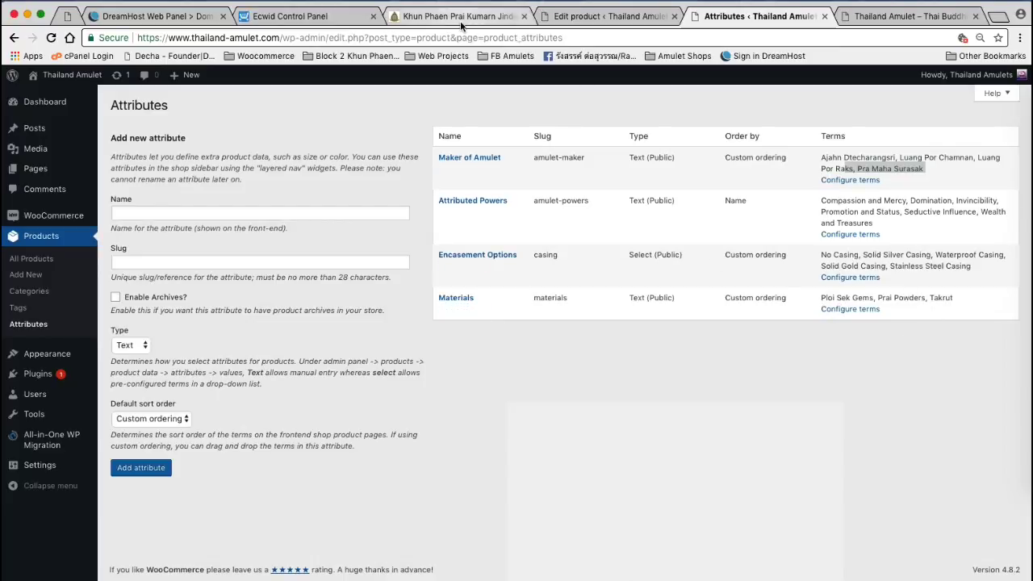
- Return to the Garuda amulet's product editor and remove its Materials attribute
left_click(593, 17)
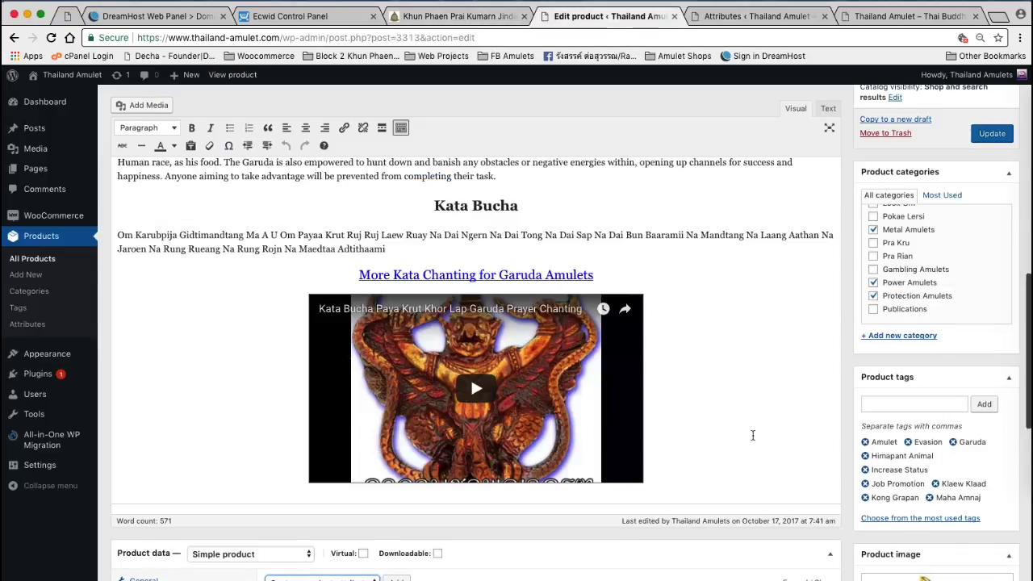
scroll(751, 431, "down", 5)
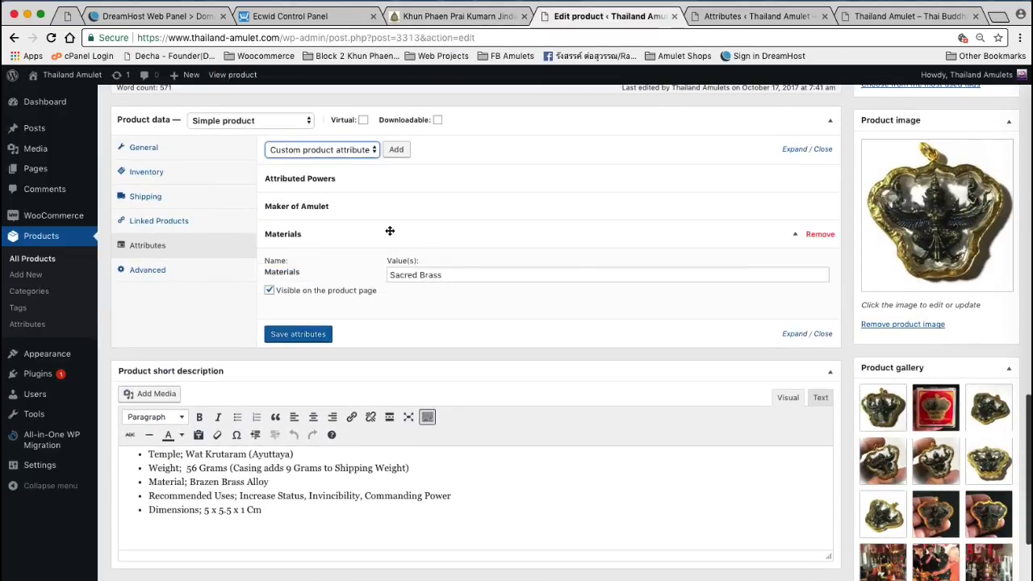
left_click(821, 234)
left_click(642, 131)
- Add the Materials attribute to the product again with the value Sacred Brass
left_click(363, 153)
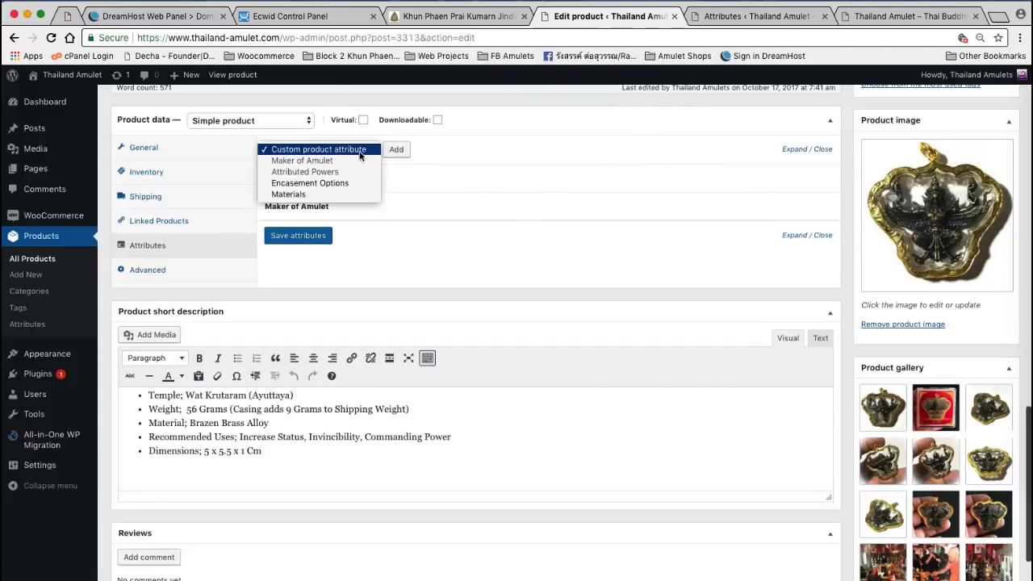
left_click(355, 194)
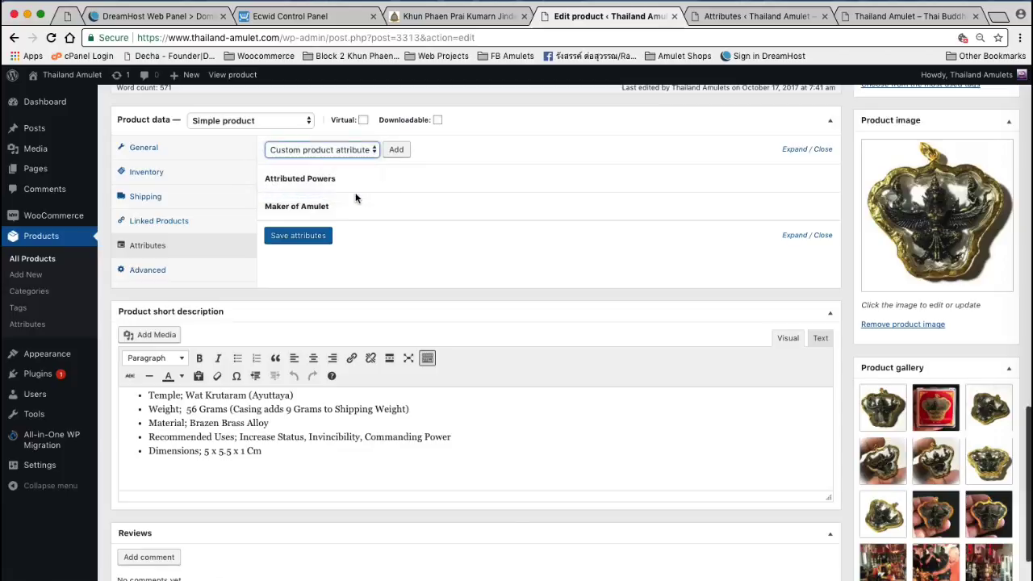
left_click(398, 152)
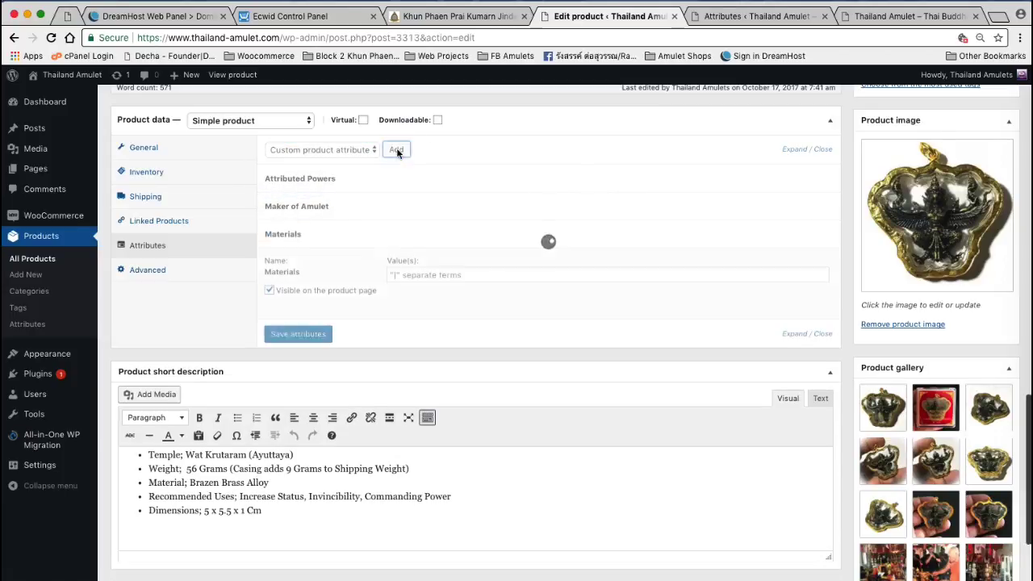
left_click(394, 275)
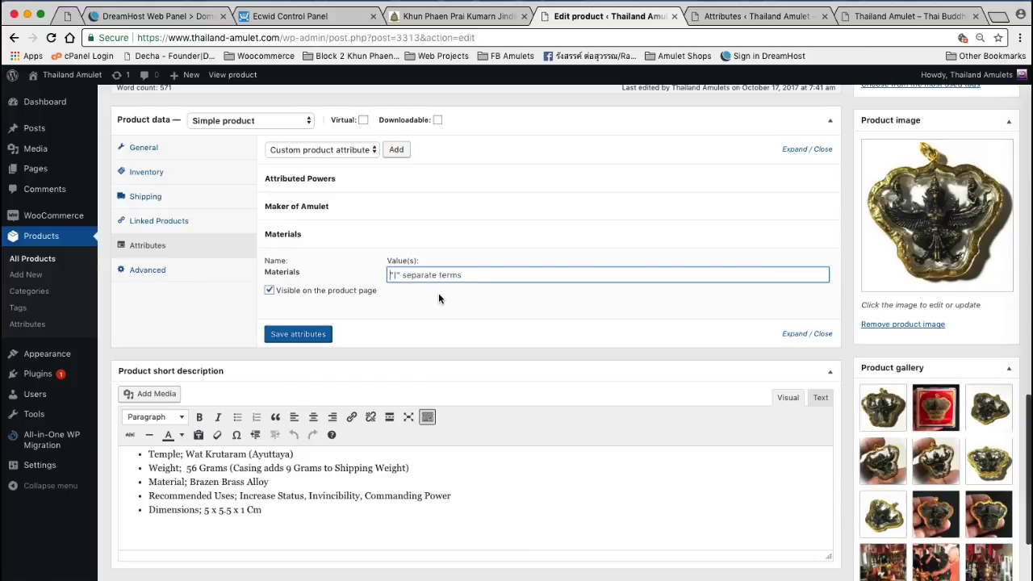
type("Sacred Brass")
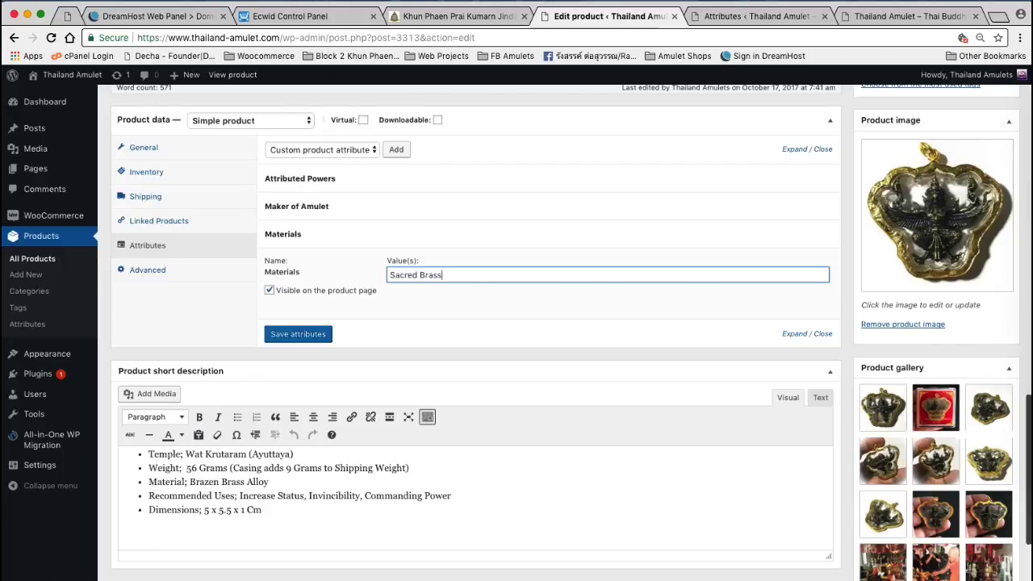
- Highlight the terms listed for Materials on the Attributes page and open that attribute's terms for configuration
left_click(737, 18)
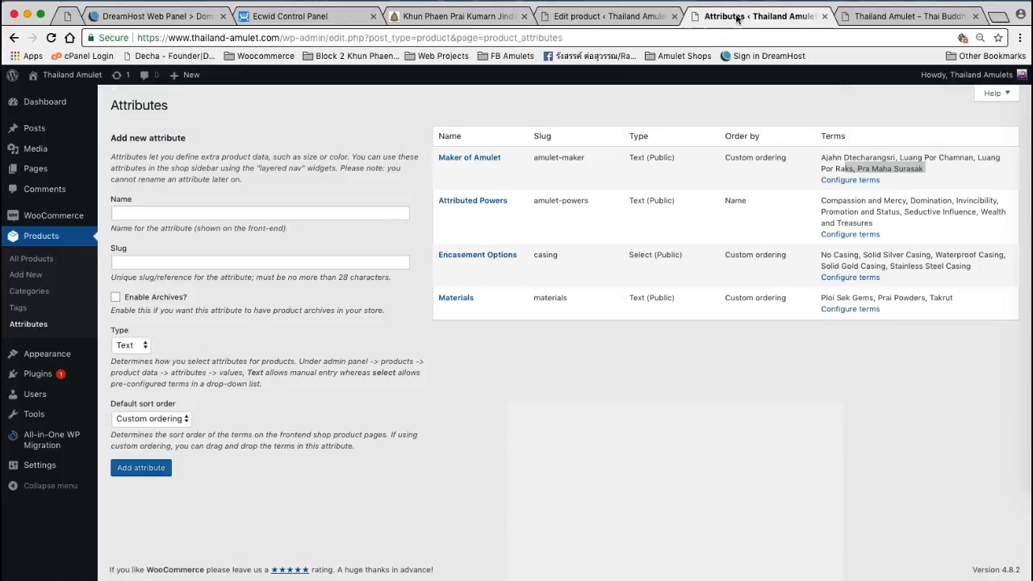
left_click_drag(953, 297, 818, 295)
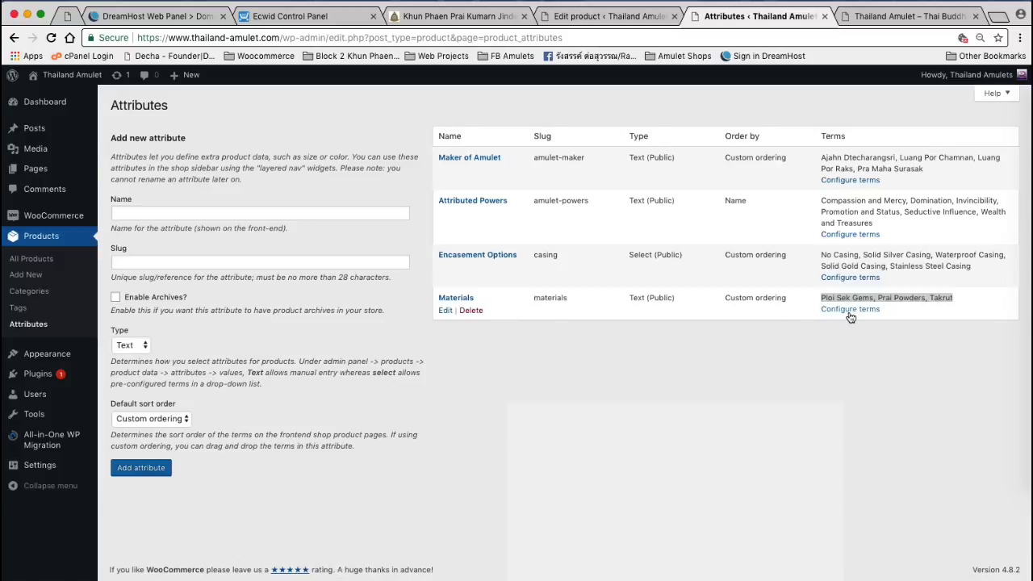
left_click(851, 310)
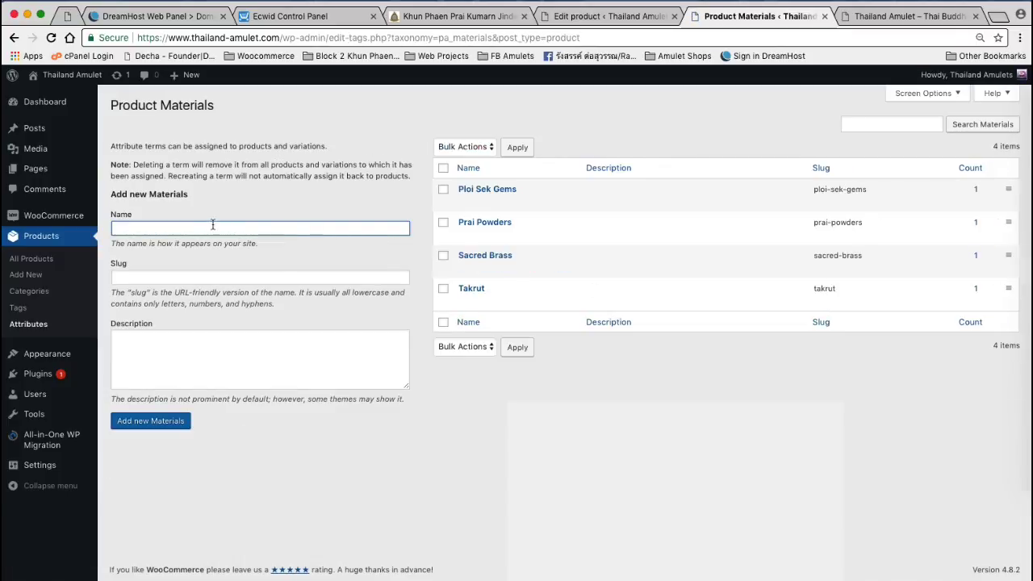
- Point out the name, slug and description fields for adding a new Materials term
left_click(208, 227)
left_click(199, 275)
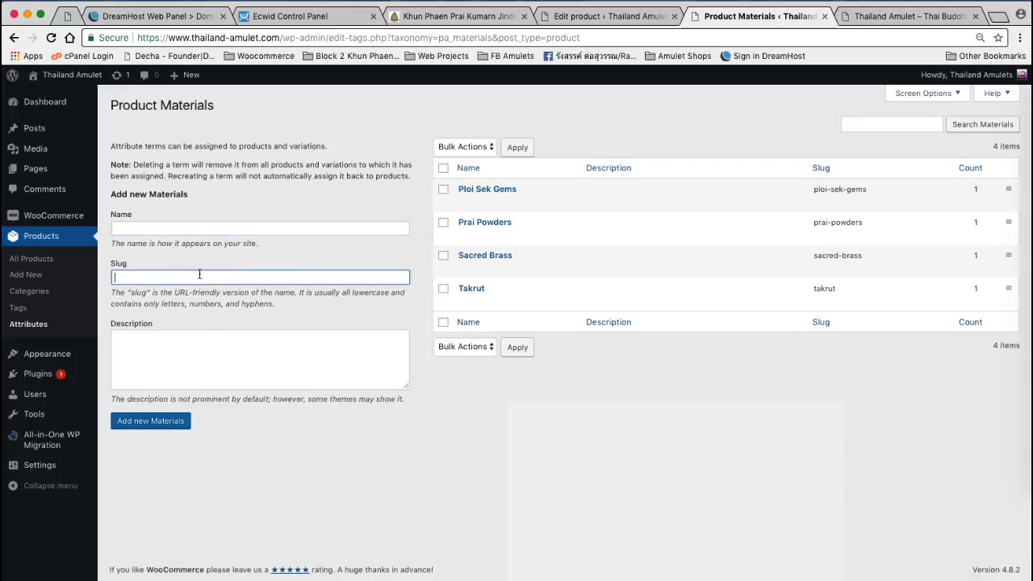
left_click(175, 364)
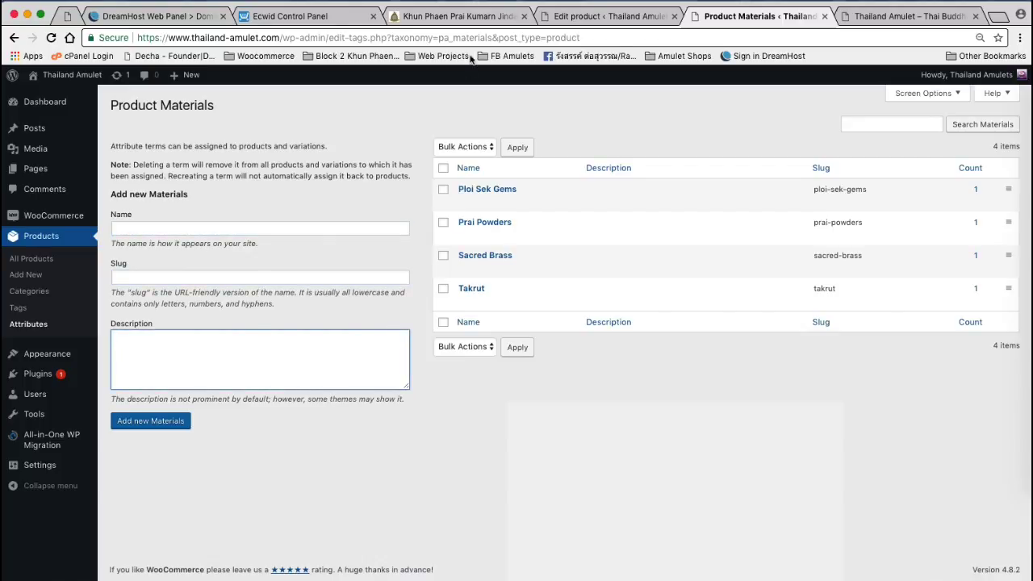
- Return to the Garuda amulet's product editor, save its attributes with Materials set to Sacred Brass, and update the product
left_click(584, 17)
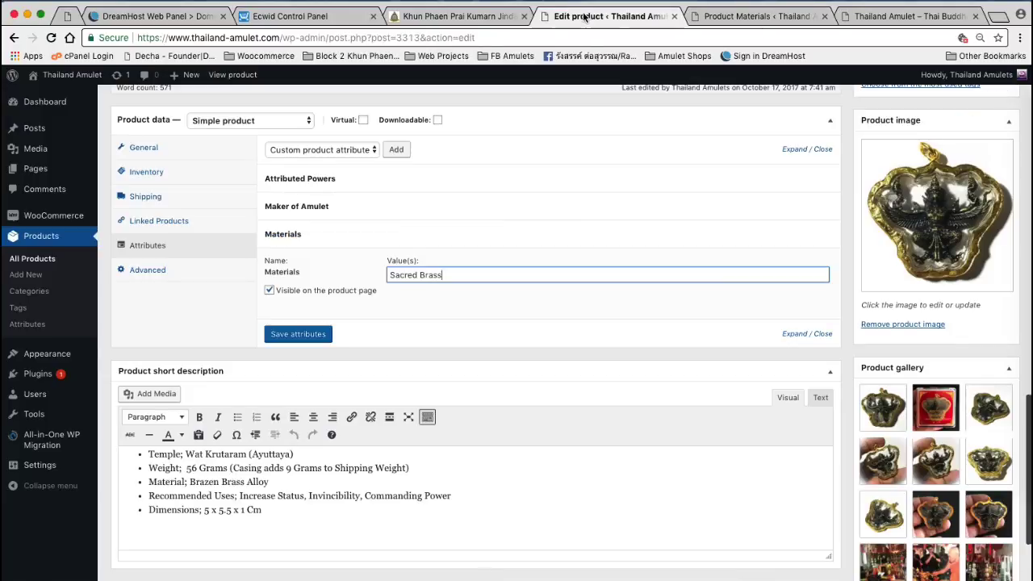
scroll(470, 295, "up", 2)
scroll(470, 295, "up", 1)
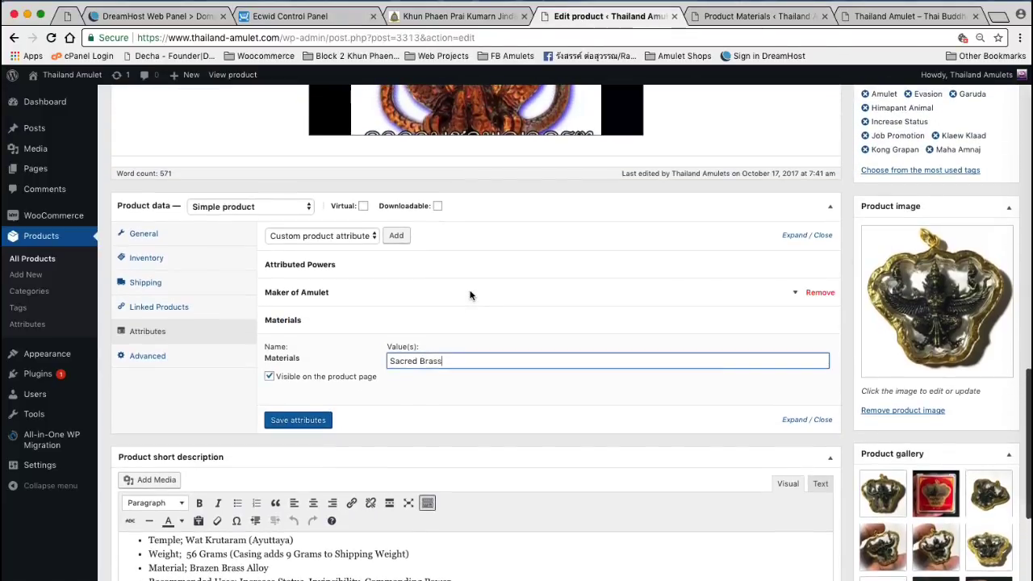
left_click_drag(458, 363, 358, 357)
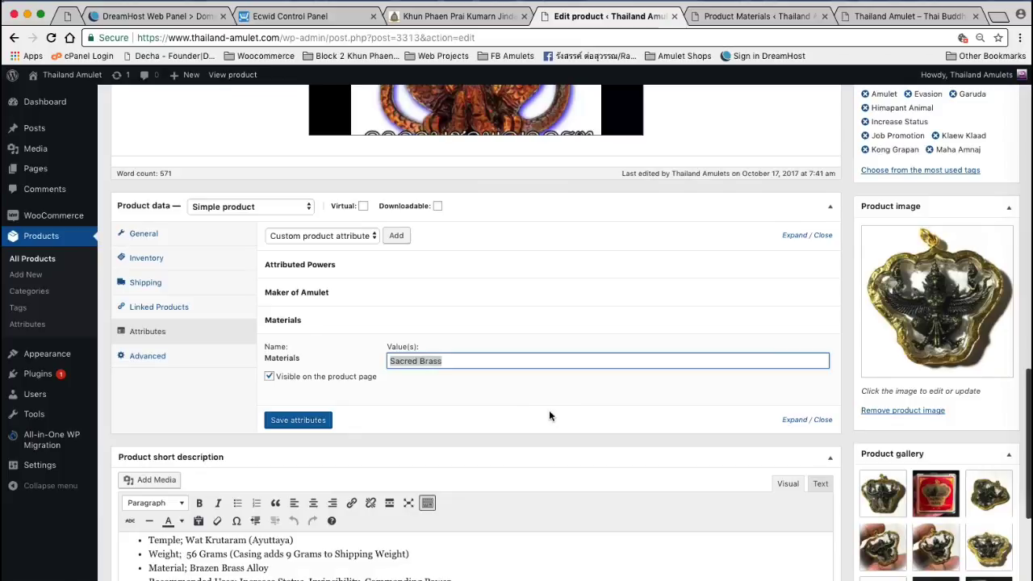
left_click(311, 420)
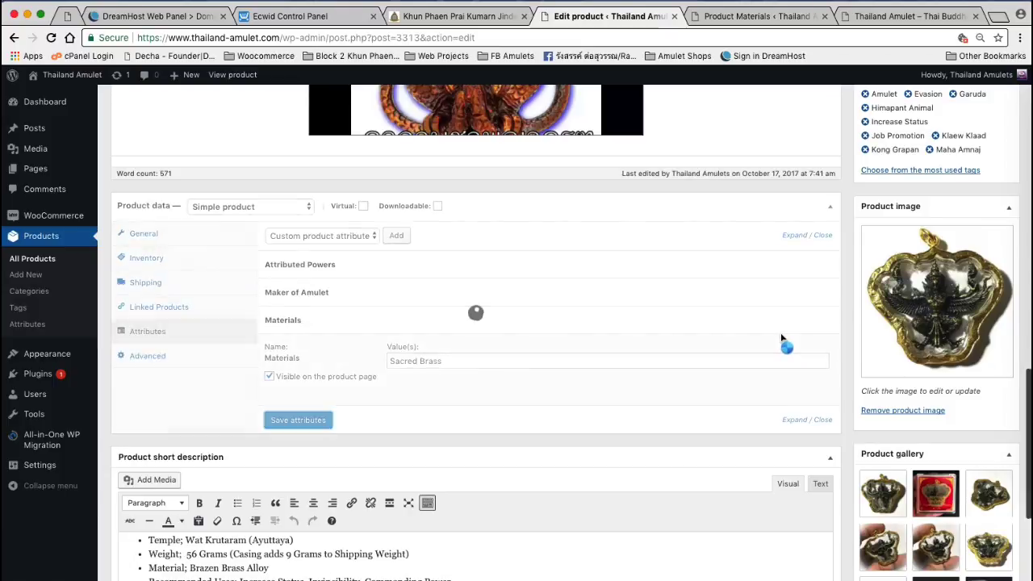
scroll(781, 333, "up", 2)
scroll(814, 330, "up", 3)
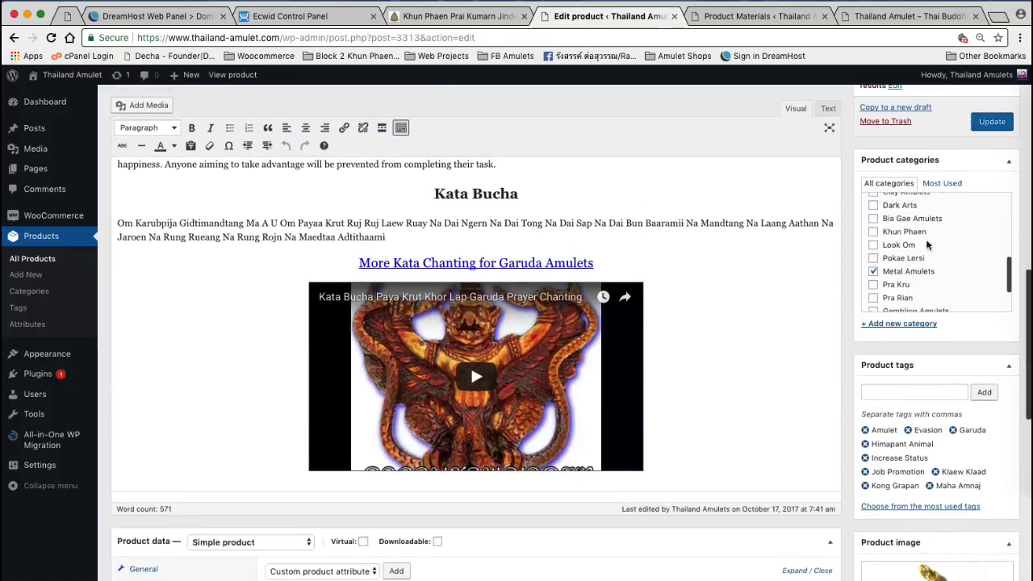
left_click(989, 124)
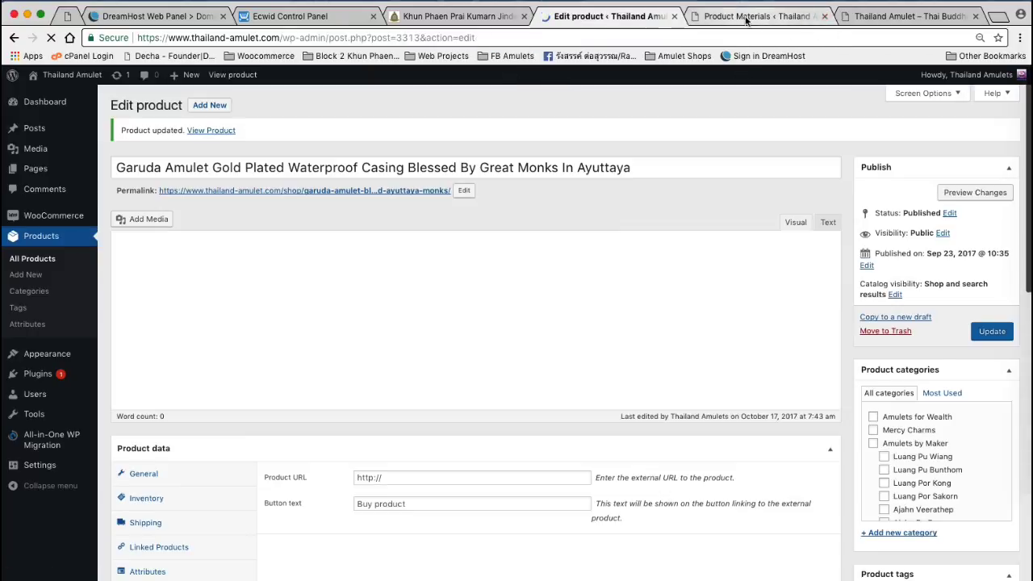
- Reload the Materials terms page and open the updated Garuda amulet's page in the shop
left_click(746, 17)
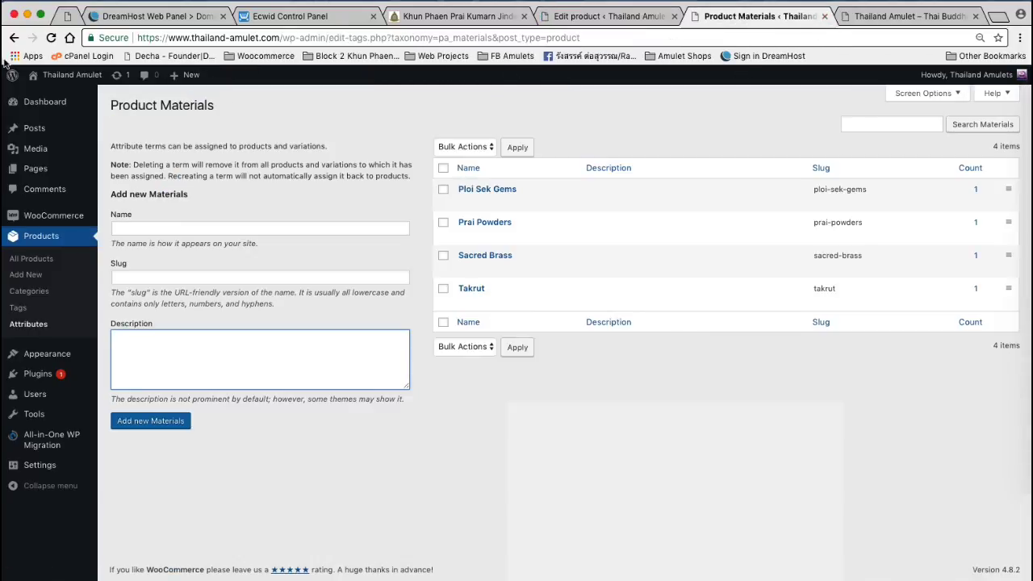
left_click(53, 38)
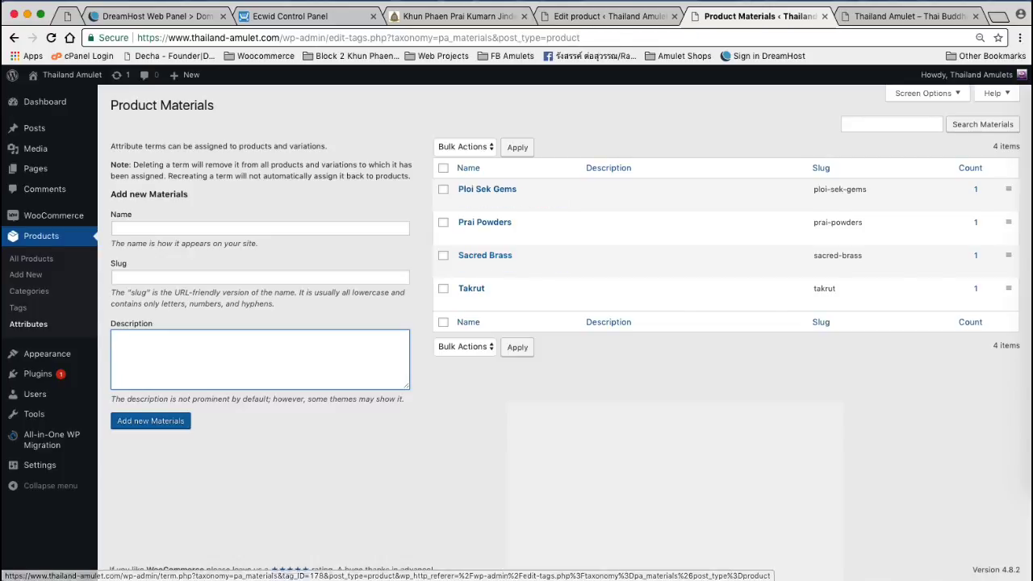
left_click(613, 16)
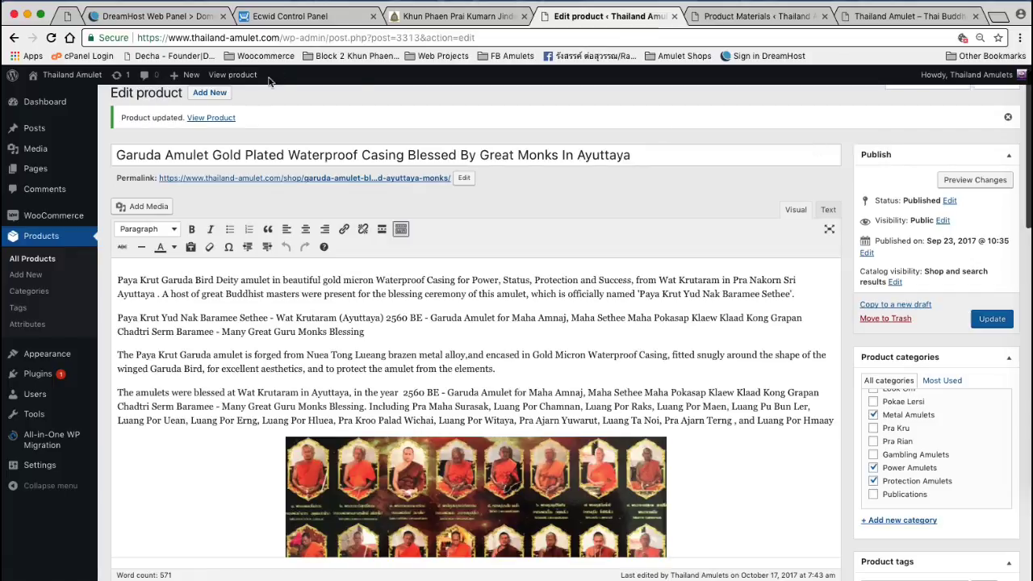
left_click(212, 118)
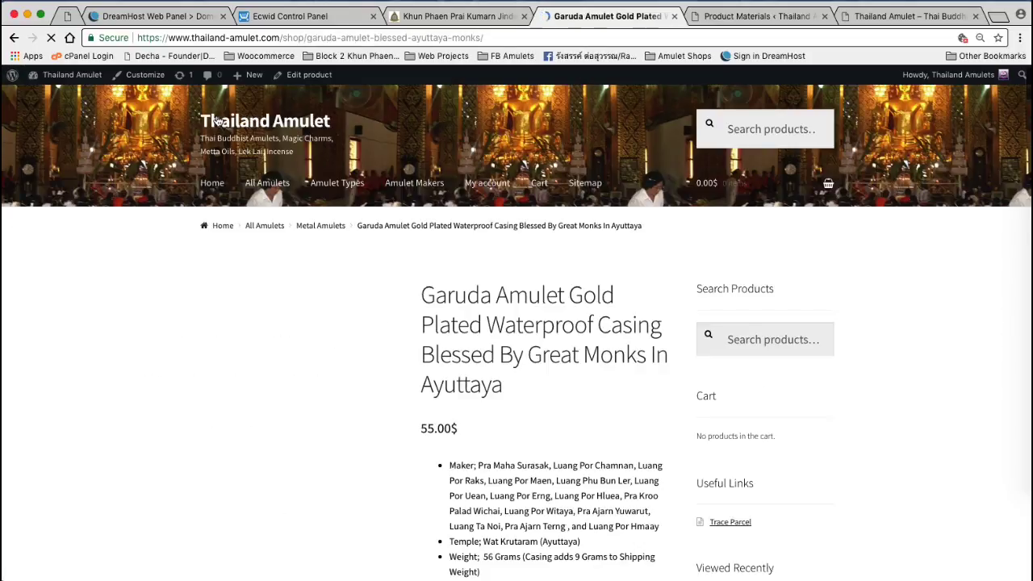
- View the Garuda amulet's boxed gallery photo and show the additional information listing its attributes
scroll(327, 322, "down", 6)
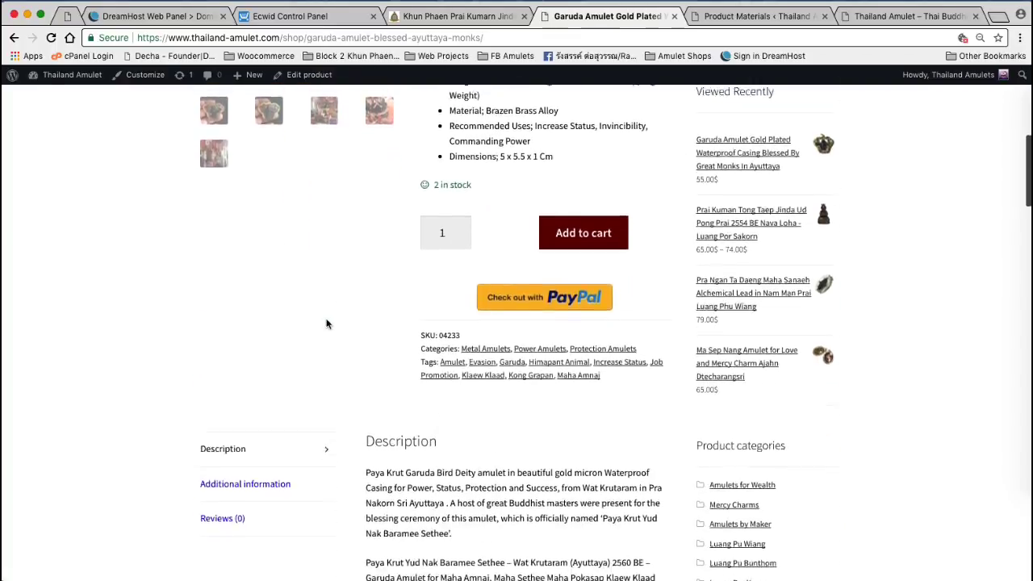
scroll(327, 323, "up", 6)
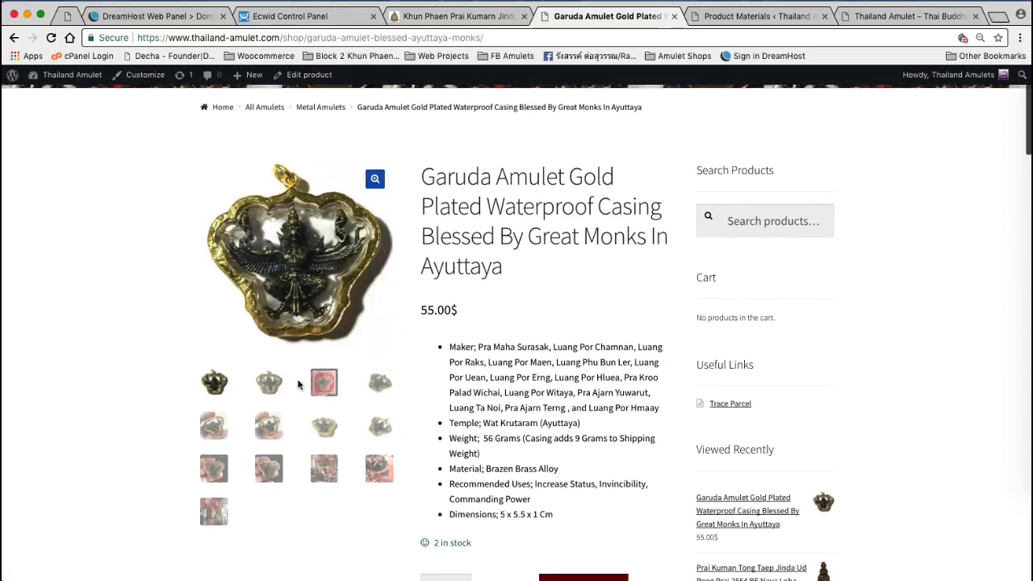
left_click(324, 382)
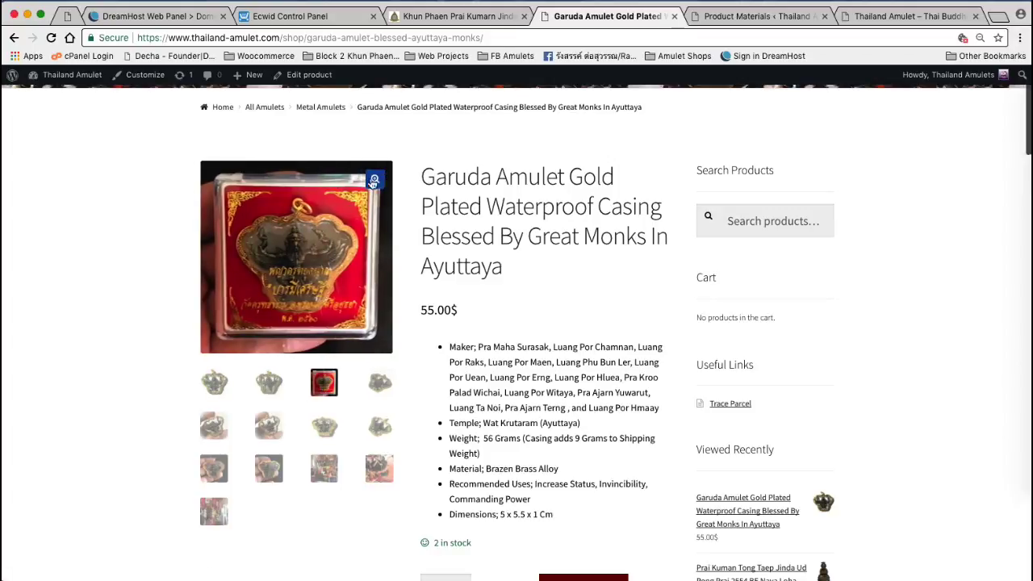
scroll(562, 454, "down", 5)
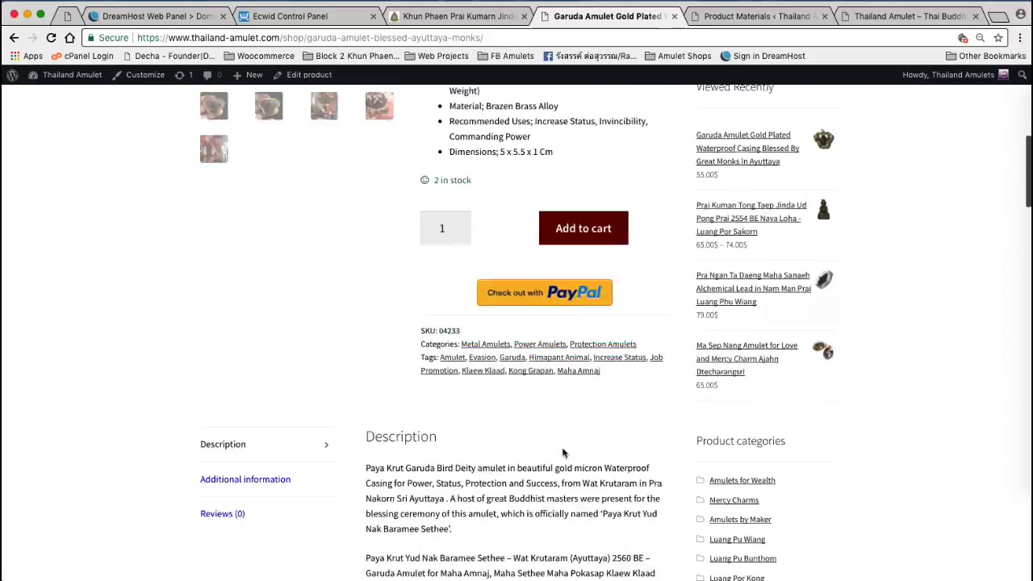
scroll(562, 453, "down", 3)
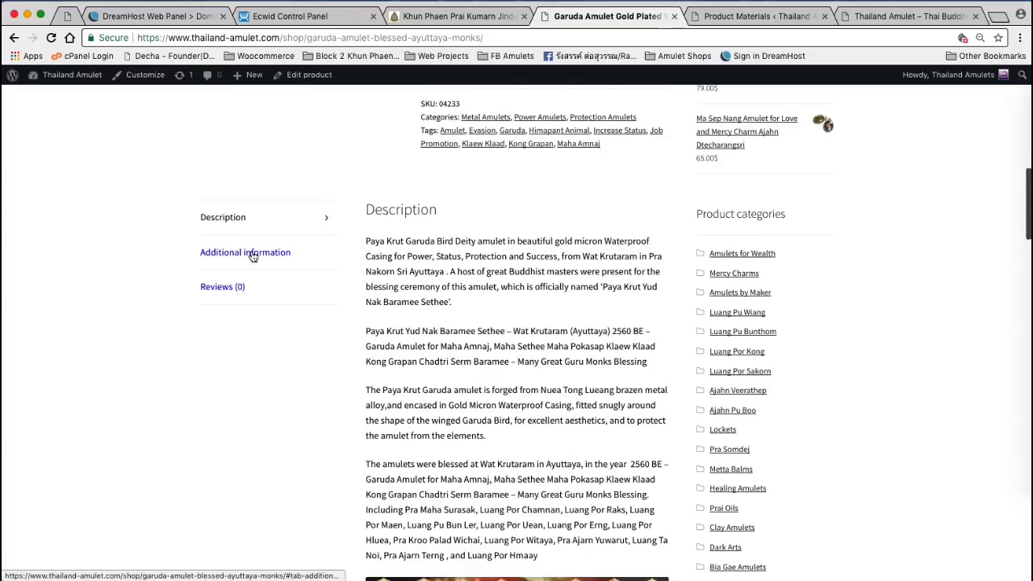
left_click(253, 254)
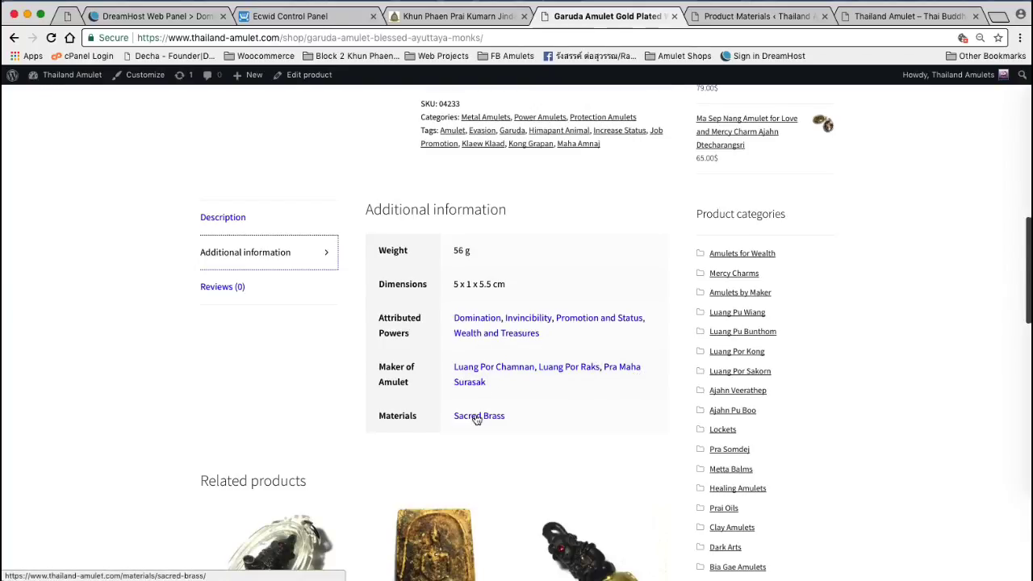
- Open the archive of the Wealth and Treasures attribute term and highlight its full web address
left_click(492, 334)
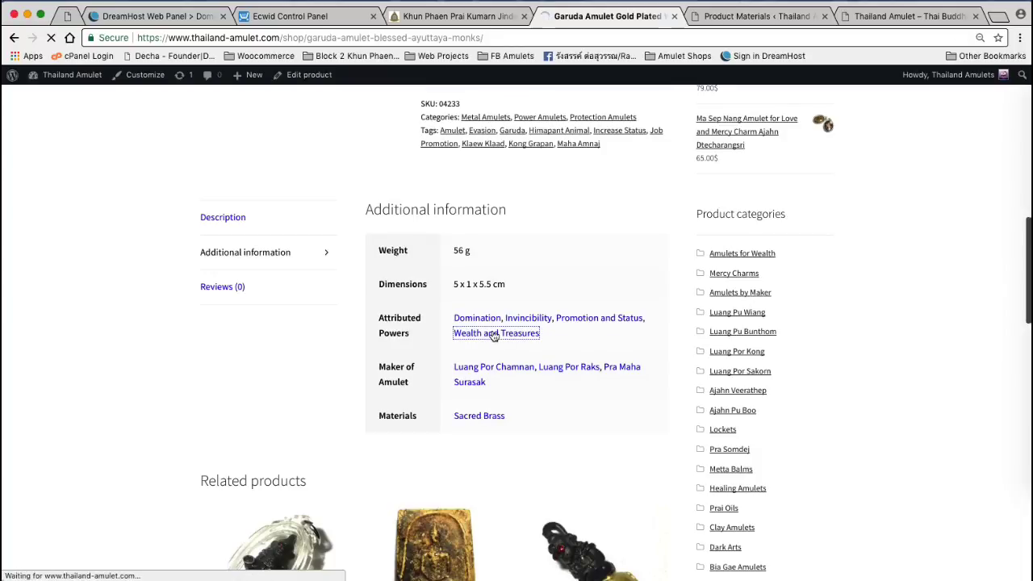
scroll(457, 439, "down", 2)
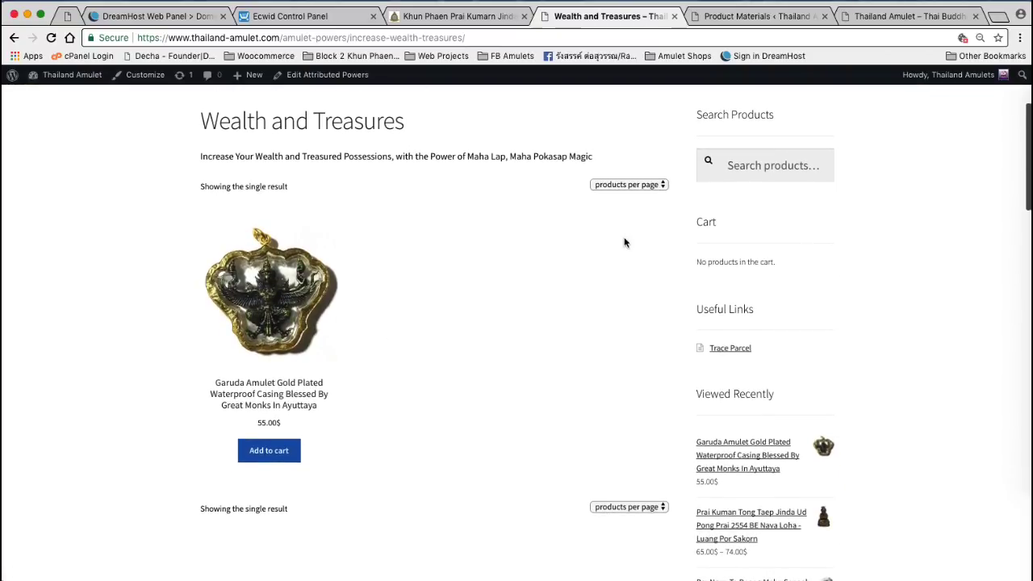
scroll(457, 554, "down", 4)
scroll(315, 279, "up", 4)
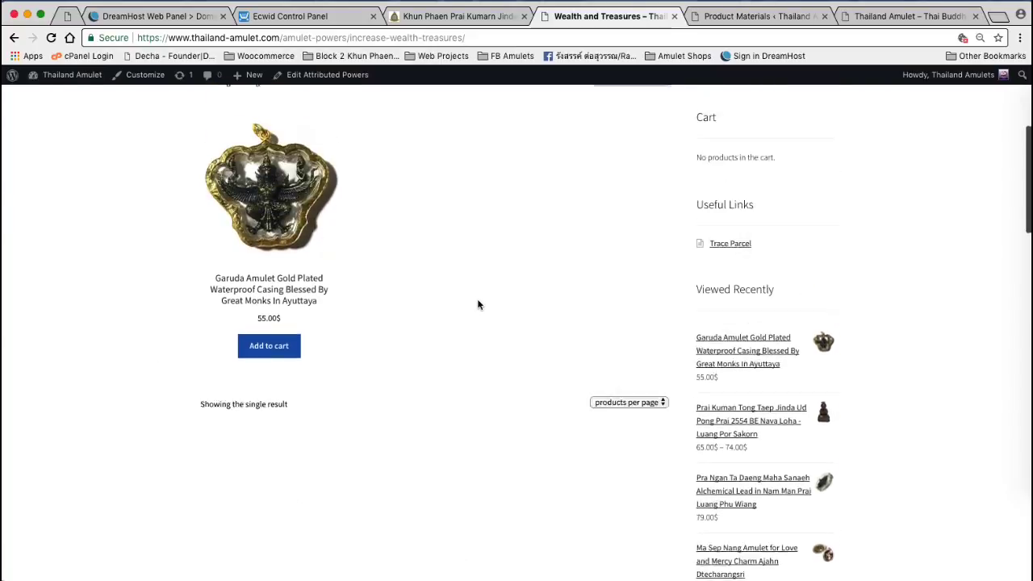
left_click(278, 38)
left_click(514, 39)
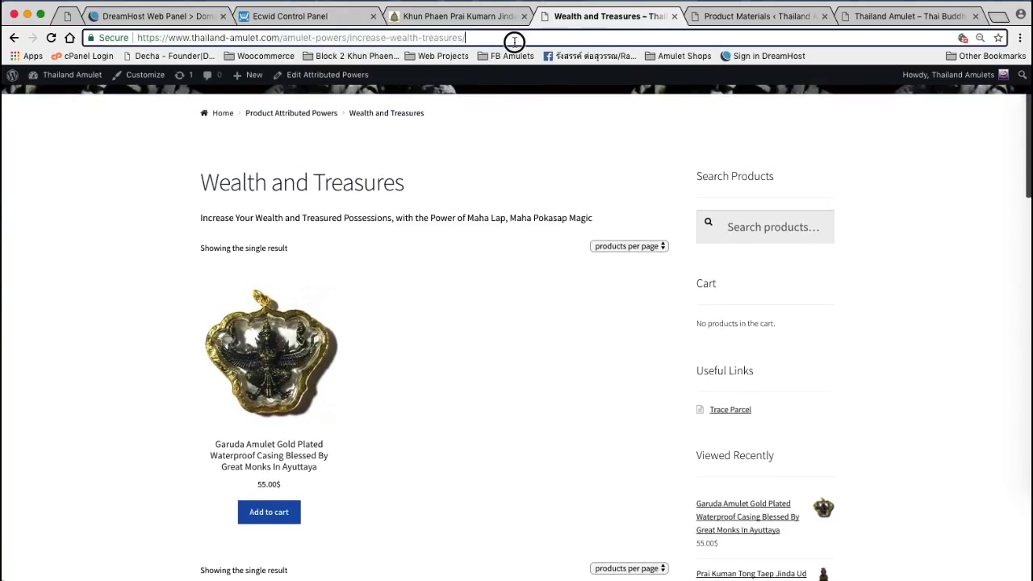
left_click_drag(496, 39, 103, 38)
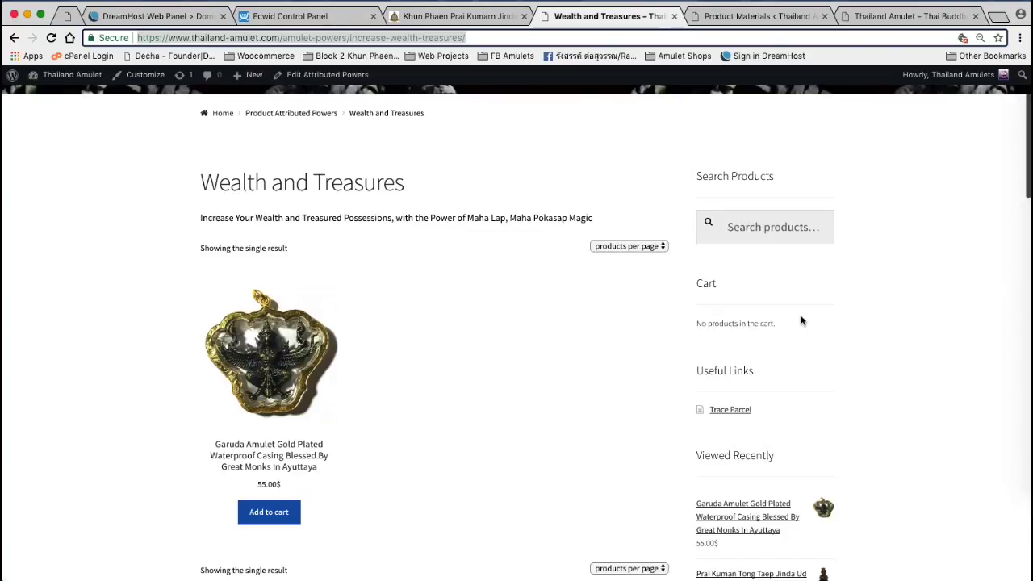
- Look over the Wealth and Treasures archive page, including the Amulets by Focal Point tag list in its footer
scroll(802, 321, "down", 2)
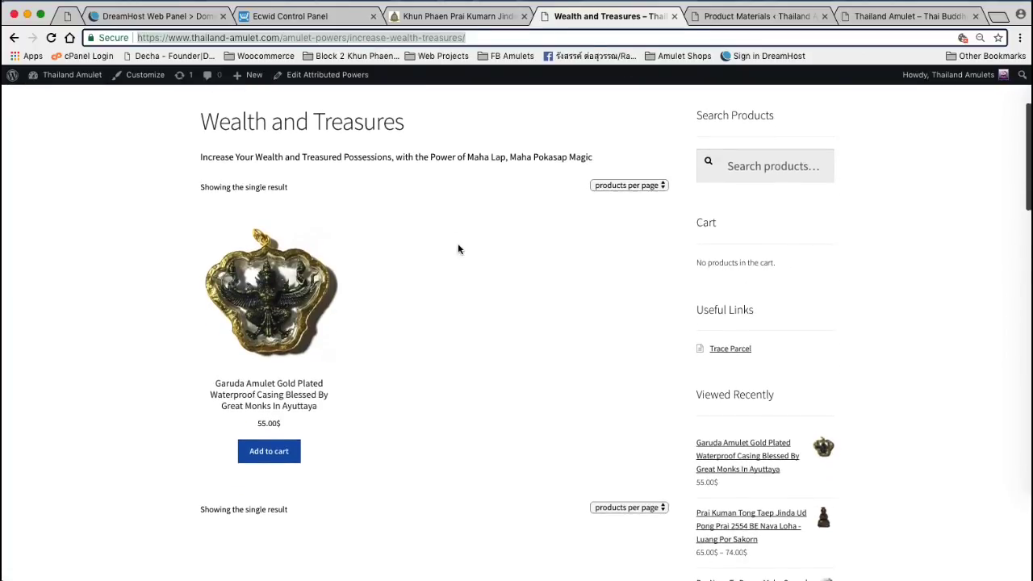
scroll(457, 250, "down", 15)
scroll(524, 276, "down", 5)
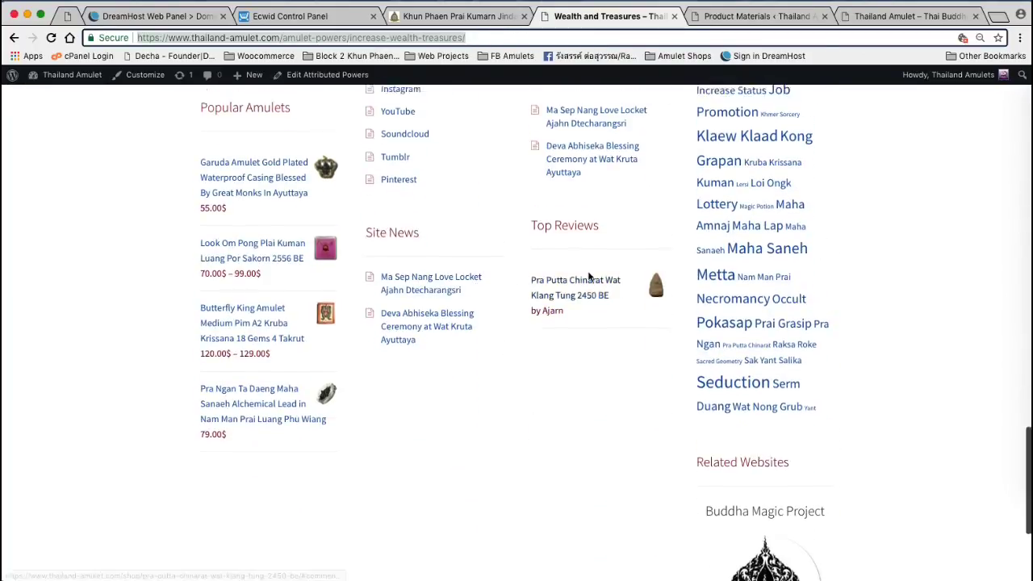
scroll(676, 258, "up", 5)
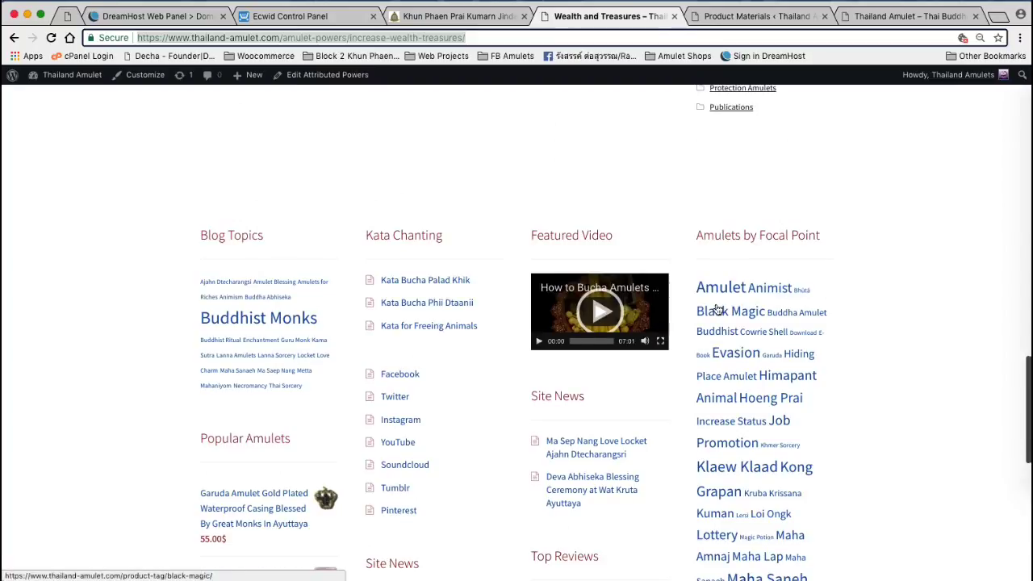
scroll(727, 403, "up", 5)
scroll(675, 377, "up", 15)
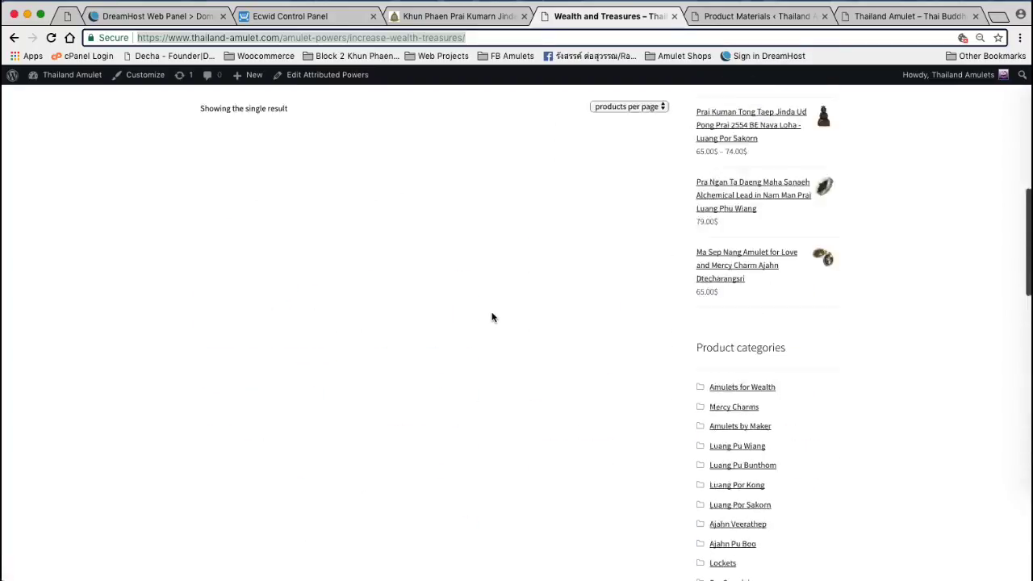
scroll(240, 278, "up", 5)
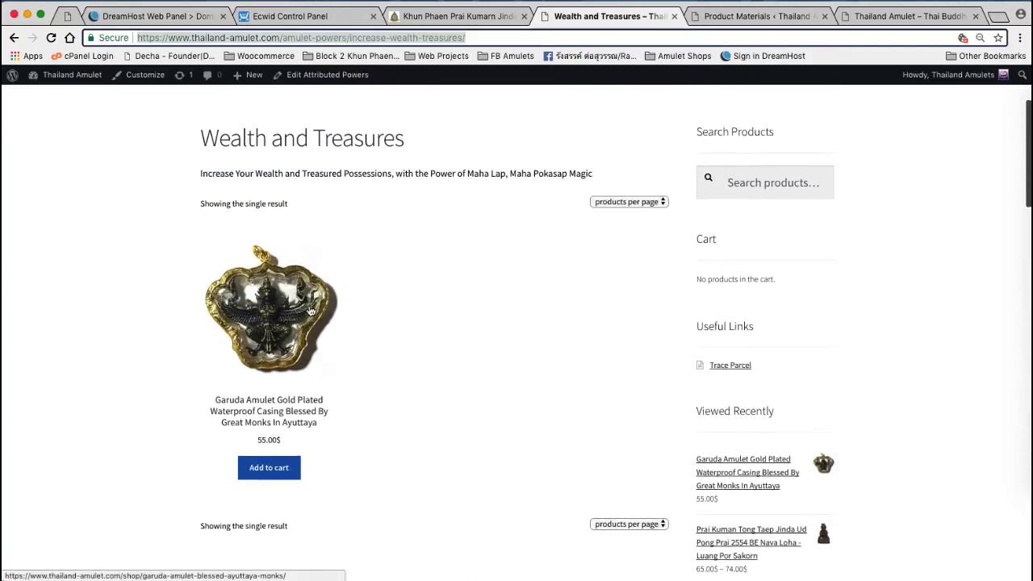
- Go to the shop's home page, open the Ma Sep Nang amulet and show its additional information
left_click(219, 186)
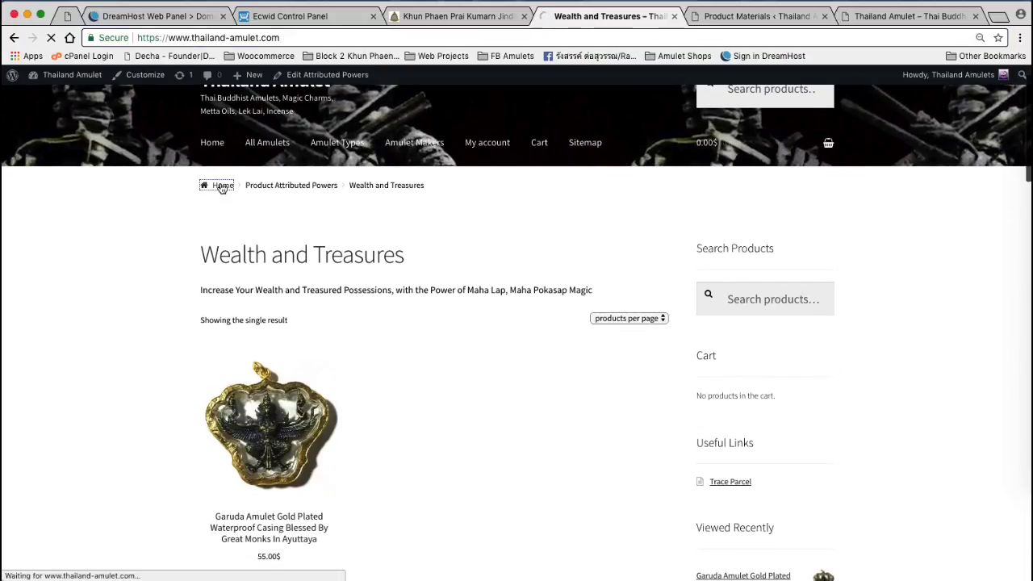
scroll(153, 400, "down", 14)
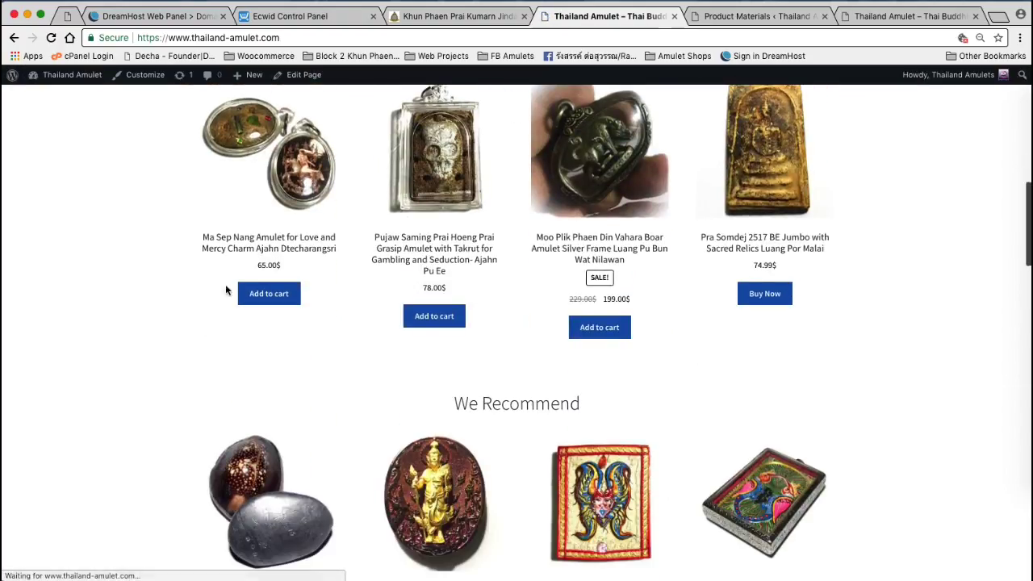
left_click(288, 199)
scroll(342, 399, "down", 10)
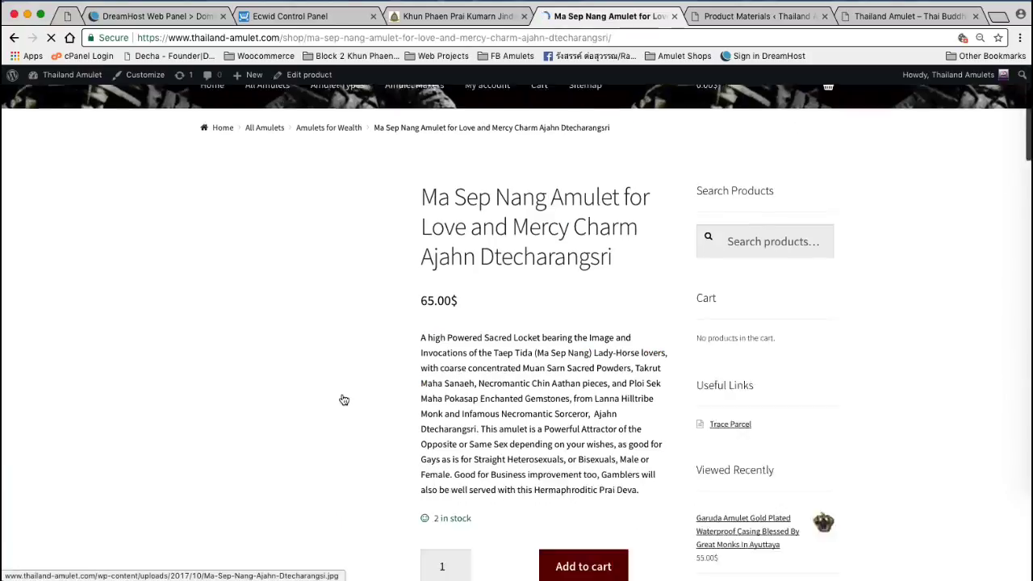
left_click(255, 190)
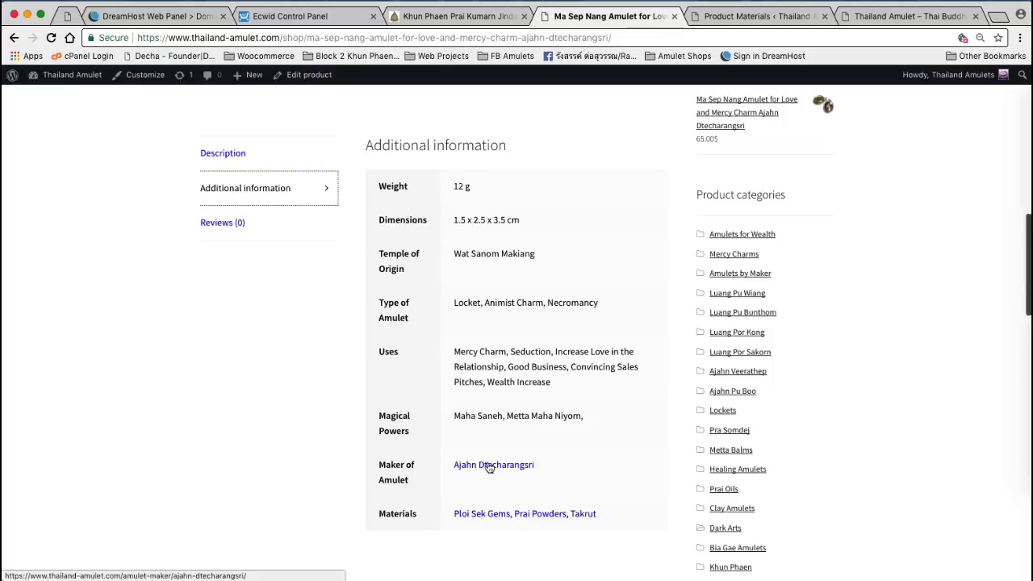
- Review the Ma Sep Nang amulet's attributes and open the archive of its Maker of Amulet term
scroll(500, 476, "down", 1)
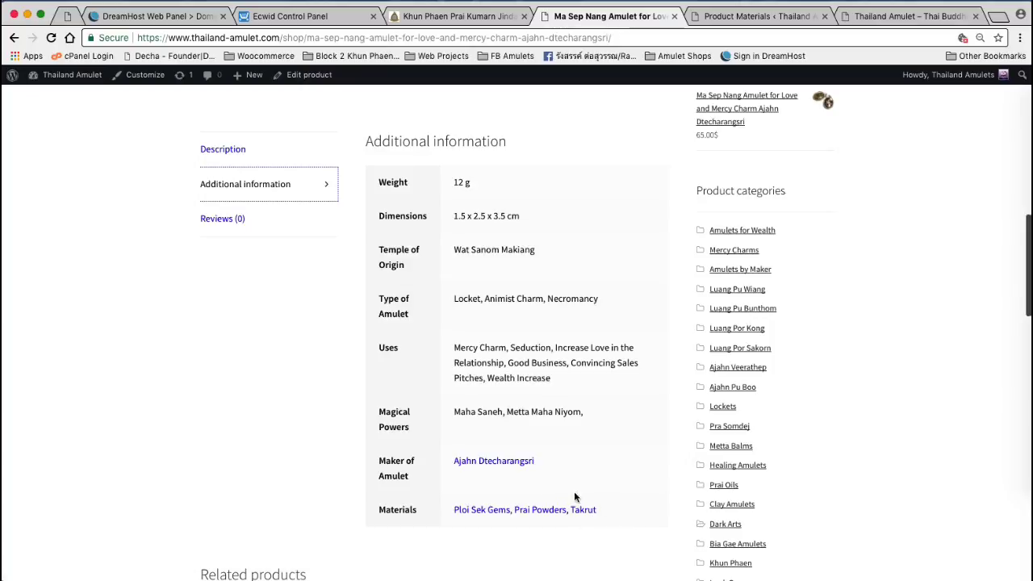
scroll(477, 464, "up", 1)
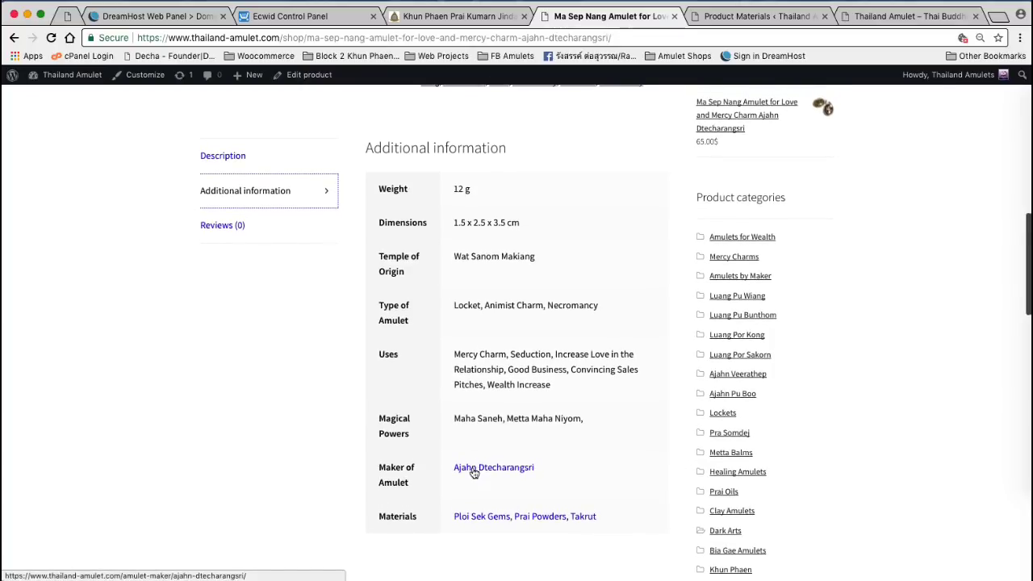
left_click(474, 472)
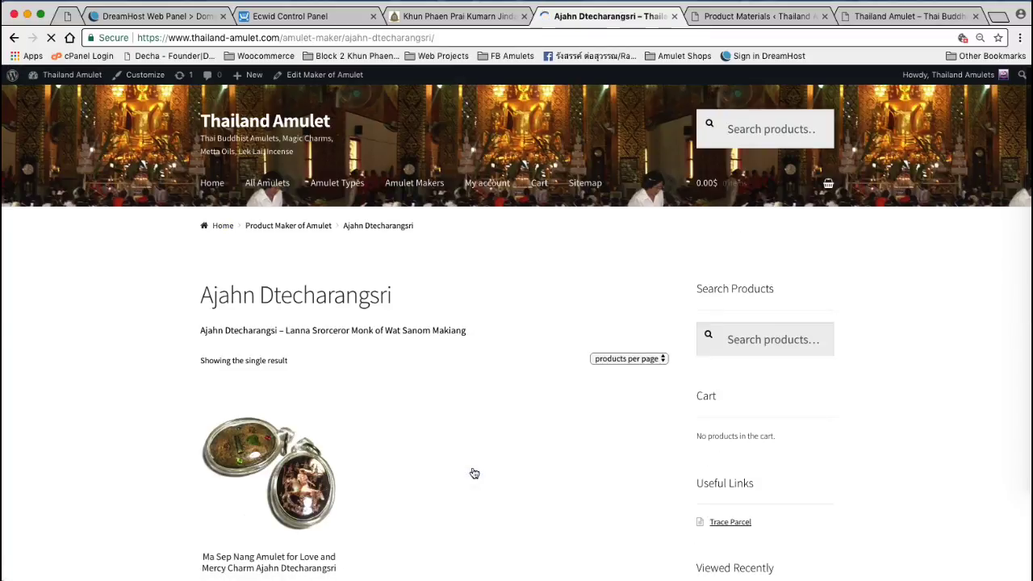
- Examine the maker term's archive page, including its web address, description and listed amulet
scroll(546, 295, "down", 1)
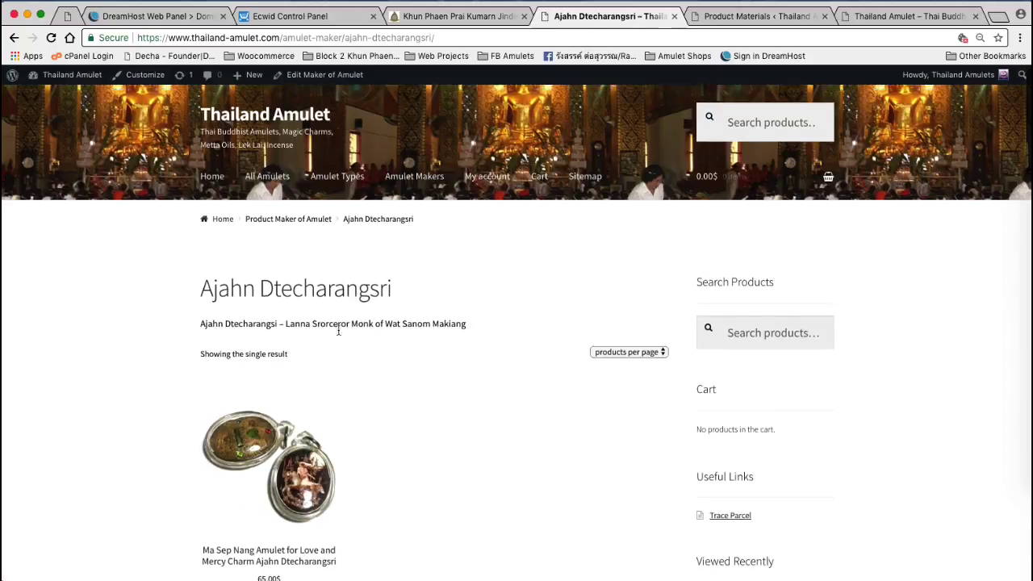
left_click(293, 37)
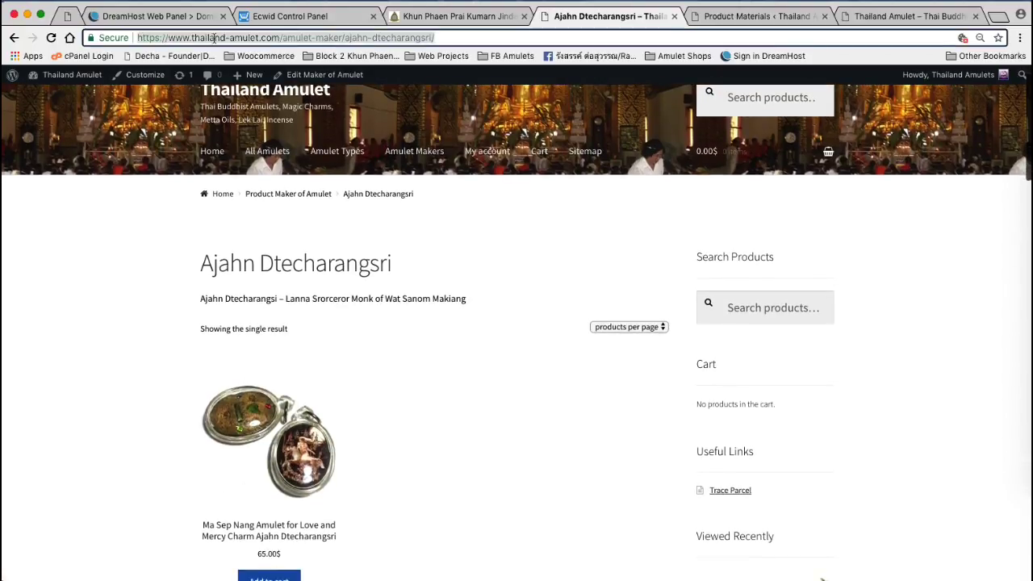
left_click(297, 37)
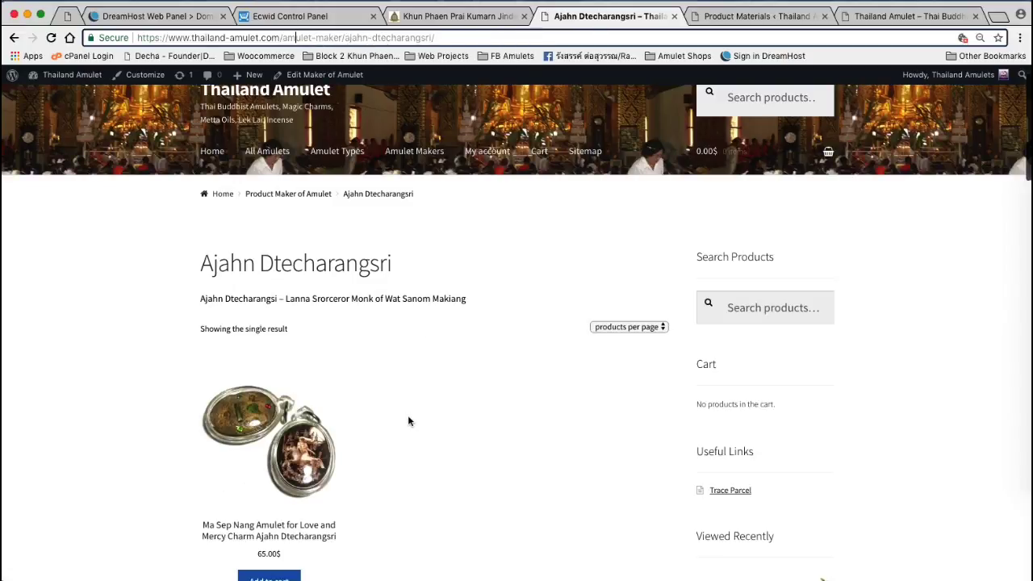
scroll(409, 420, "down", 5)
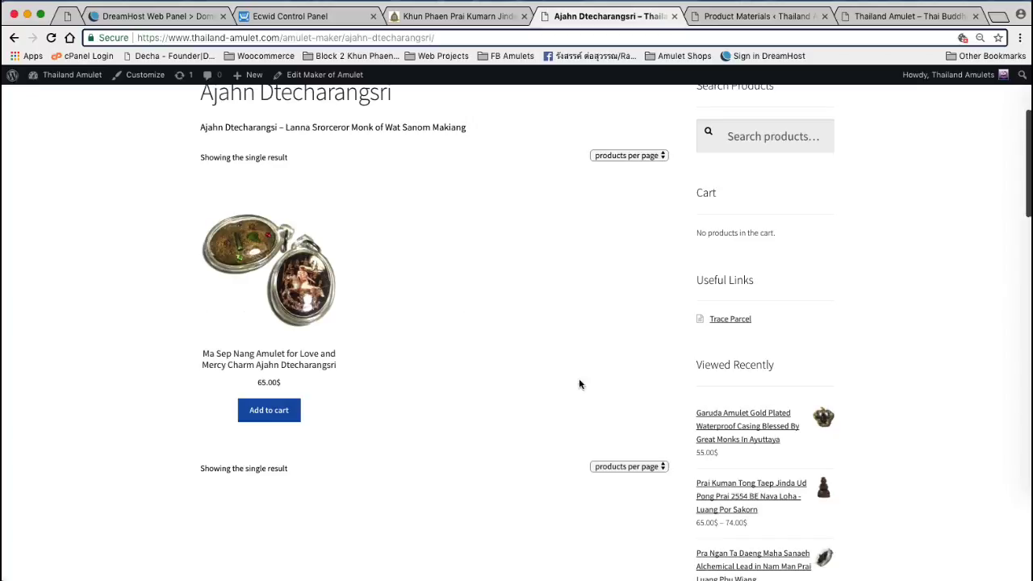
scroll(435, 556, "down", 2)
scroll(484, 511, "up", 5)
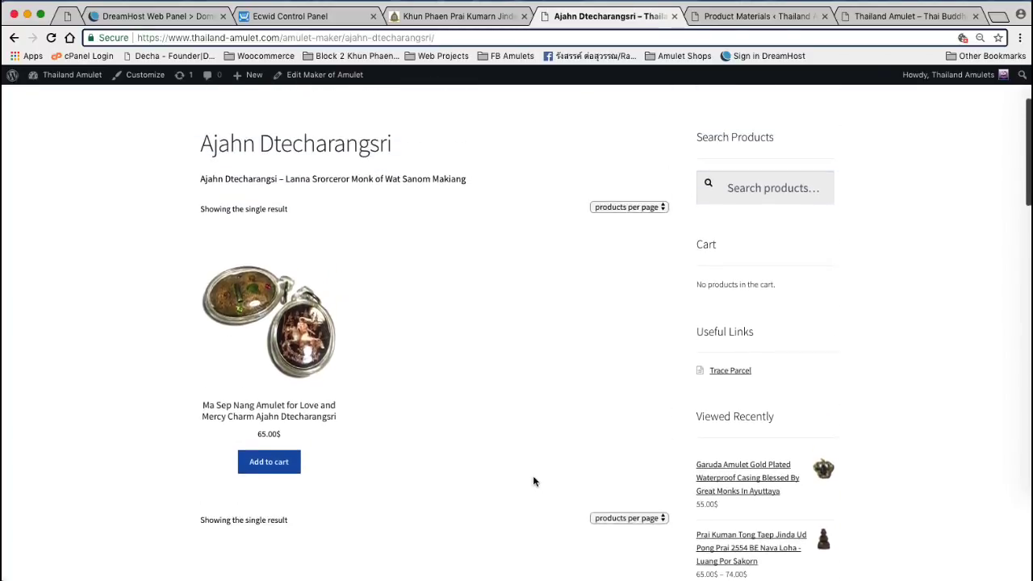
- Open the Ma Sep Nang amulet's additional information and highlight the start of its Magical Powers value and the Maker of Amulet label
left_click(258, 462)
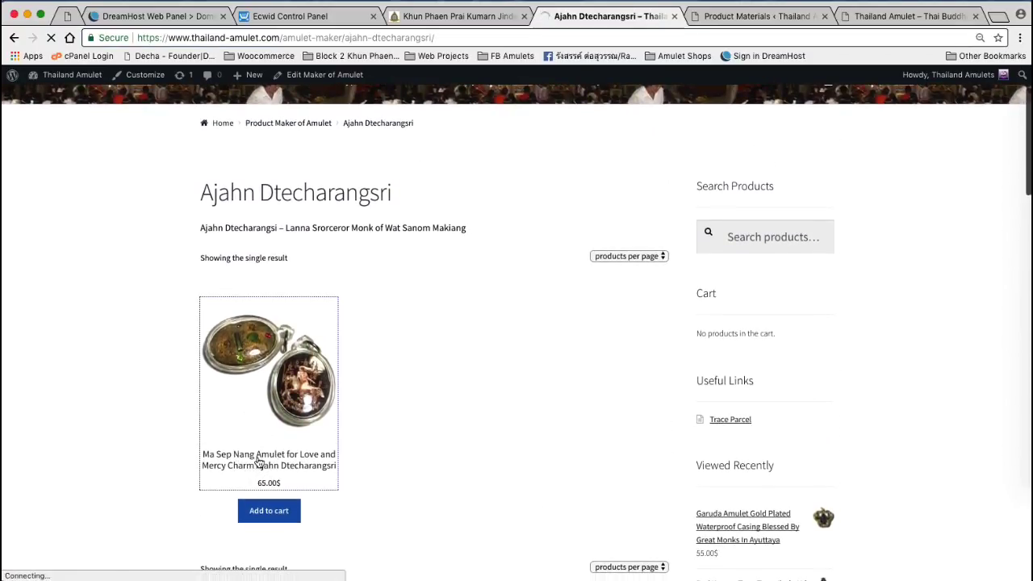
scroll(255, 461, "down", 10)
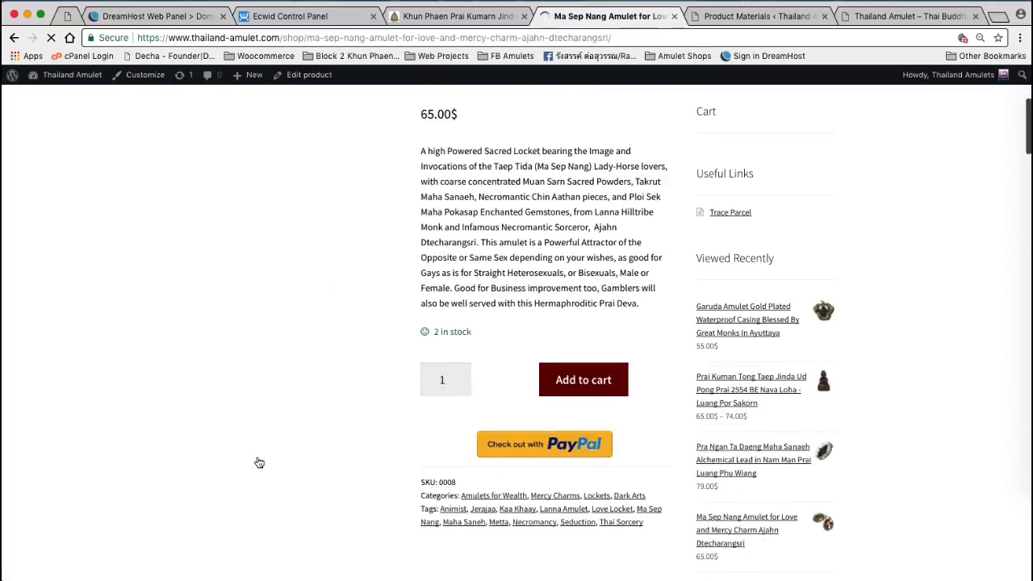
left_click(255, 277)
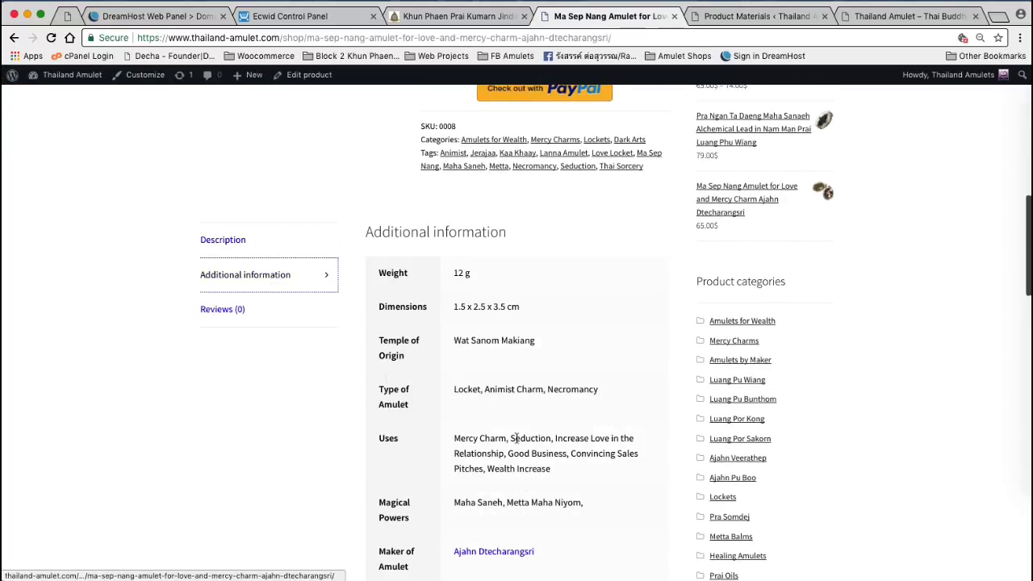
scroll(515, 437, "down", 3)
left_click_drag(454, 377, 512, 377)
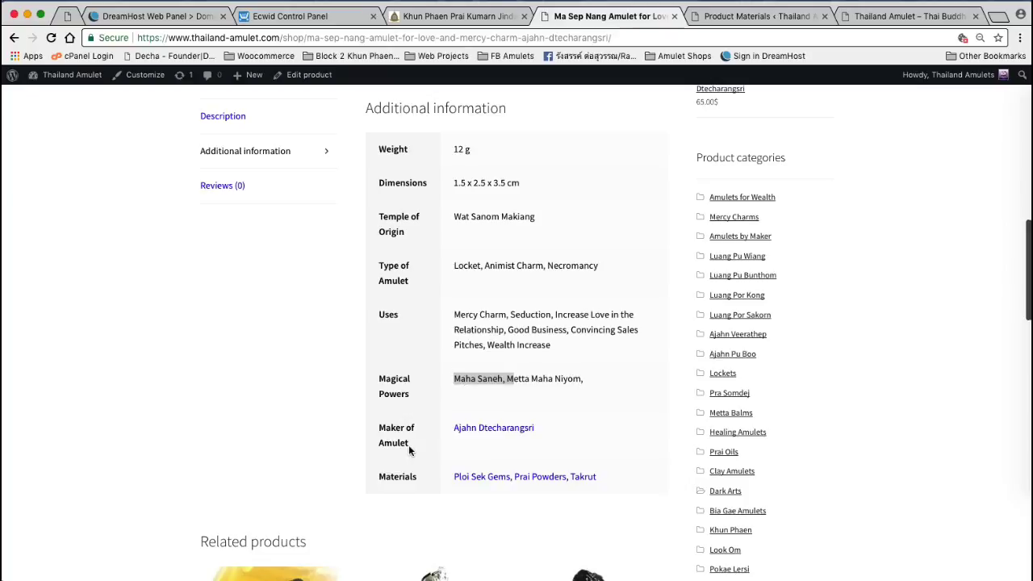
left_click_drag(408, 449, 369, 427)
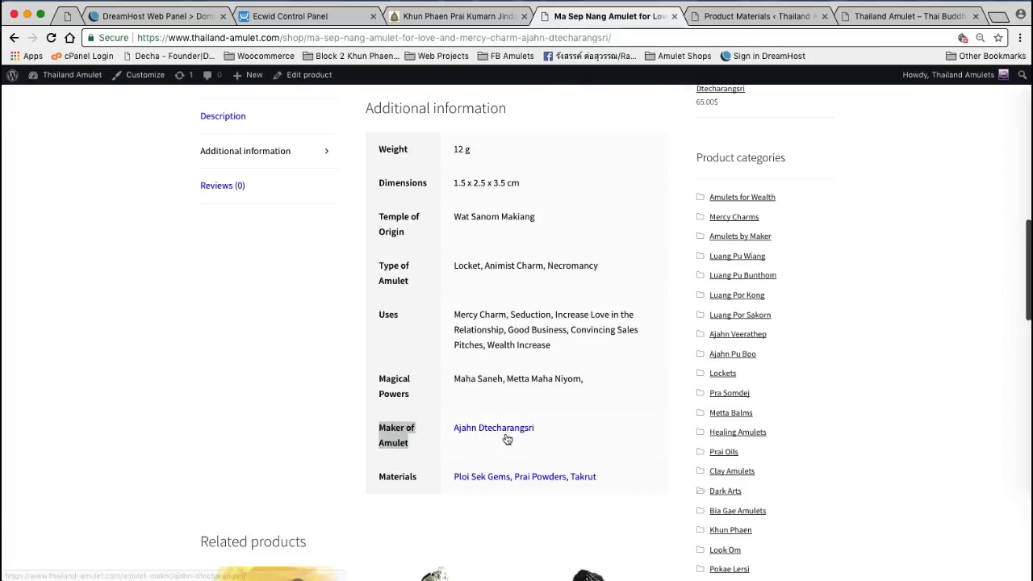
- Review the Ma Sep Nang amulet's attributes, web address and related products down to the page footer
scroll(523, 436, "down", 1)
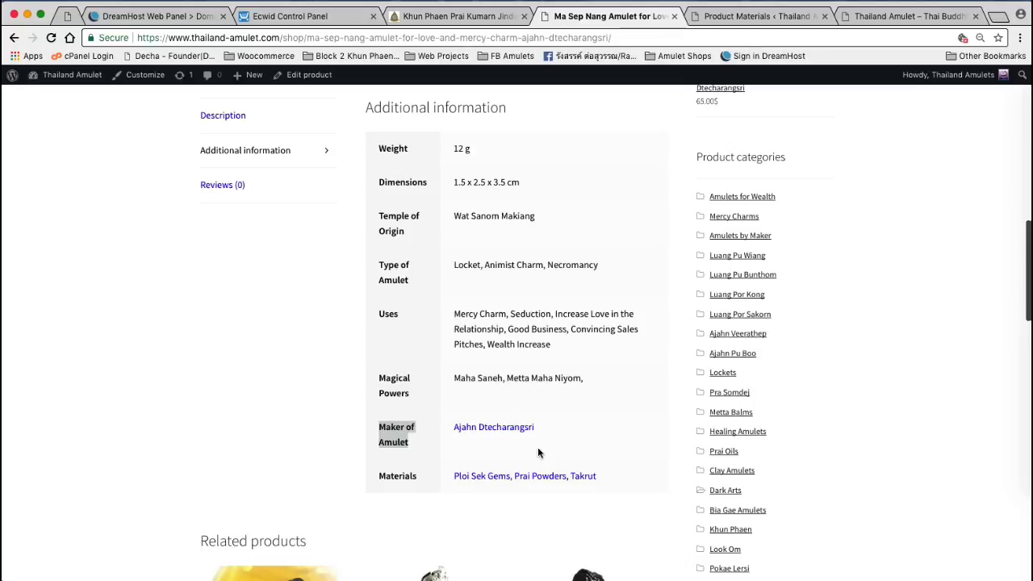
scroll(500, 432, "down", 1)
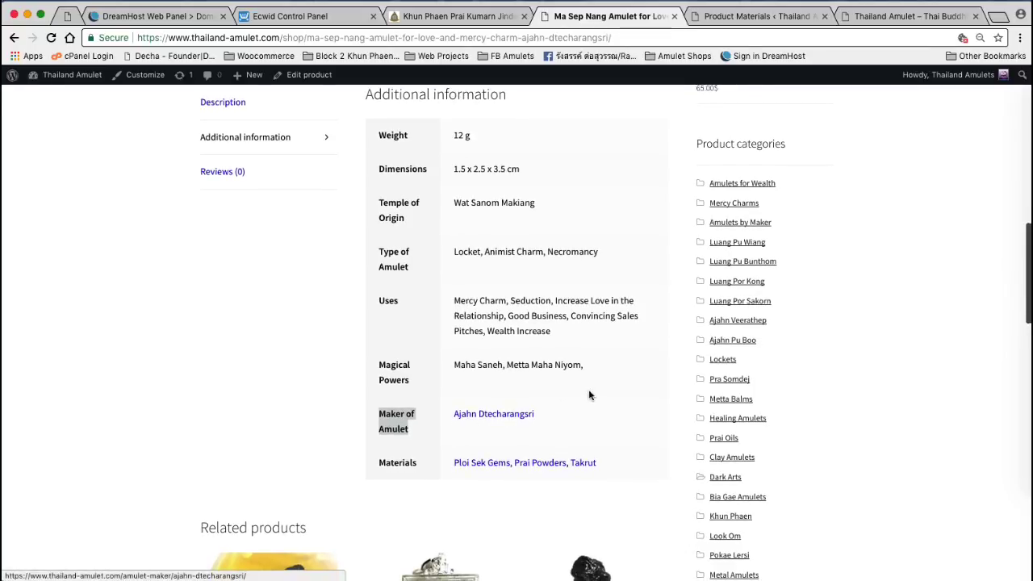
scroll(578, 400, "down", 3)
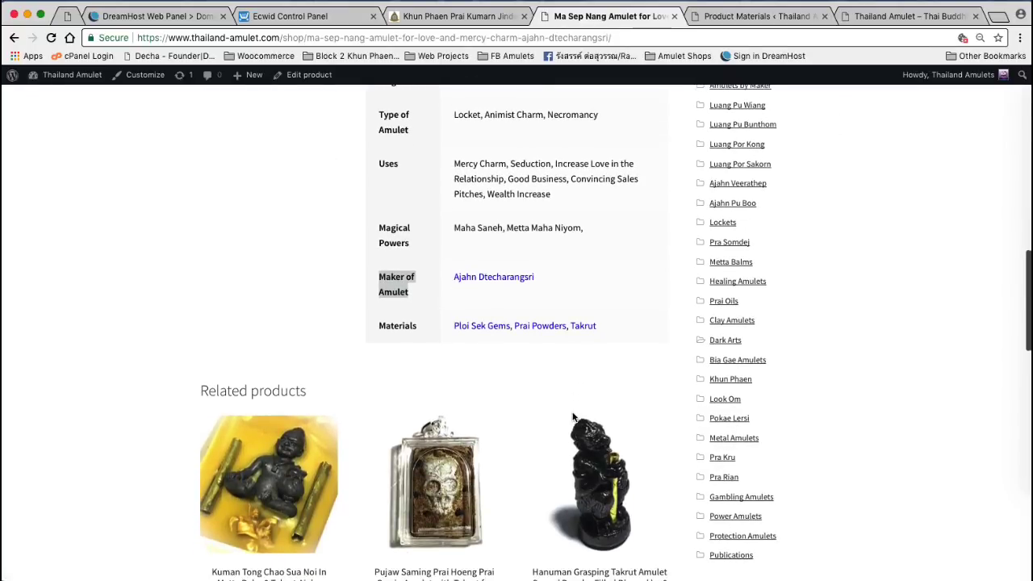
scroll(572, 417, "down", 8)
scroll(573, 417, "up", 7)
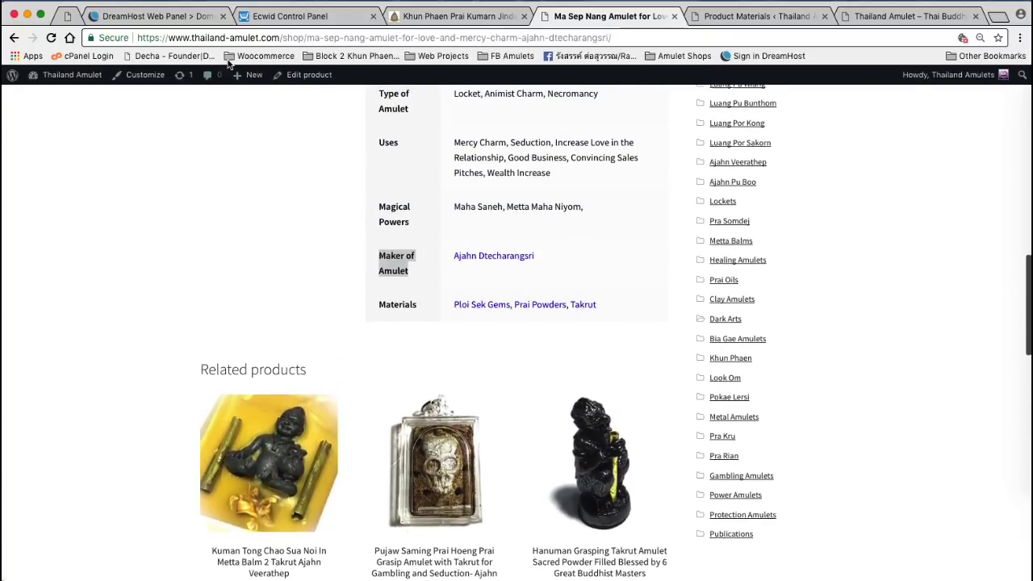
left_click(267, 37)
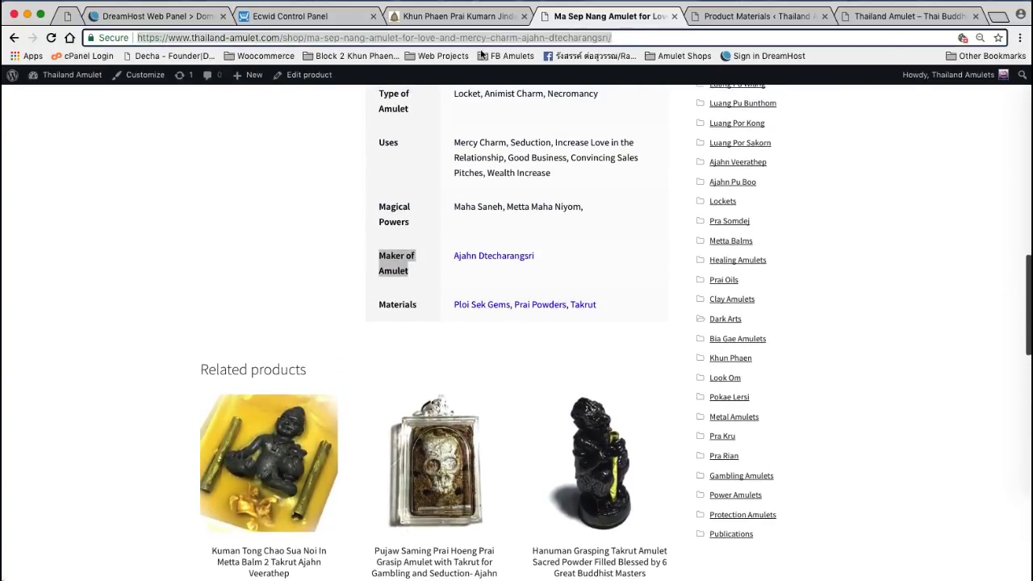
scroll(502, 290, "down", 15)
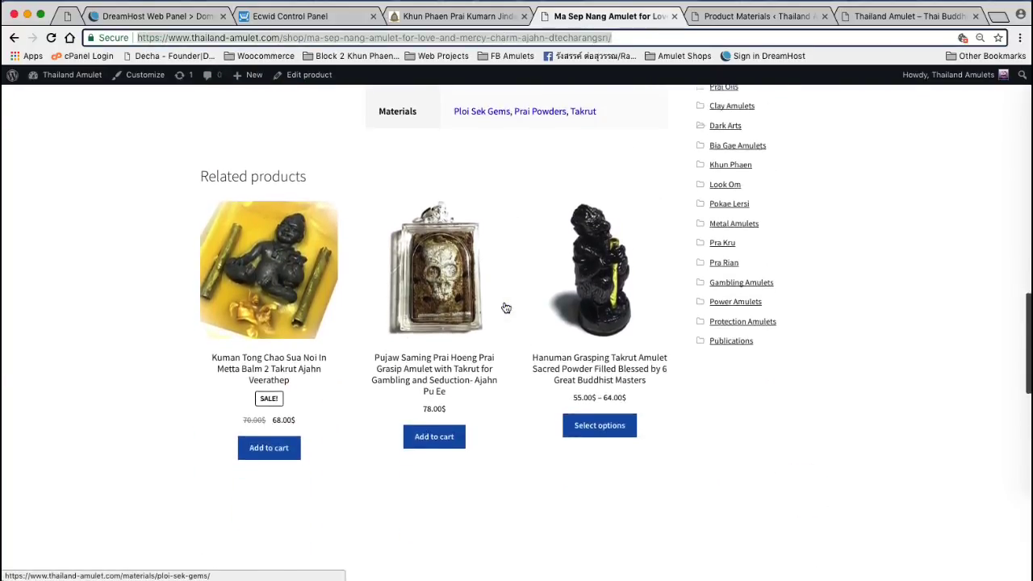
scroll(521, 323, "up", 5)
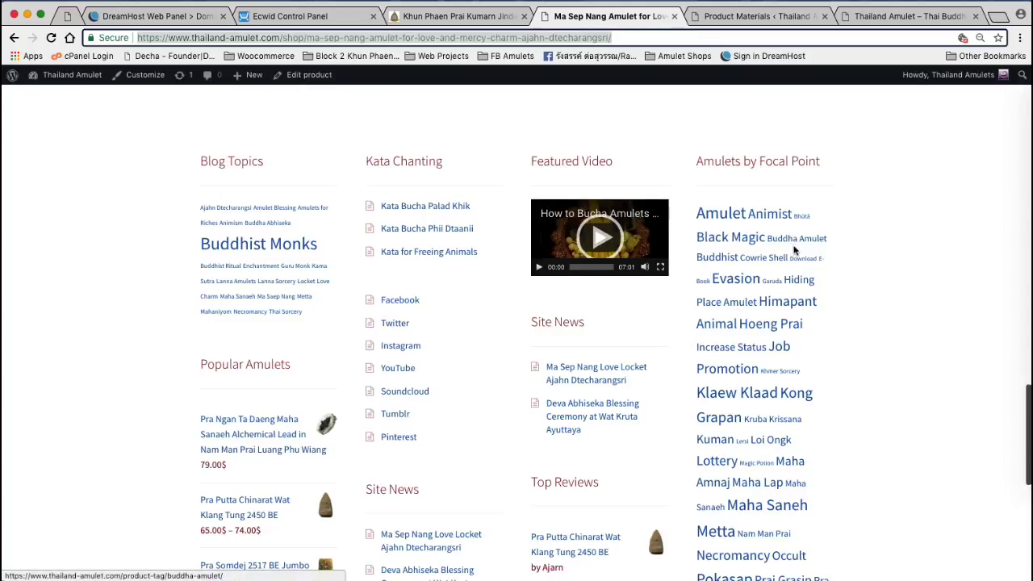
- Point out the Amulets by Focal Point tag list in the footer and open the archive of its Kuman tag
scroll(699, 164, "up", 1)
mouse_move(697, 165)
left_mouse_down()
mouse_move(841, 163)
mouse_move(699, 165)
left_mouse_up()
left_click(814, 163)
scroll(851, 218, "down", 3)
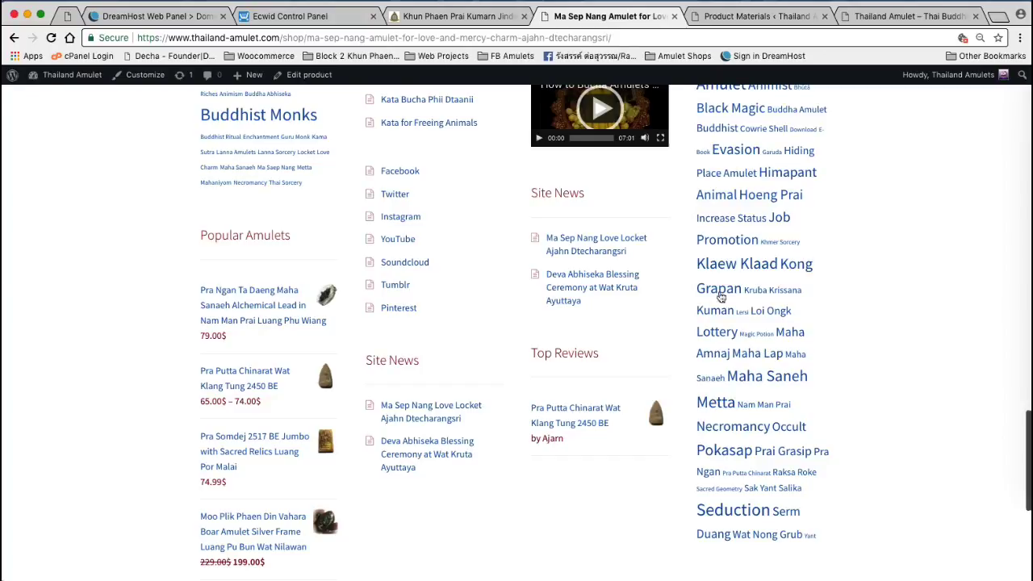
left_click(703, 310)
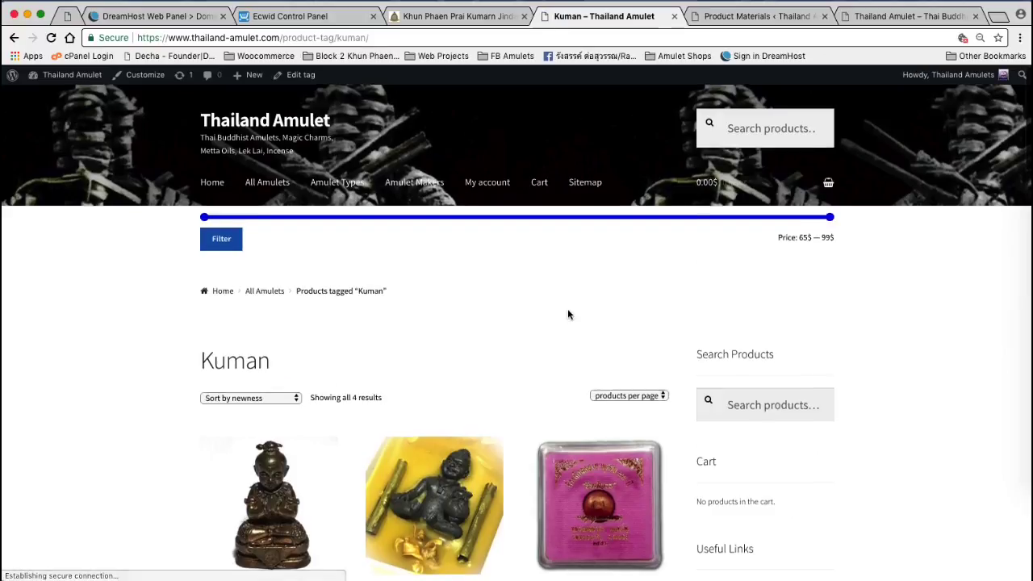
- Look over the Kuman tag archive and highlight the product-tag part of its web address
scroll(567, 314, "down", 5)
scroll(522, 317, "down", 1)
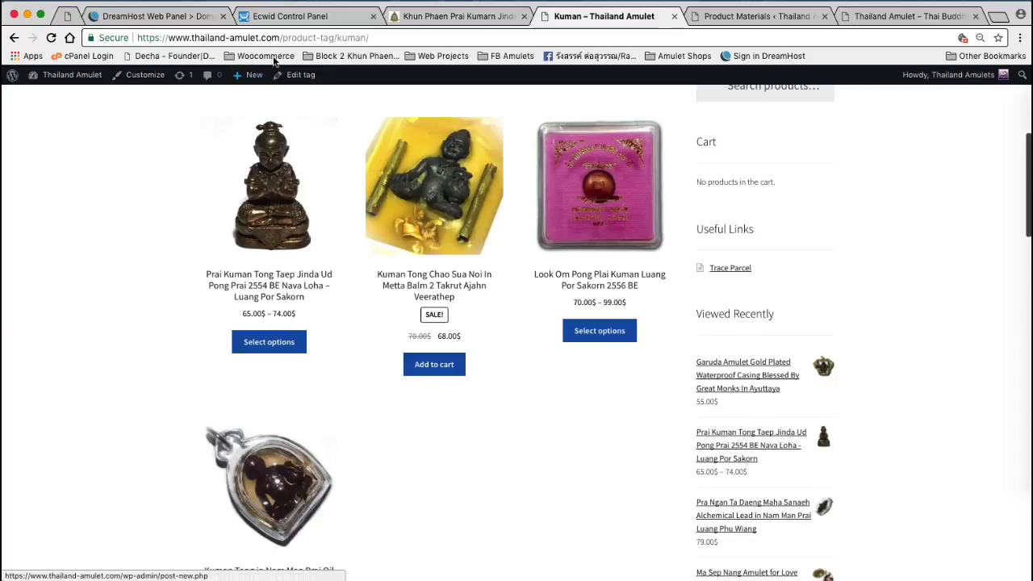
left_click(311, 37)
left_click(303, 37)
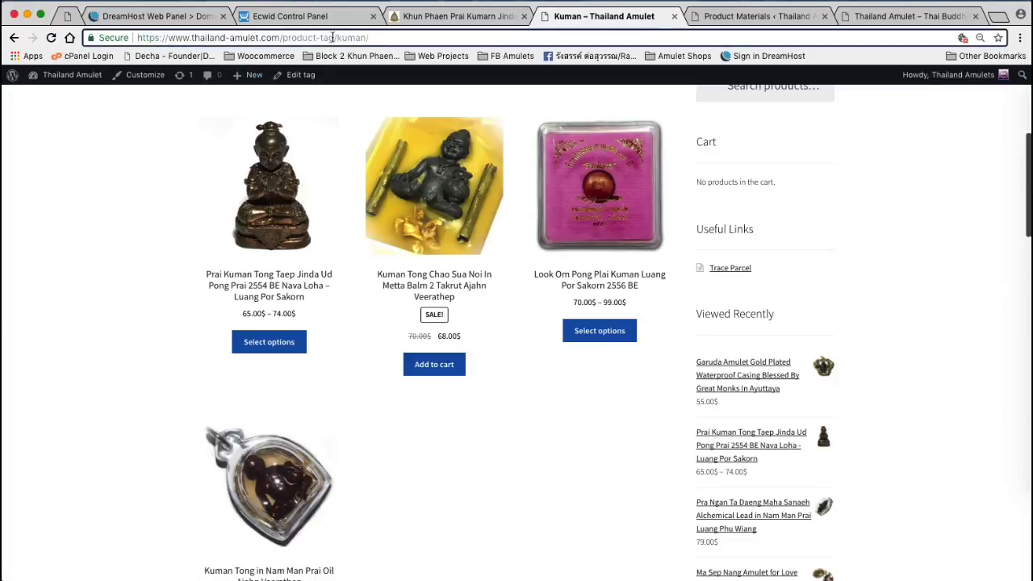
left_click_drag(332, 37, 285, 39)
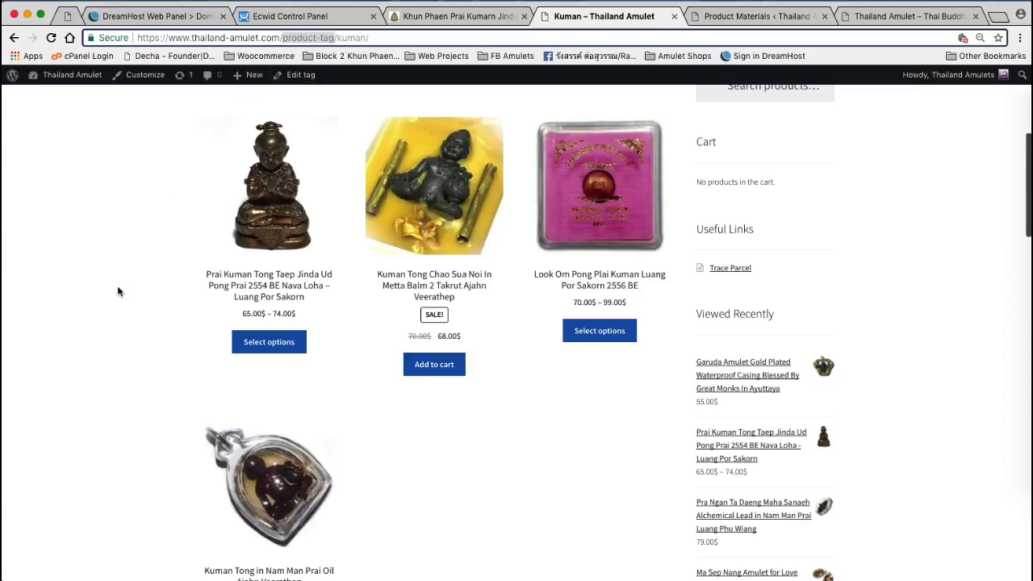
left_click(87, 321)
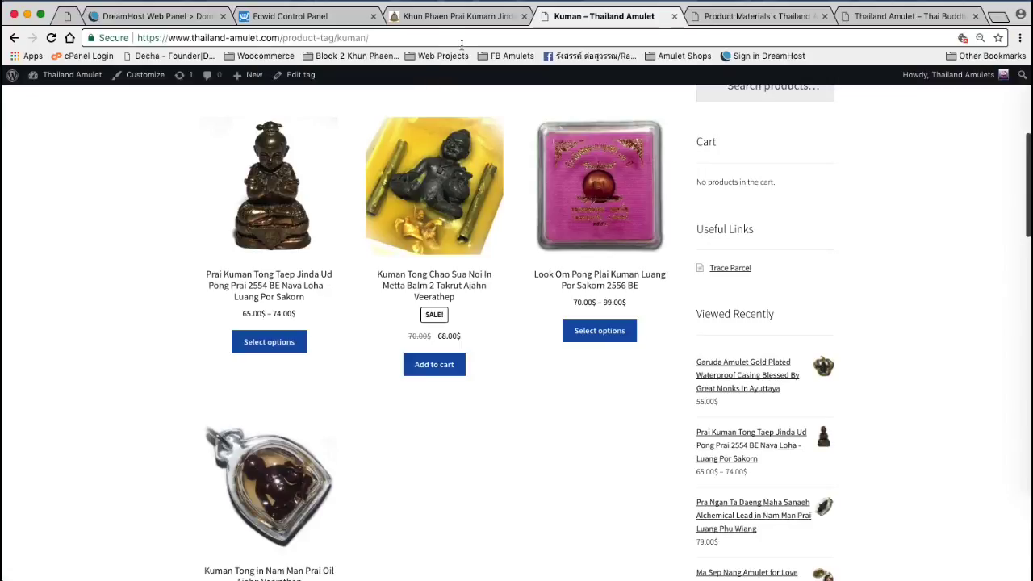
- Highlight the full web address of the Kuman tag archive and review the amulets listed there
left_click_drag(423, 38, 121, 39)
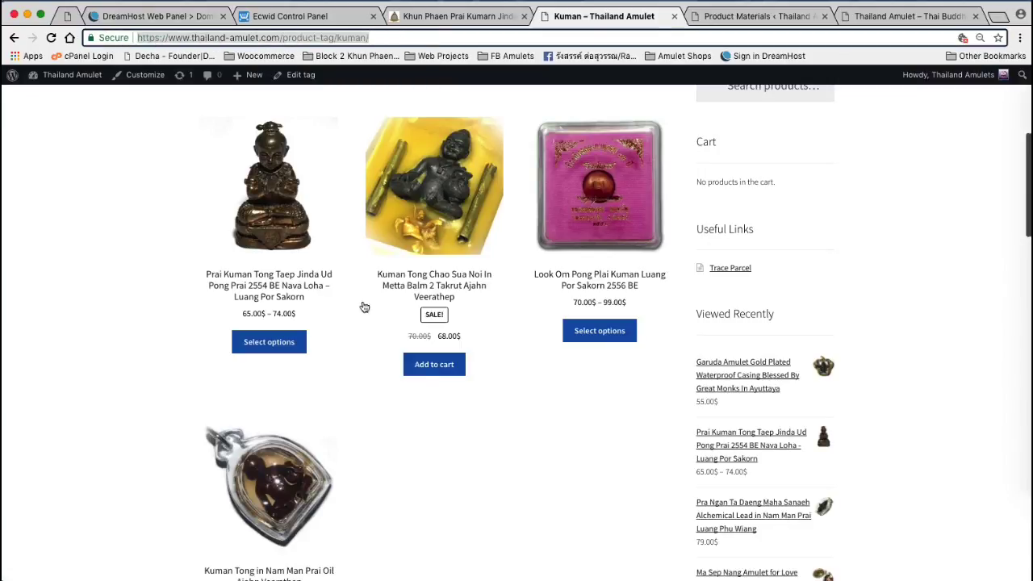
scroll(510, 513, "down", 1)
scroll(510, 513, "down", 1)
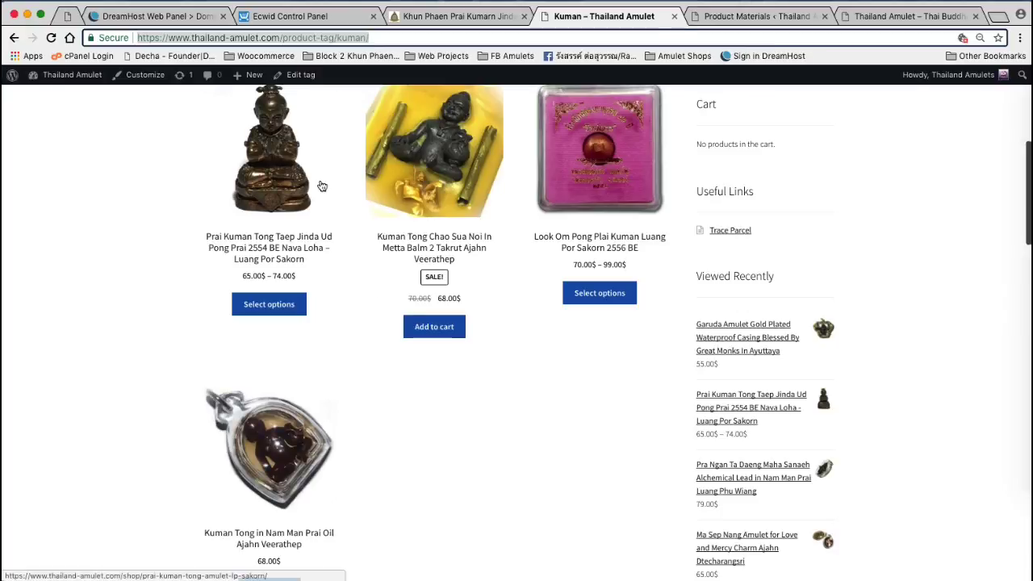
scroll(646, 194, "up", 2)
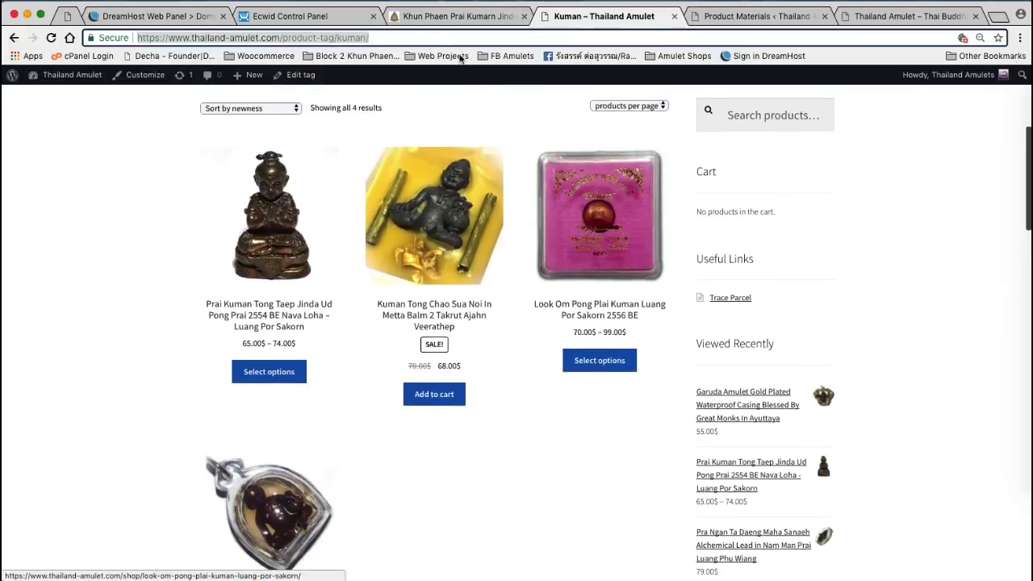
left_click(337, 37)
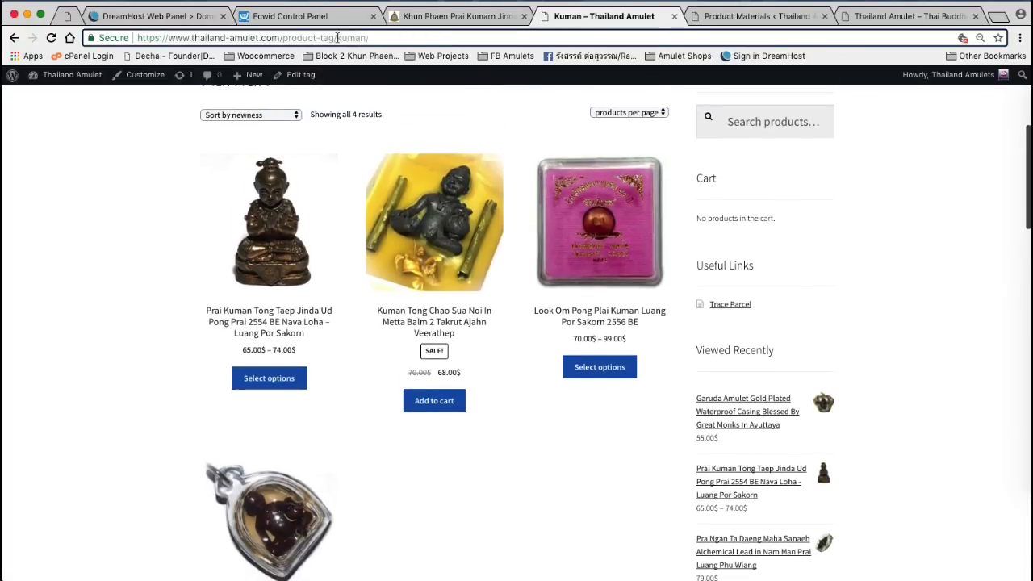
- Open the Prai Kuman Tong Taep Jinda amulet from the Kuman archive and view its categories and tags
left_click(270, 255)
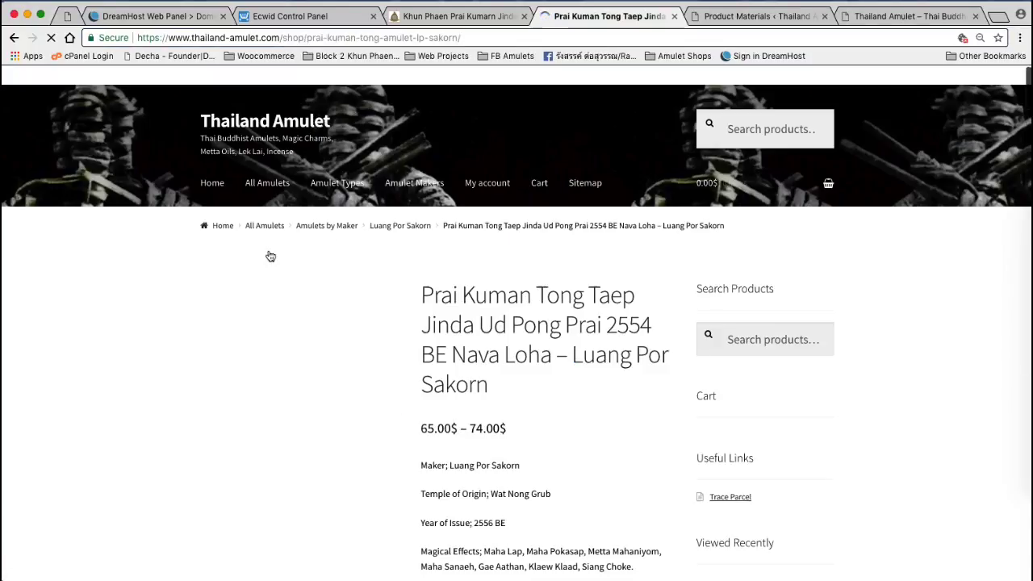
scroll(473, 352, "down", 7)
scroll(475, 353, "down", 3)
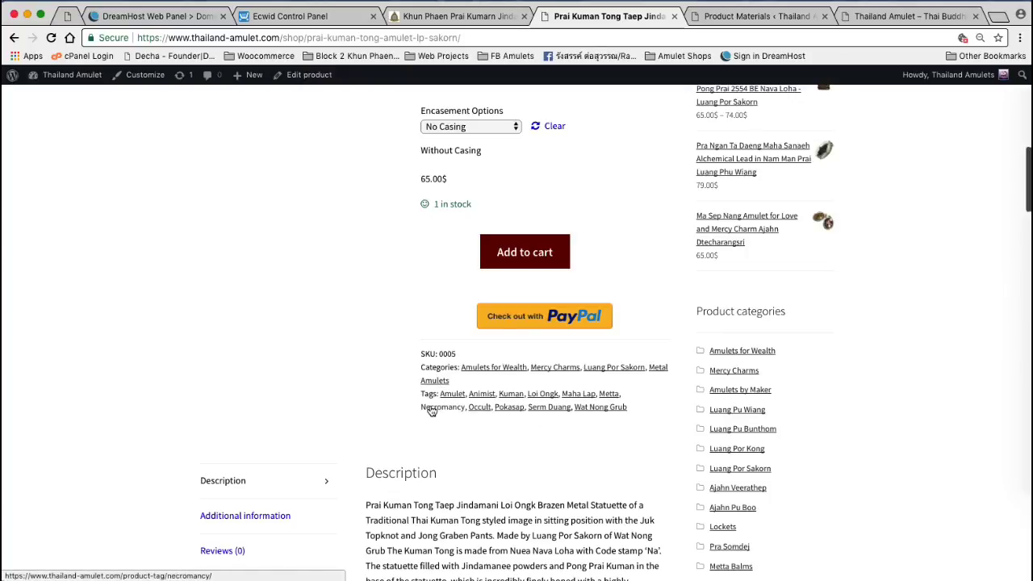
- Open the maker category assigned to the Prai Kuman Tong amulet and look over its description and listed products
left_click(614, 374)
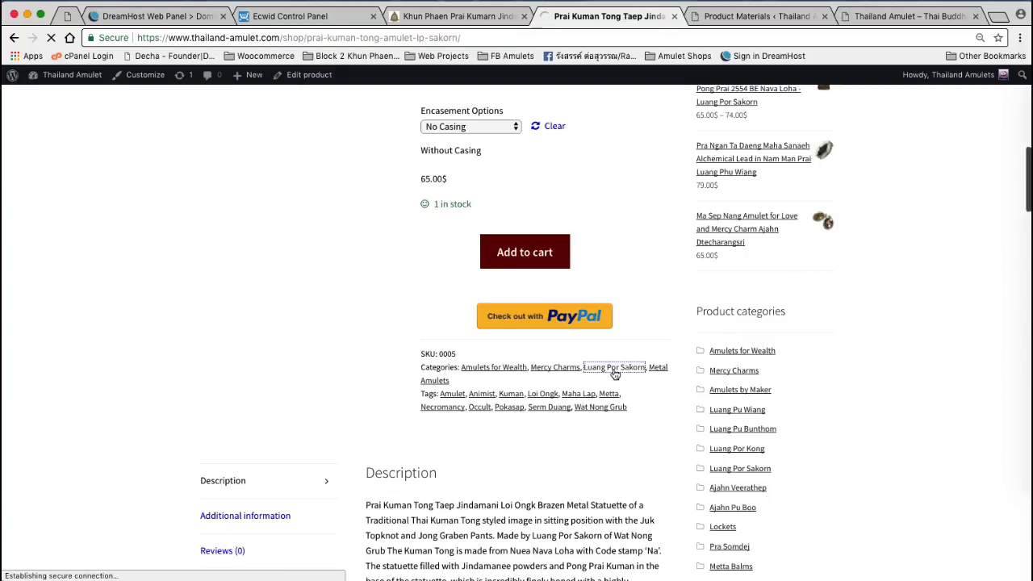
scroll(460, 393, "down", 2)
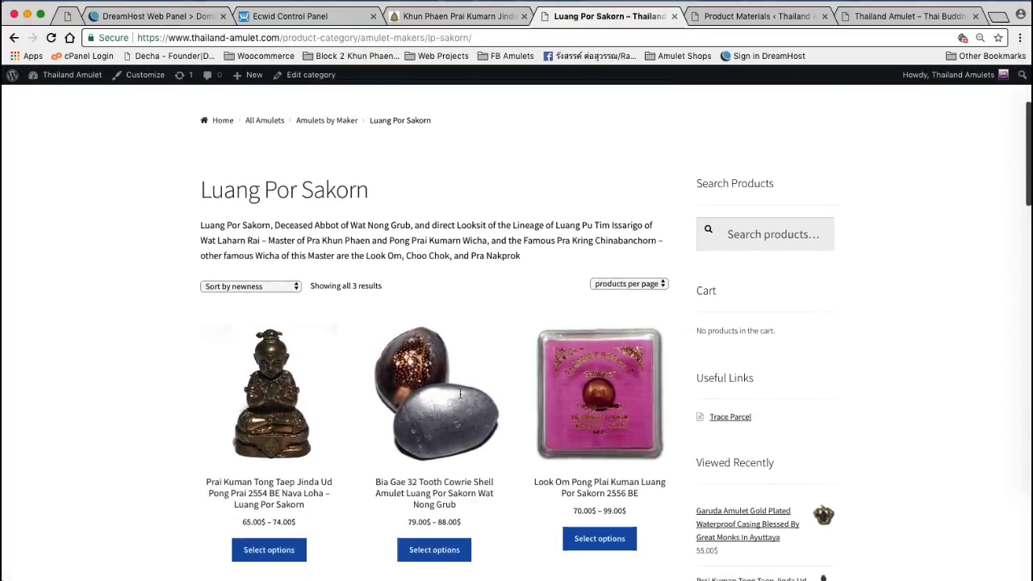
scroll(460, 394, "down", 1)
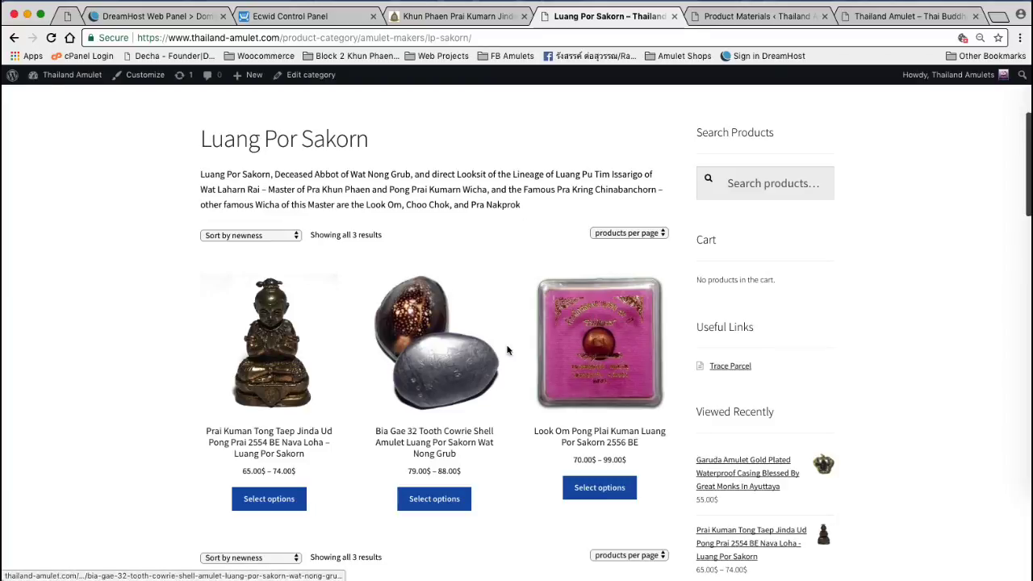
scroll(360, 335, "down", 1)
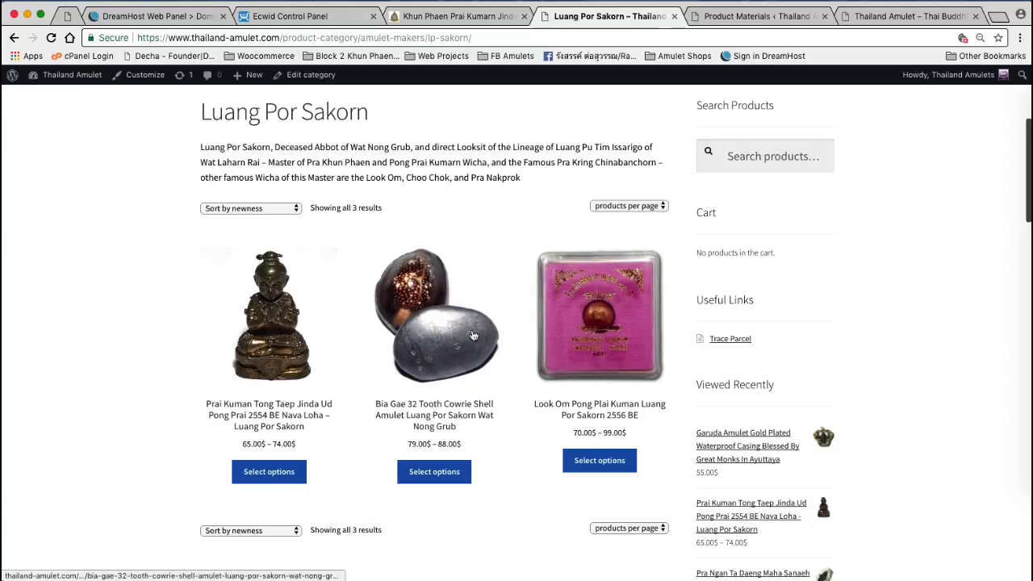
- Open the Prai Kuman Tong Taep Jinda amulet again, follow its Pokasap tag and review the amulets in that archive
left_click(288, 392)
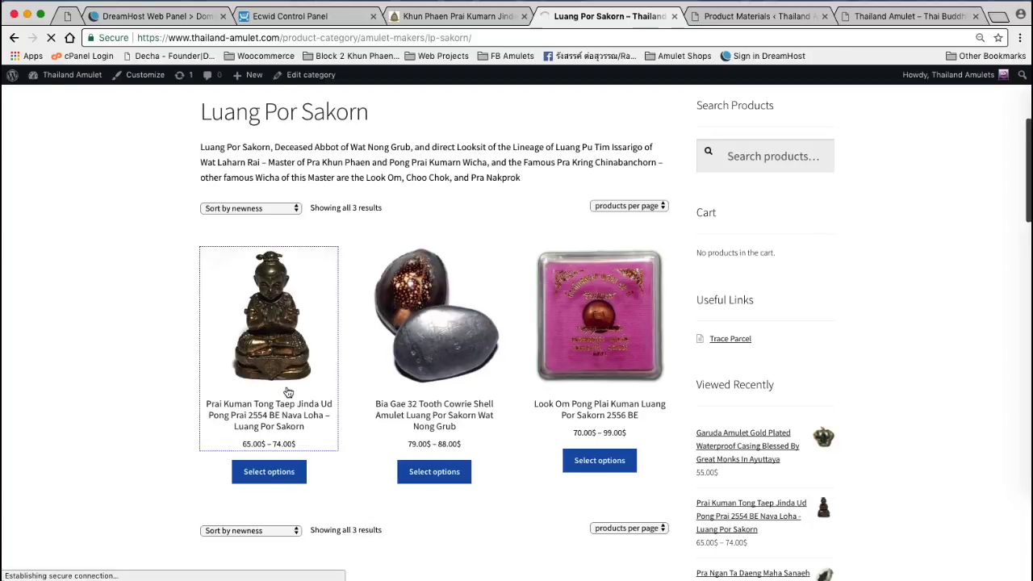
scroll(288, 392, "down", 10)
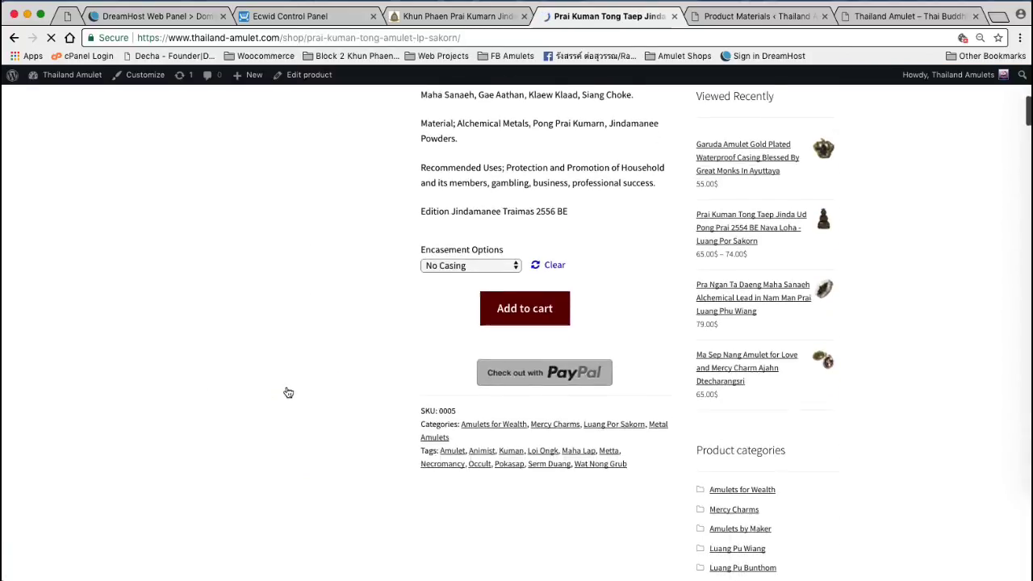
left_click(509, 459)
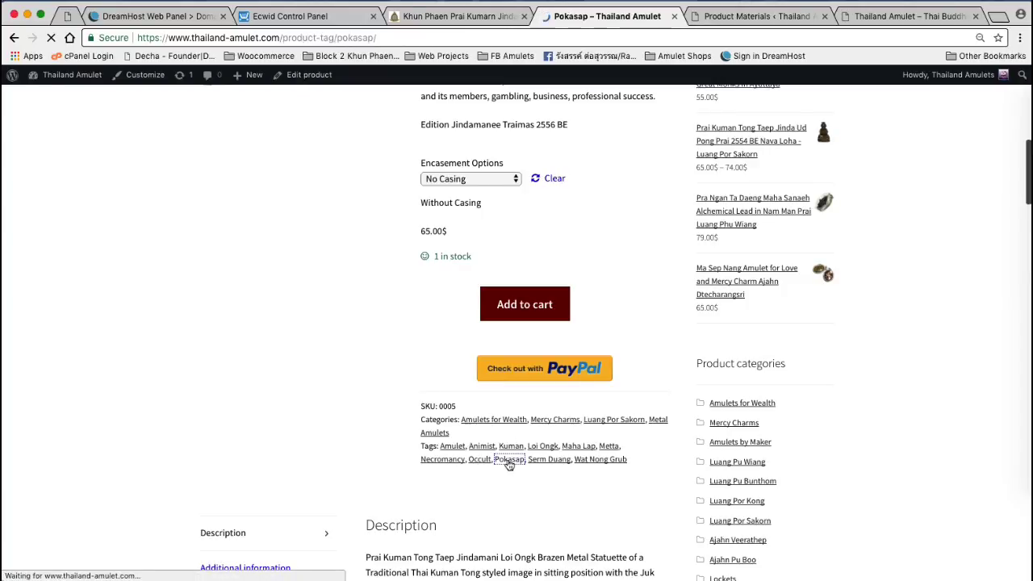
scroll(410, 266, "down", 5)
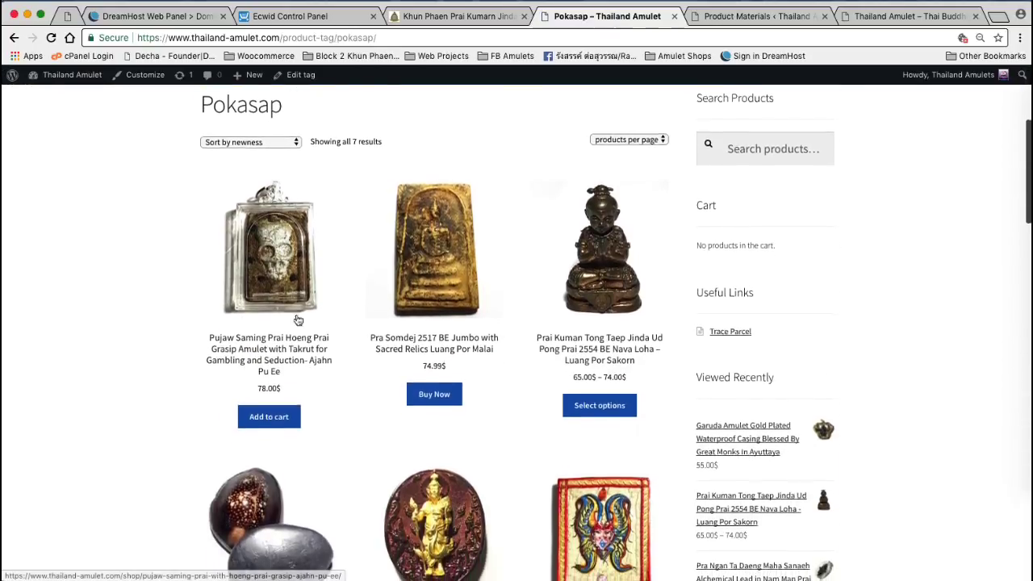
scroll(600, 314, "down", 8)
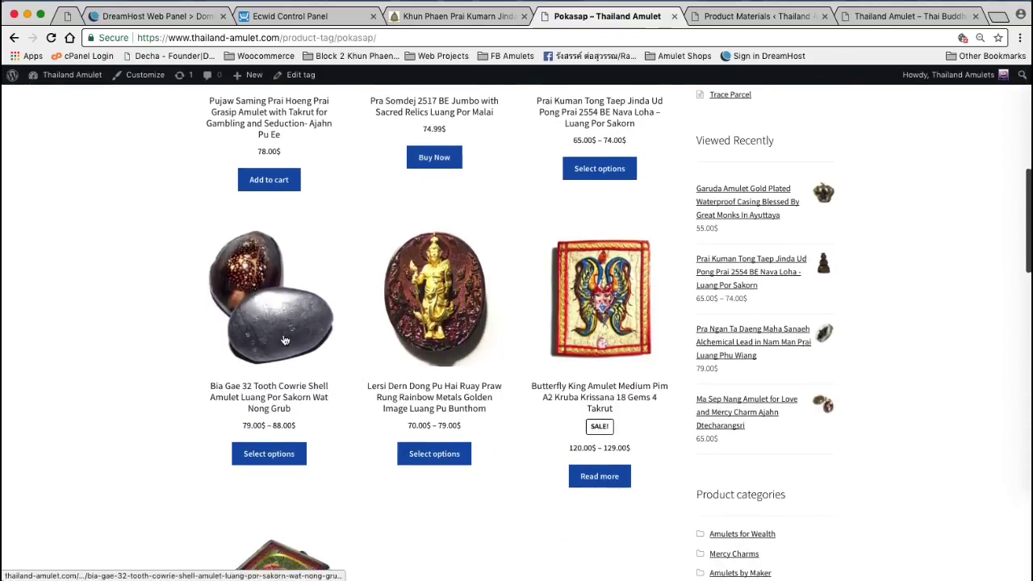
scroll(310, 393, "down", 1)
- Highlight the web address of the Pokasap tag archive, then clear the selection
left_click(311, 37)
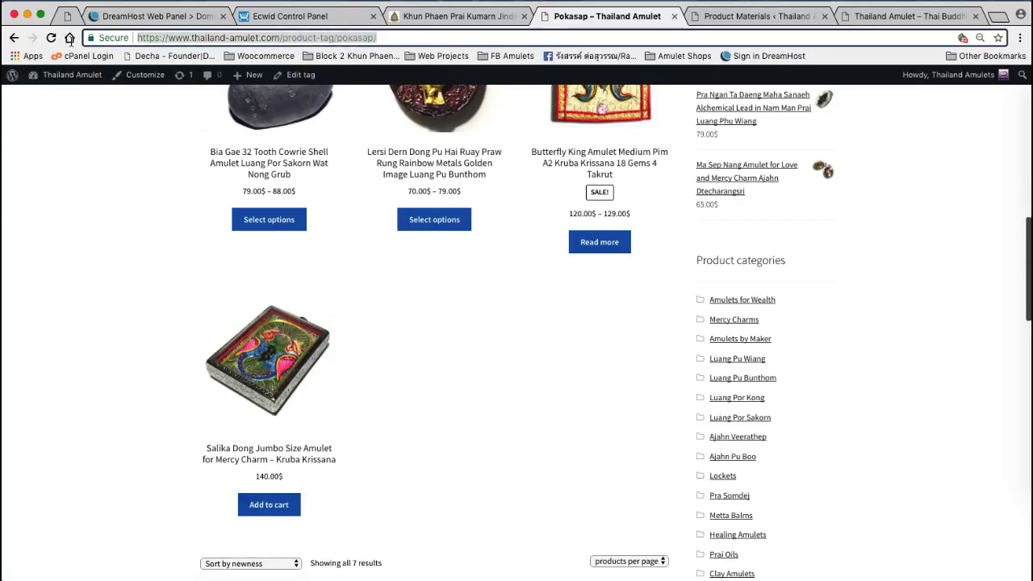
left_click(404, 35)
left_click_drag(396, 34, 147, 33)
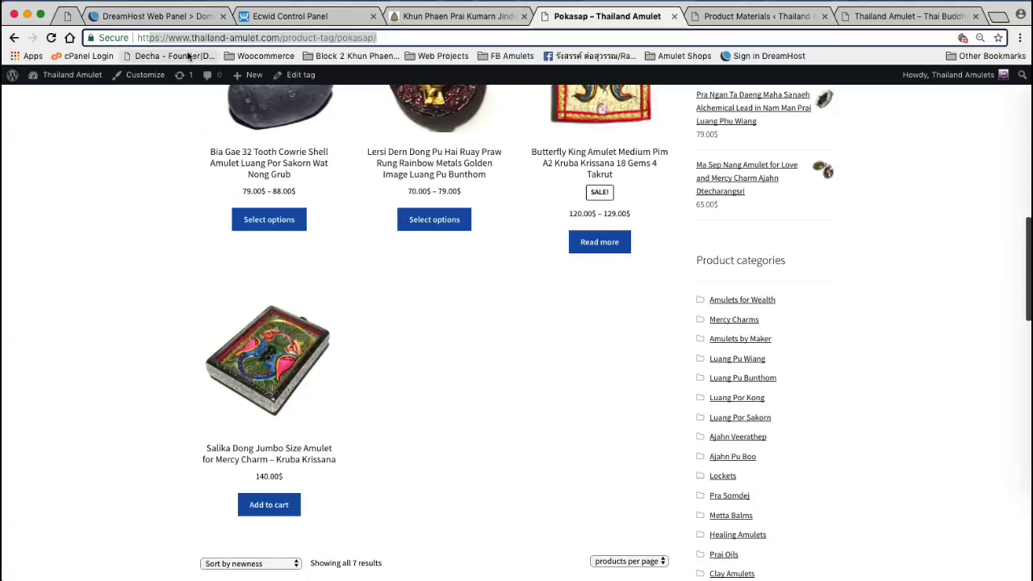
left_click(456, 464)
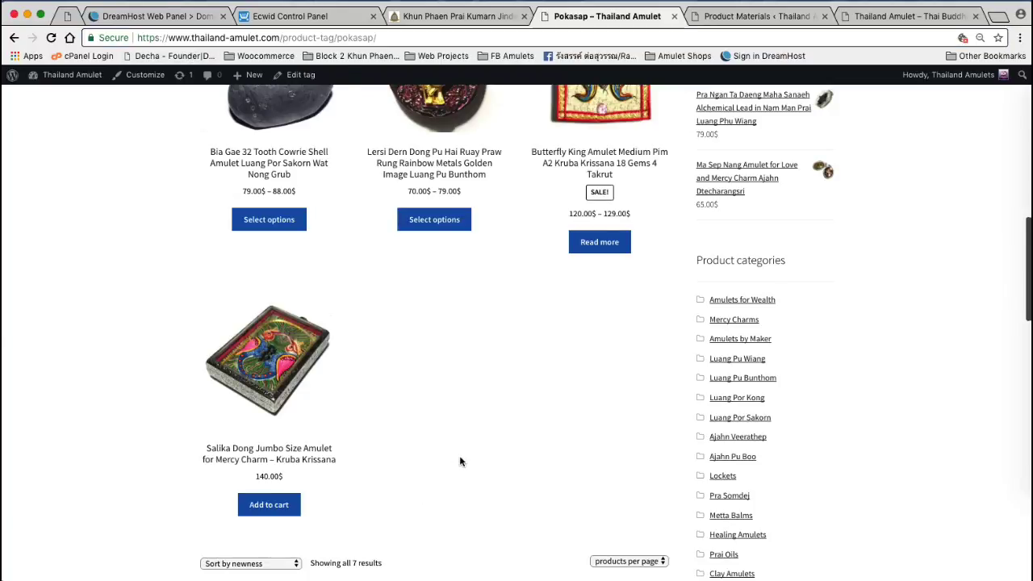
- Open the Loi Ongk tag from the Amulets by Focal Point tag cloud and highlight the archive's heading and web address
scroll(460, 461, "down", 12)
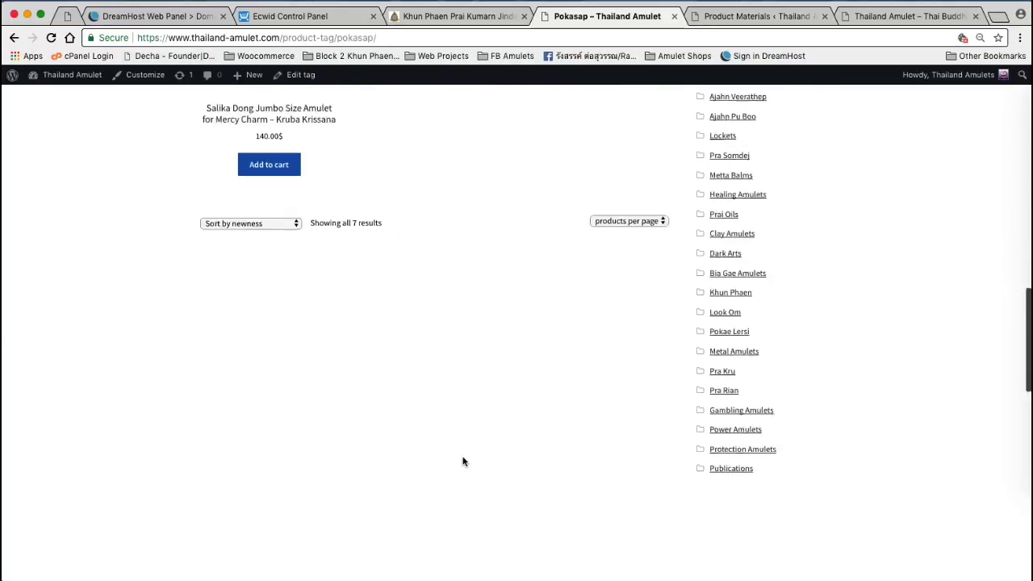
scroll(656, 438, "down", 1)
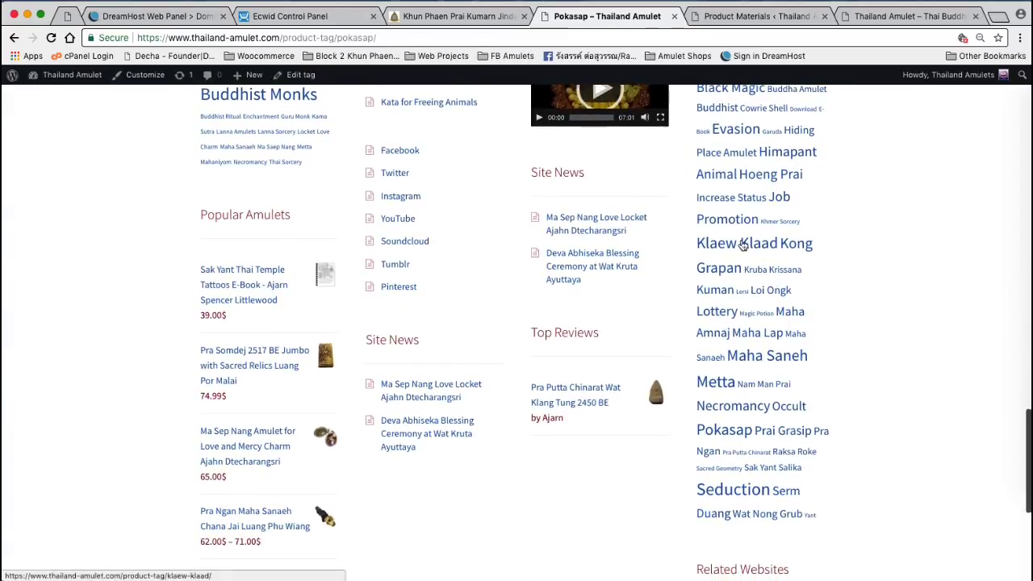
left_click(772, 290)
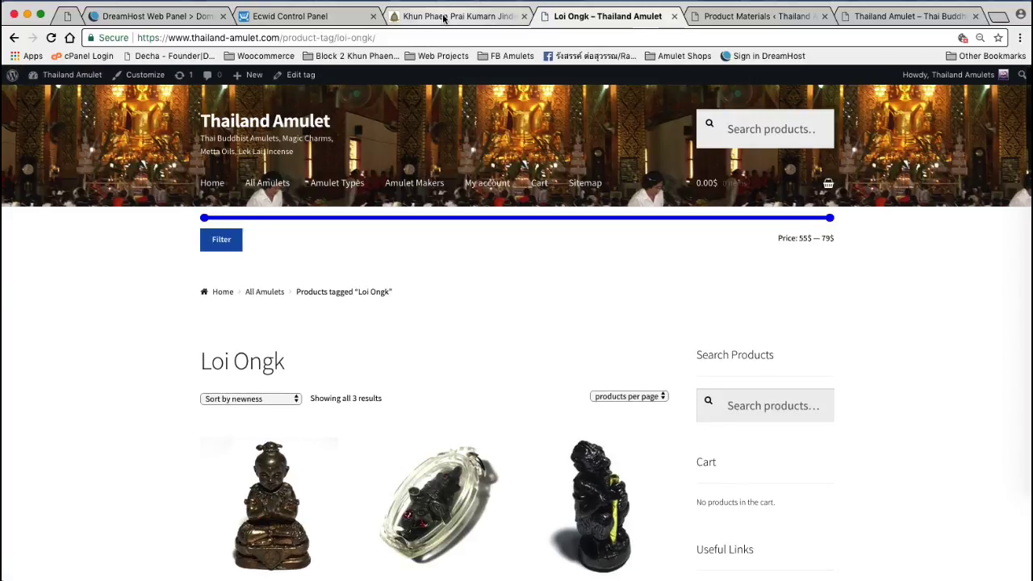
scroll(490, 350, "down", 5)
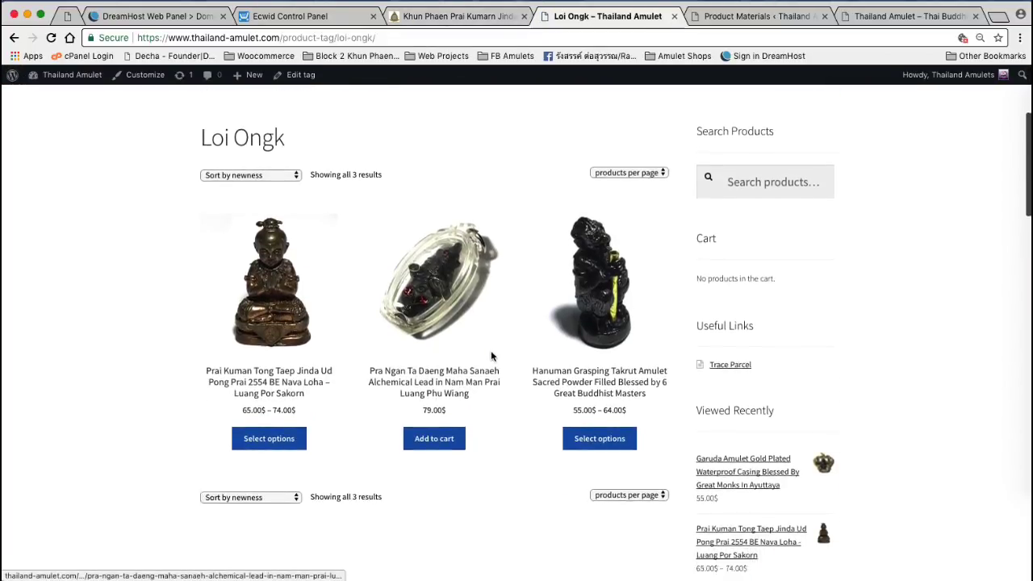
scroll(489, 353, "up", 4)
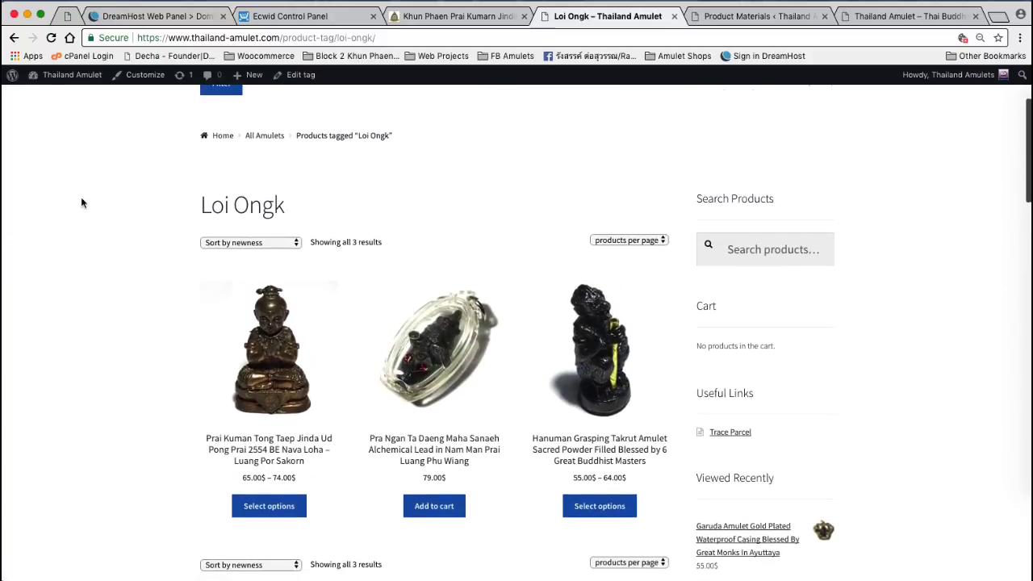
left_click_drag(202, 208, 358, 203)
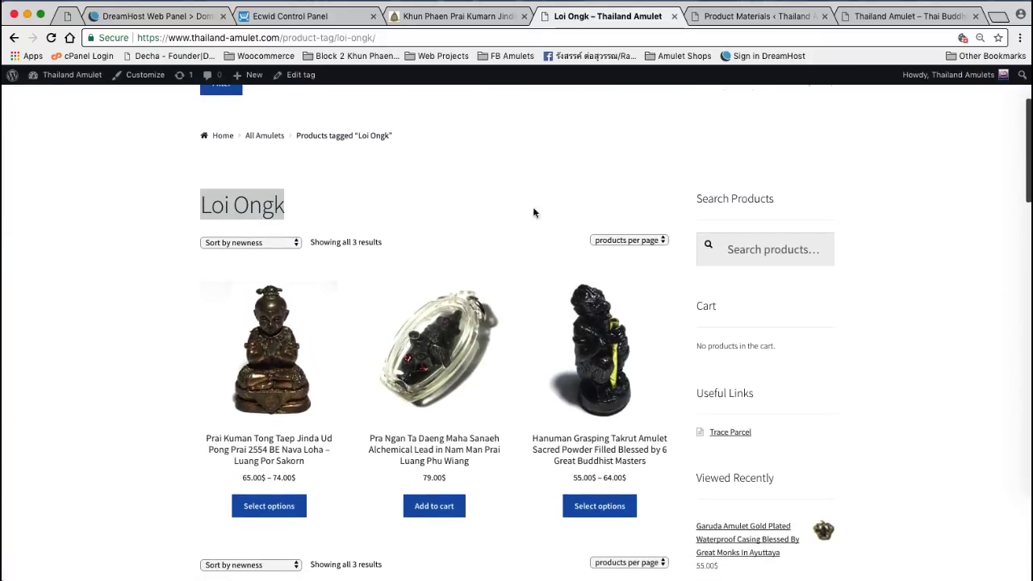
left_click(346, 37)
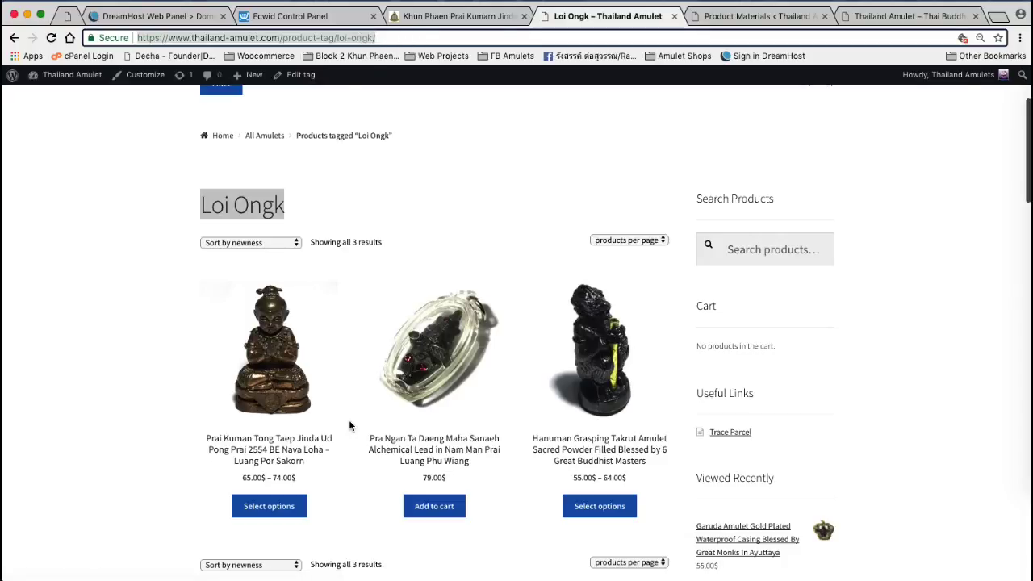
- Switch to the Khun Phaen Prai Kumarn product page on the Ecwid storefront, highlight its Magical Effects values and look over the page
left_click(473, 14)
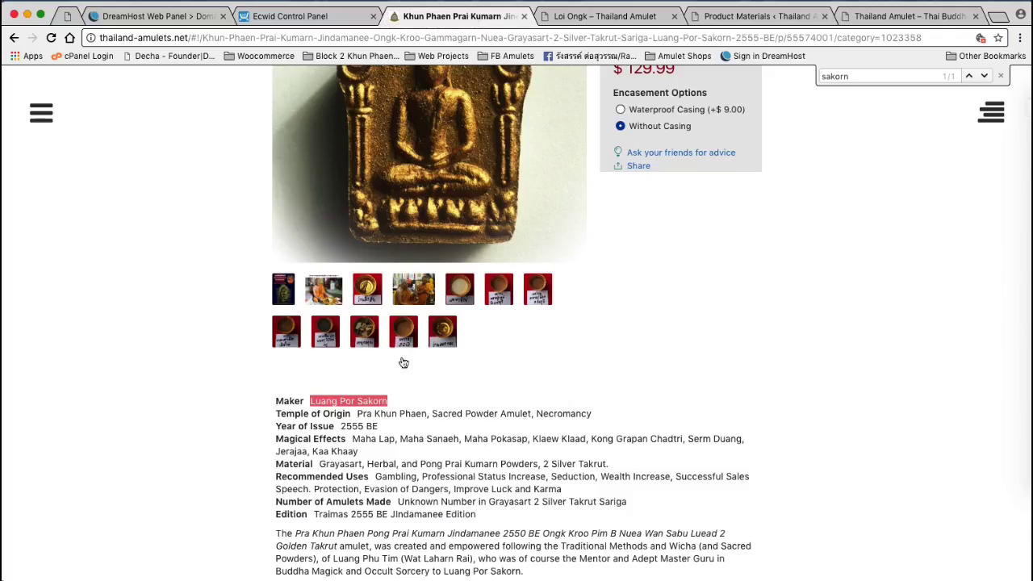
scroll(363, 410, "down", 1)
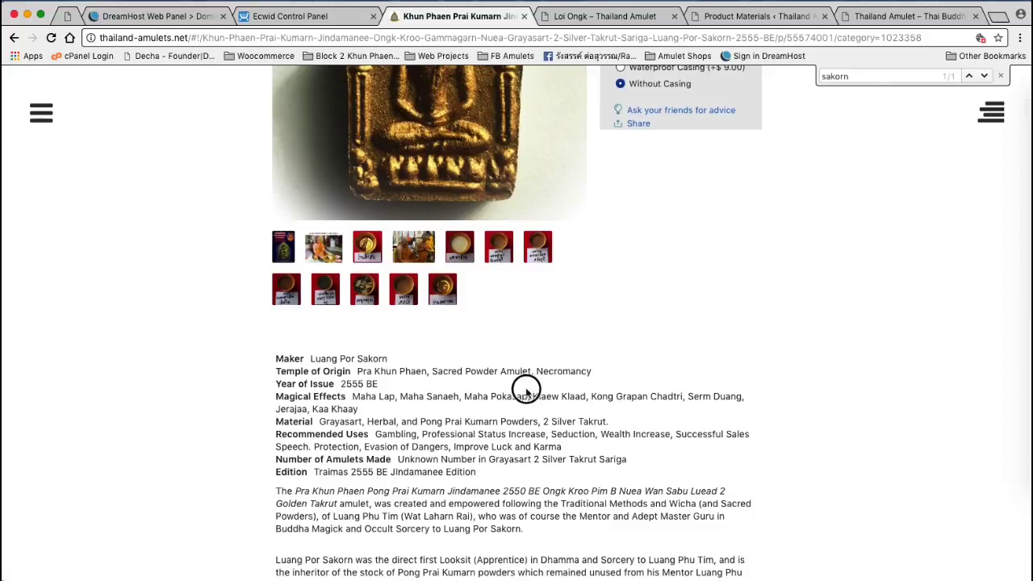
left_click_drag(743, 404, 313, 393)
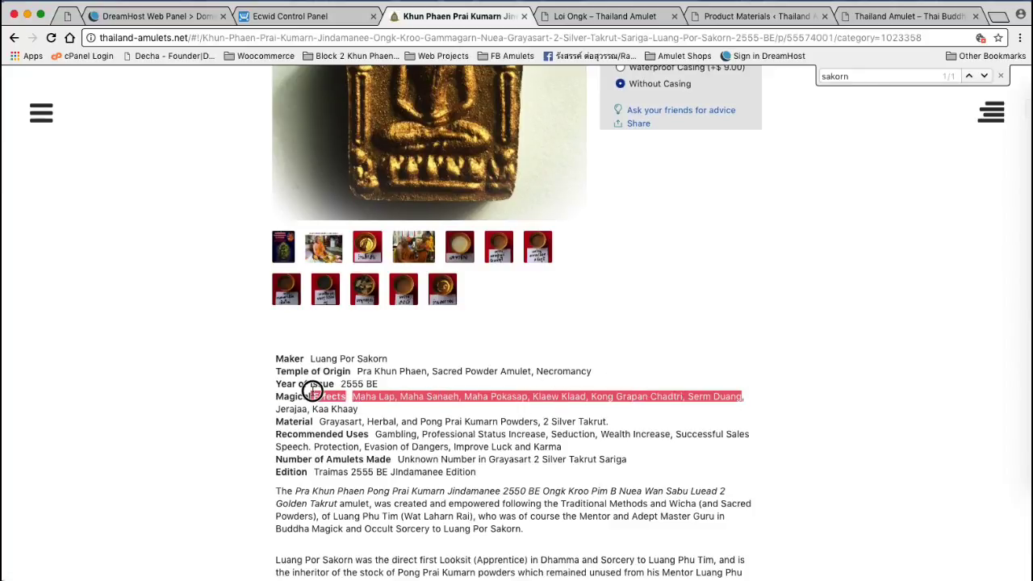
left_click(307, 367)
scroll(359, 423, "down", 4)
scroll(358, 423, "down", 10)
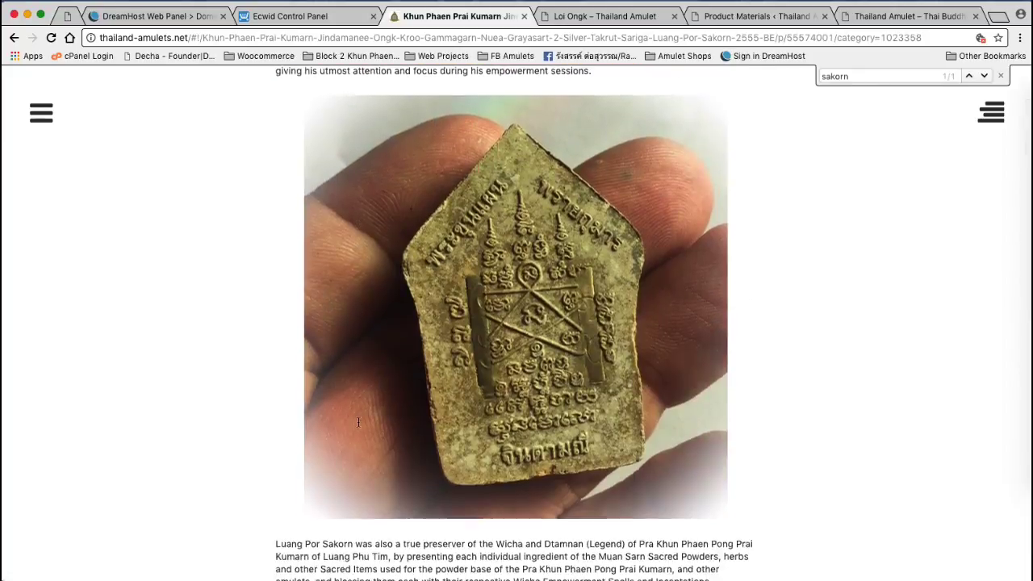
scroll(358, 422, "up", 15)
scroll(358, 422, "up", 3)
scroll(348, 242, "down", 1)
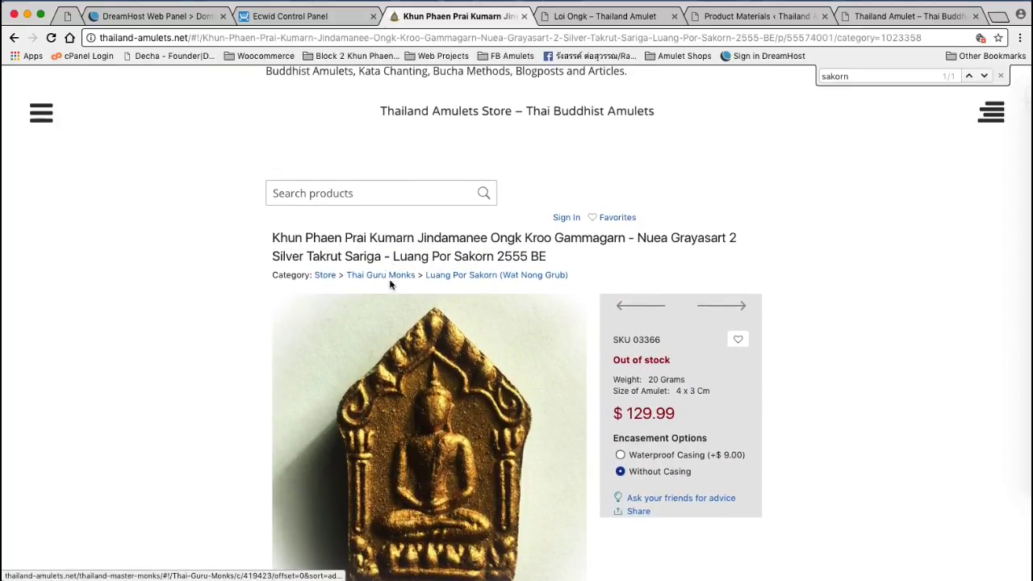
scroll(435, 307, "down", 8)
- Highlight the product and category number parts of the Khun Phaen product's web address and return to its attribute list
left_click(420, 36)
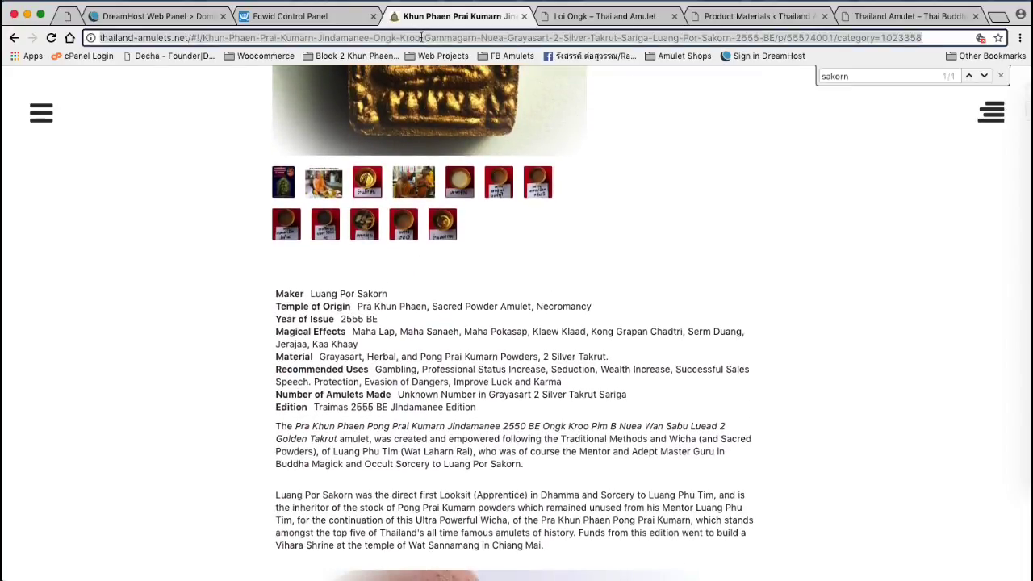
left_click(422, 37)
left_click_drag(425, 37, 1029, 38)
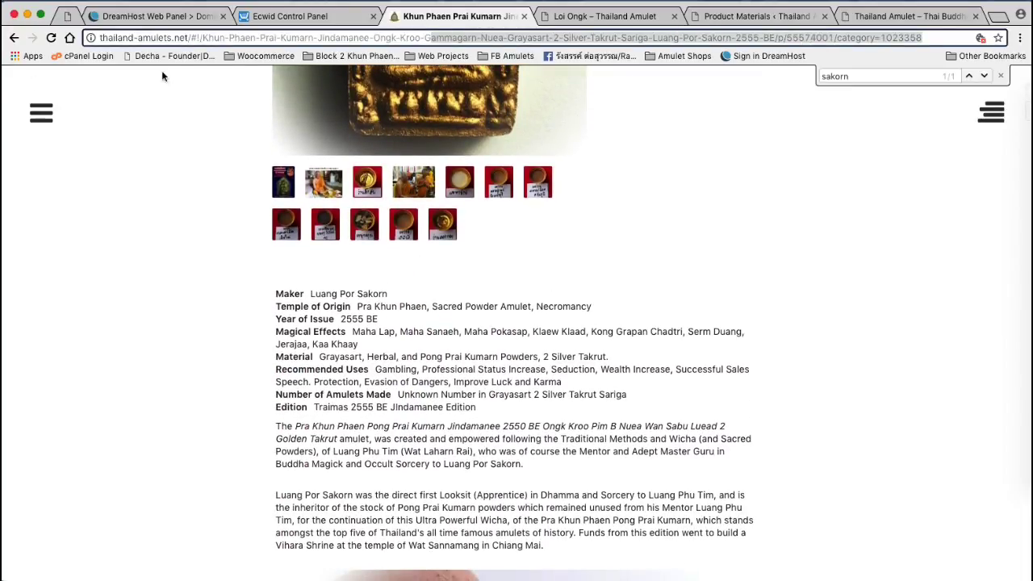
left_click(203, 37)
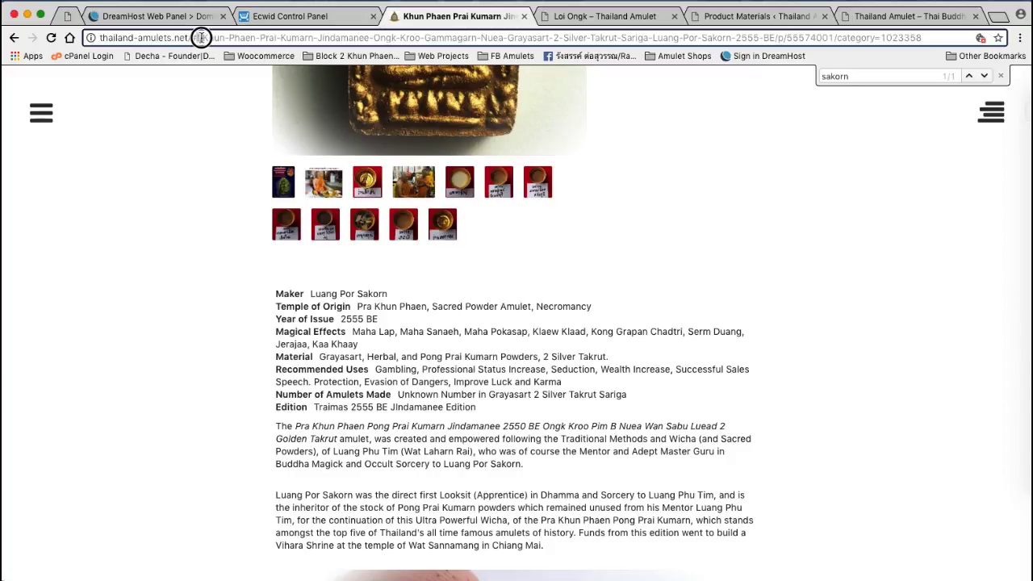
left_click_drag(925, 37, 837, 37)
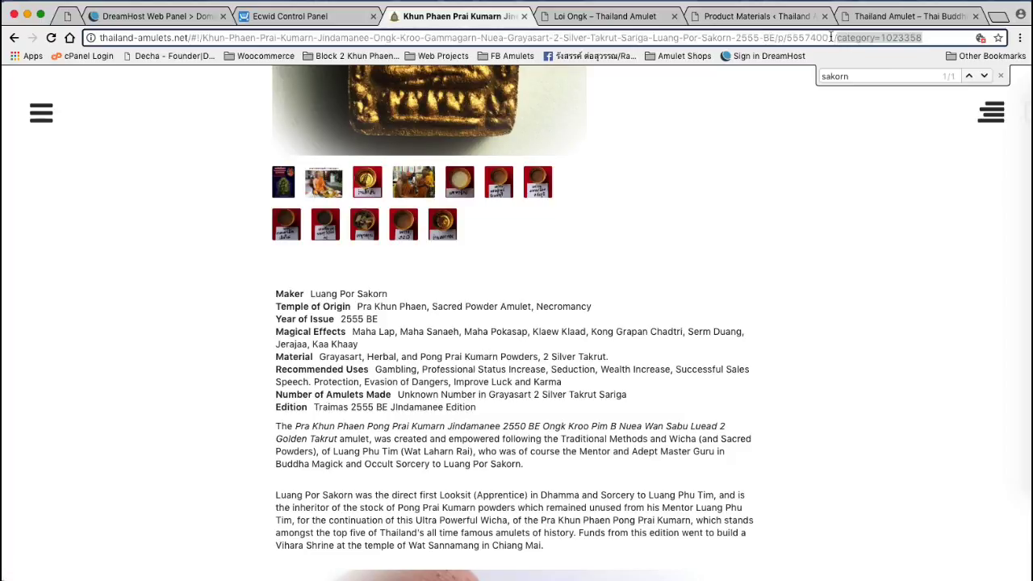
left_click_drag(831, 37, 787, 37)
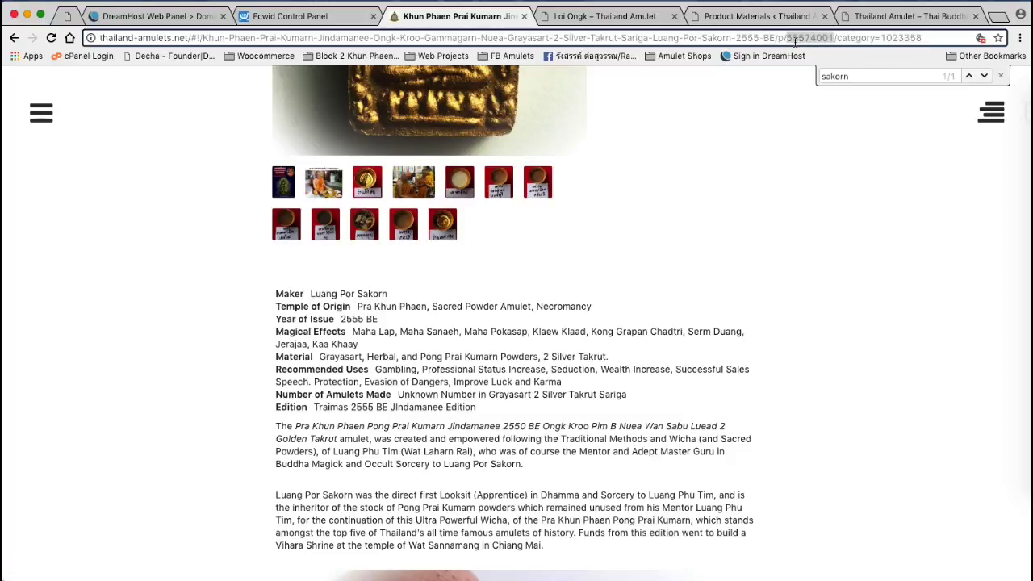
left_click_drag(921, 38, 787, 38)
scroll(503, 275, "down", 3)
left_click(504, 275)
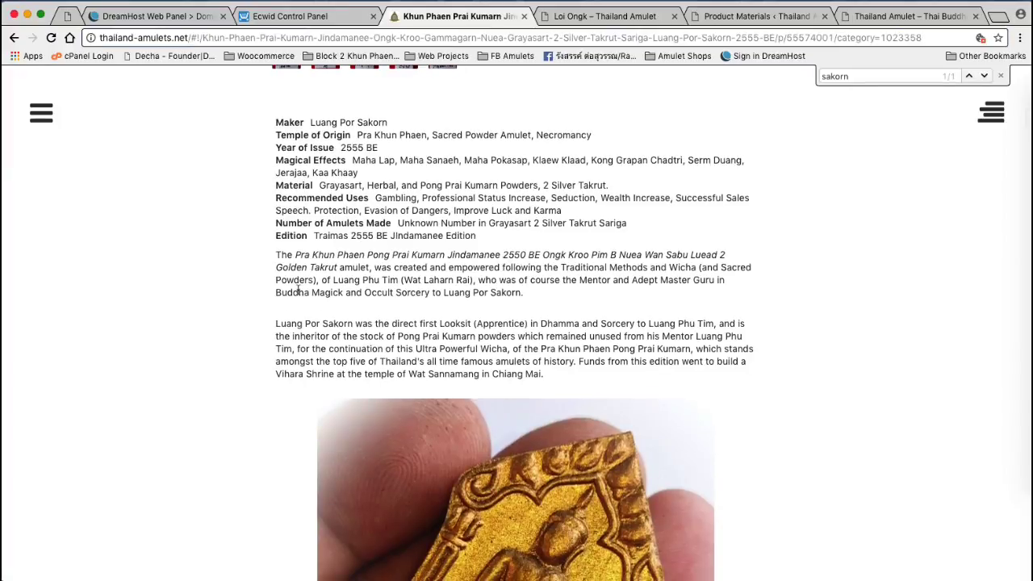
- Check the product attributes in the Ecwid Control Panel, then return to the Loi Ongk archive and look over its products and tag cloud
left_click(335, 18)
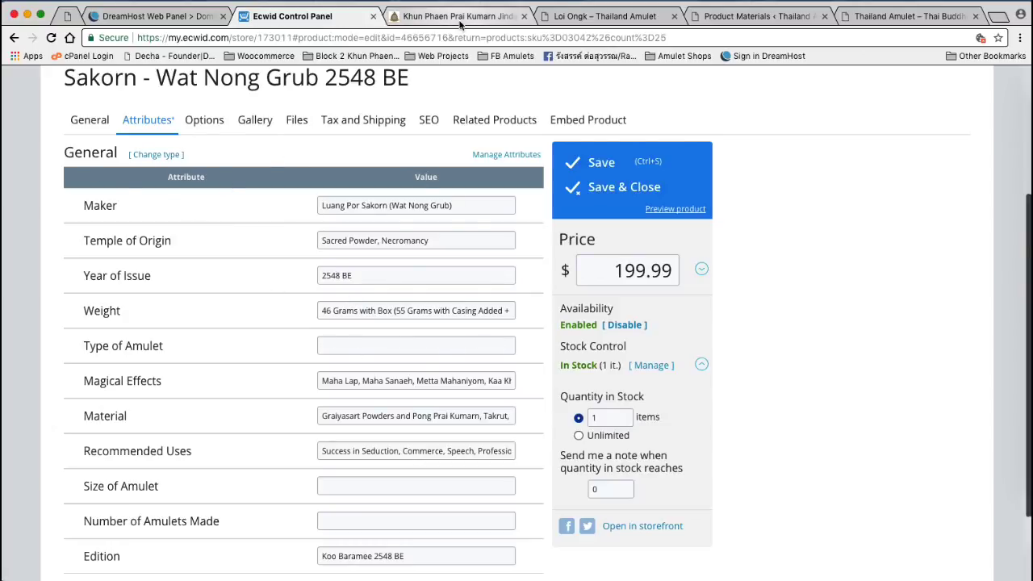
left_click(601, 16)
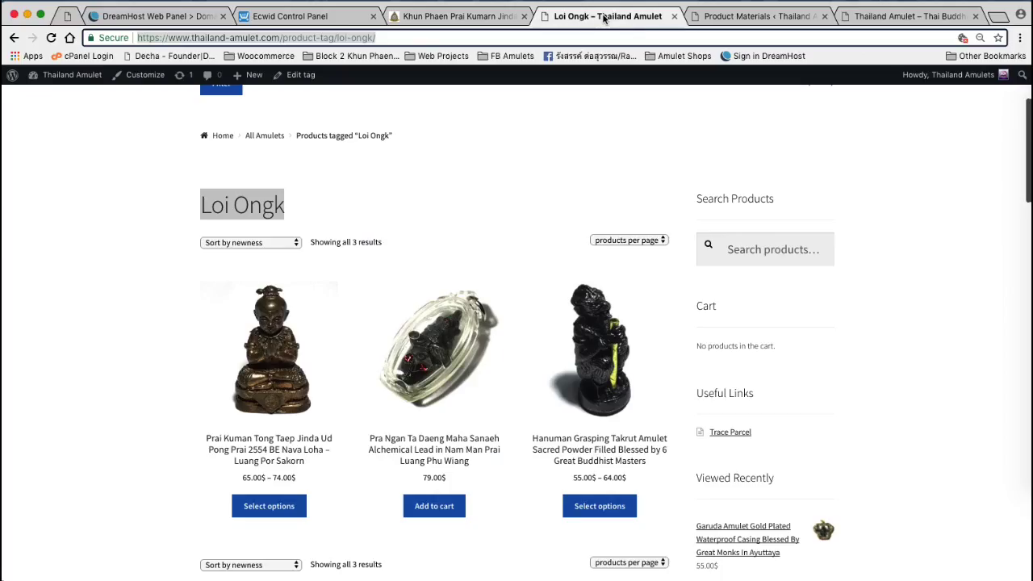
scroll(374, 327, "up", 3)
scroll(374, 327, "down", 15)
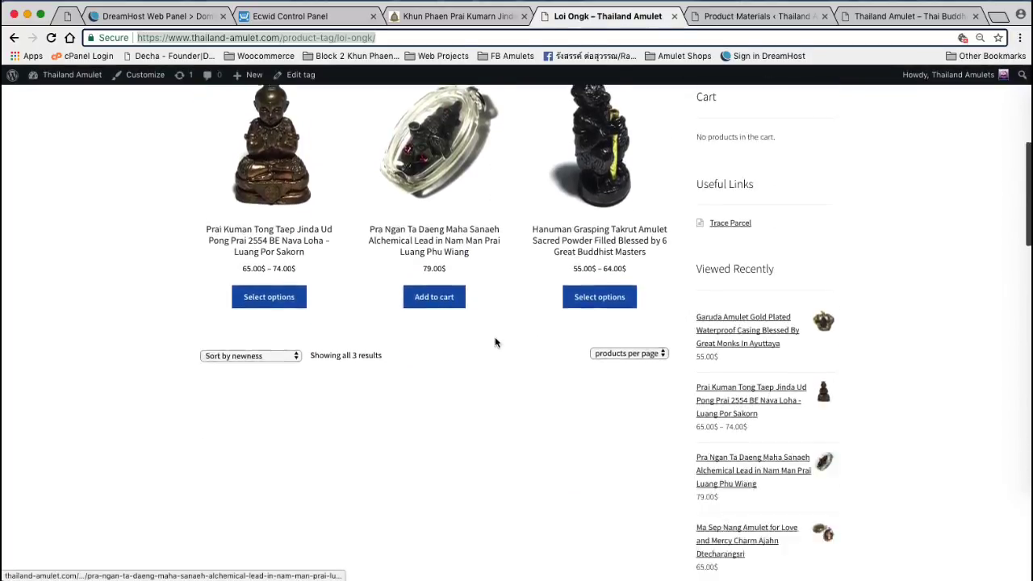
scroll(648, 361, "down", 5)
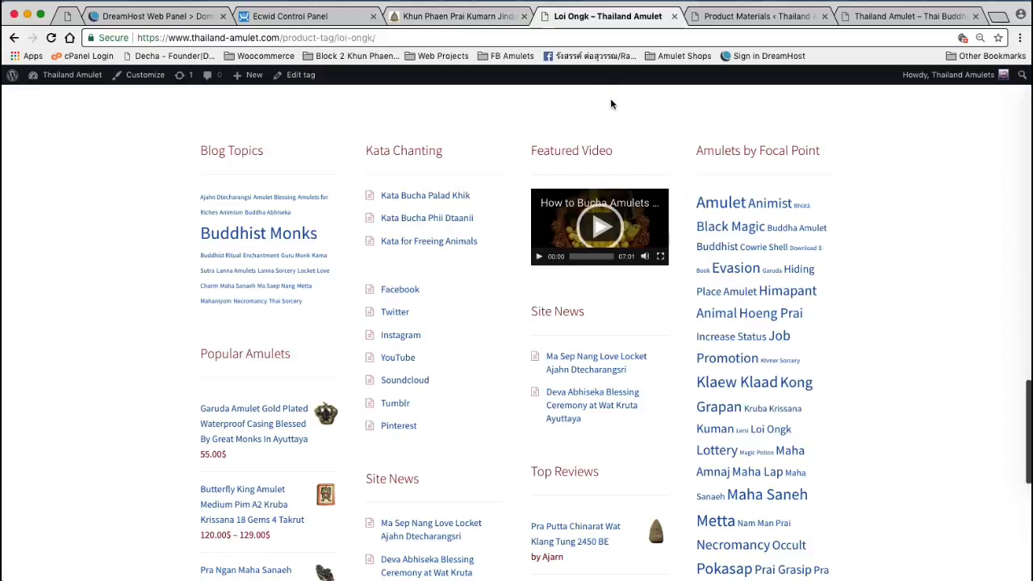
scroll(612, 103, "up", 15)
scroll(614, 110, "up", 5)
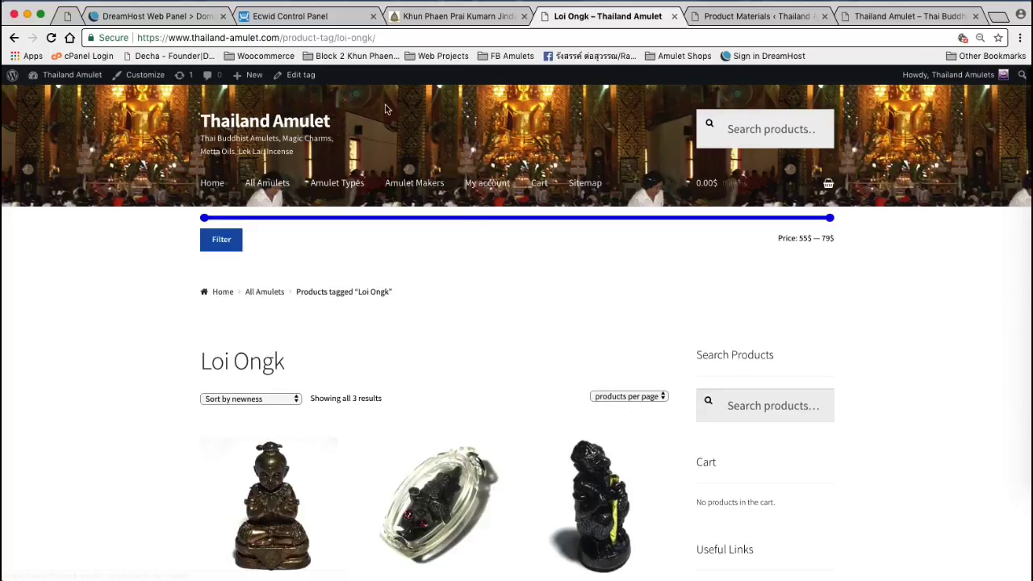
- Return to the Ecwid Control Panel and review the Pra Khun Phaen Sorn Phaen product's title and full attribute list
left_click(352, 20)
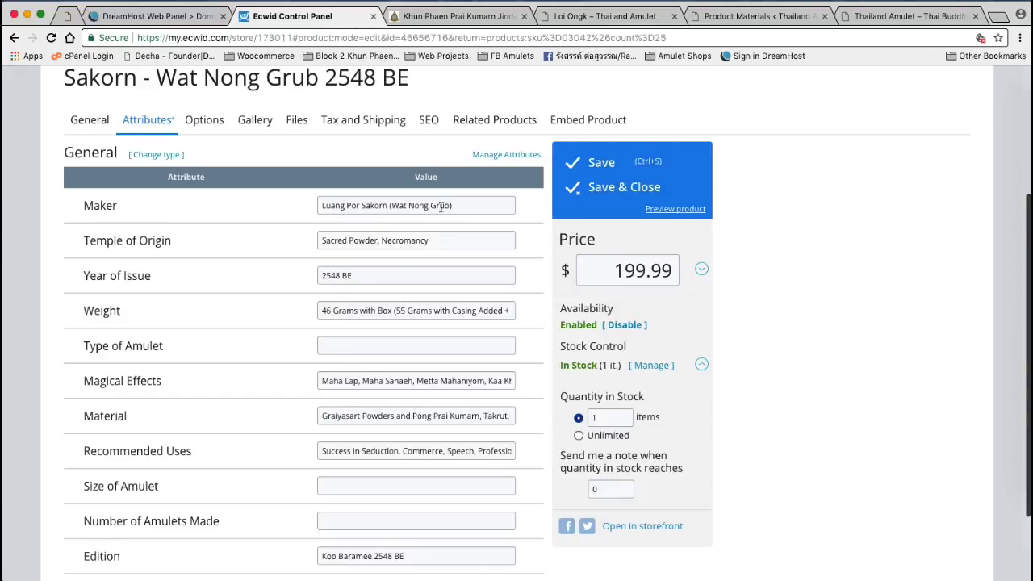
scroll(442, 210, "up", 4)
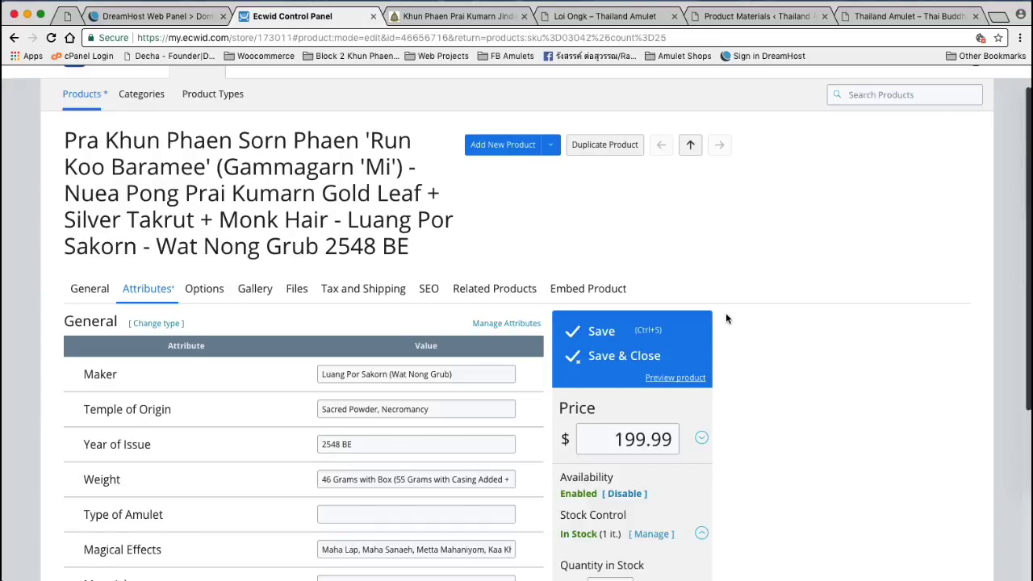
left_click(752, 277)
scroll(799, 385, "down", 5)
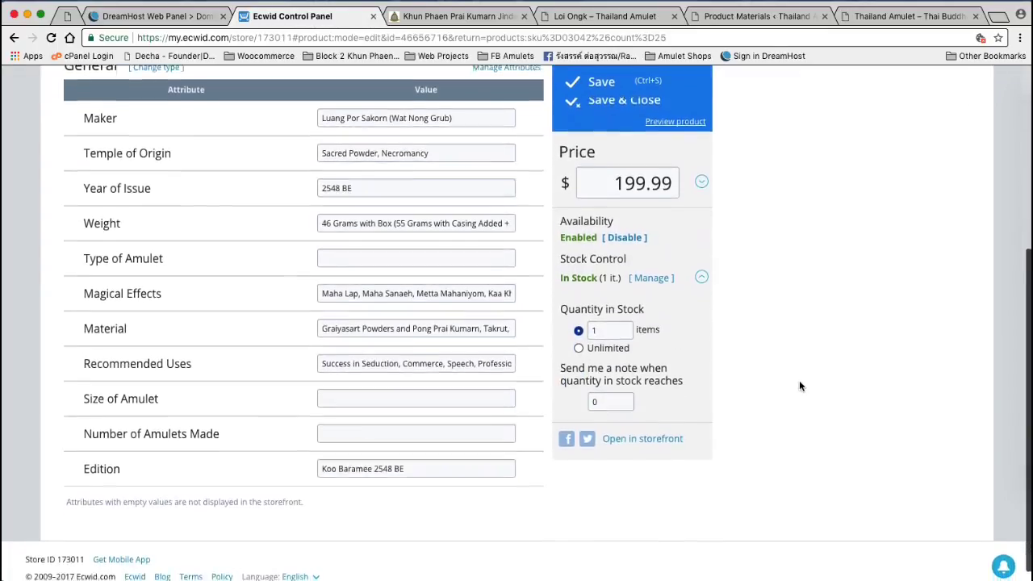
scroll(799, 386, "up", 4)
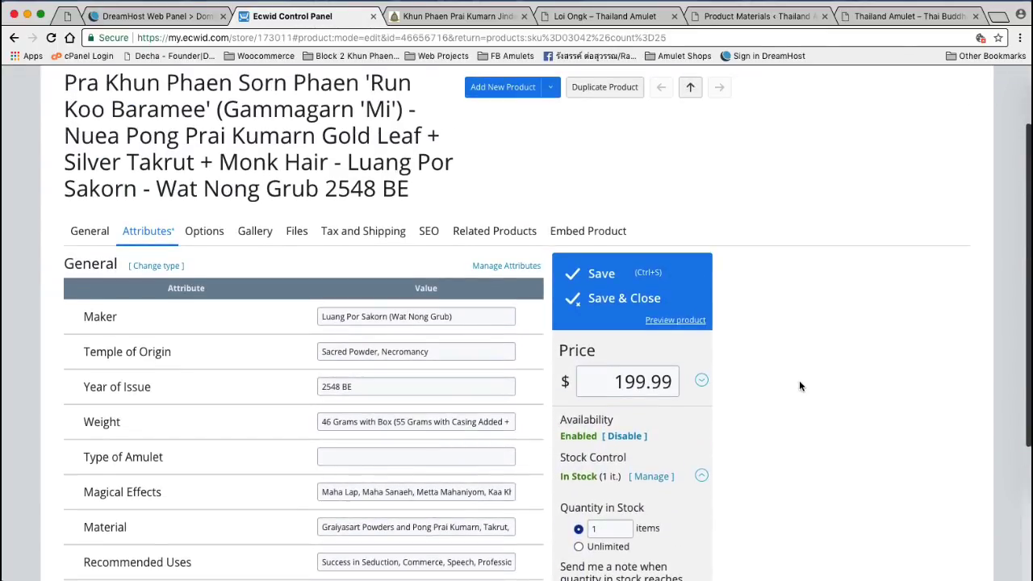